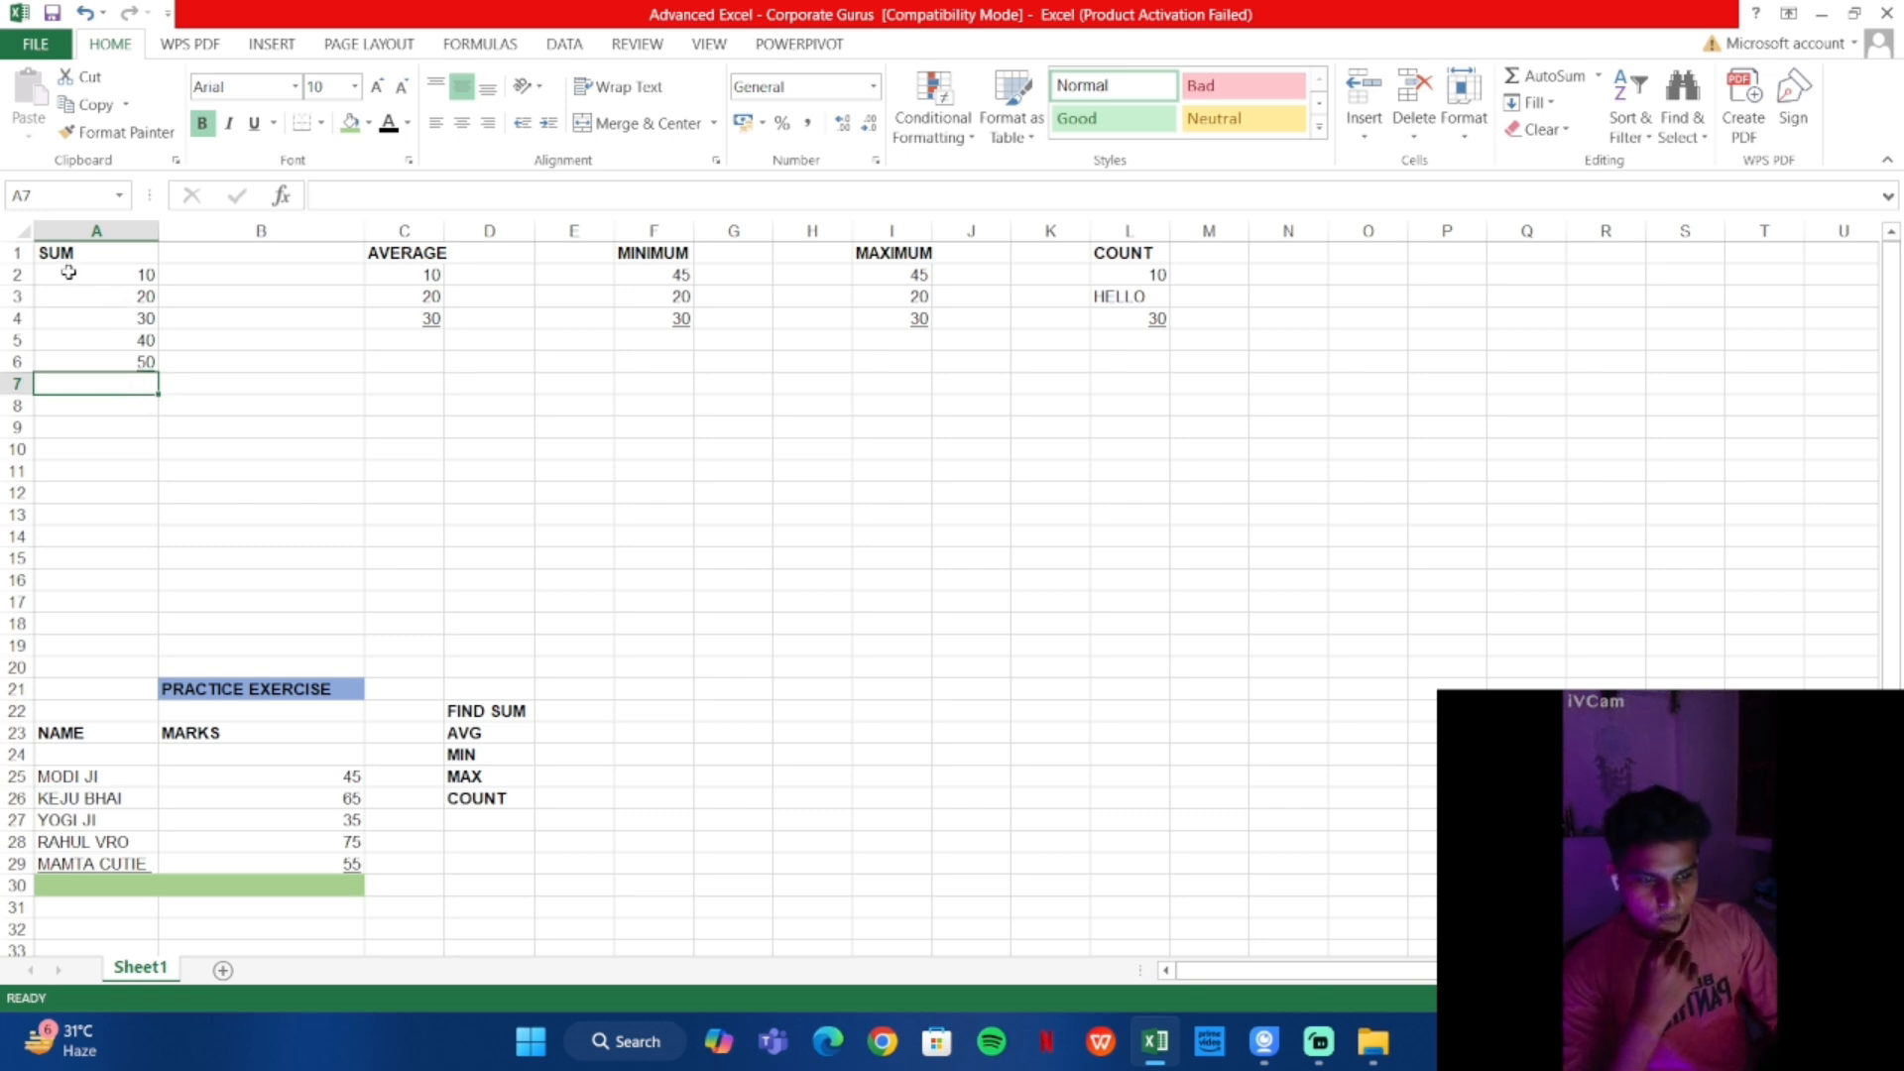
Enter the formula =SUM(A2:A6) in cell A7 to total the numbers under SUM
left_click(342, 188)
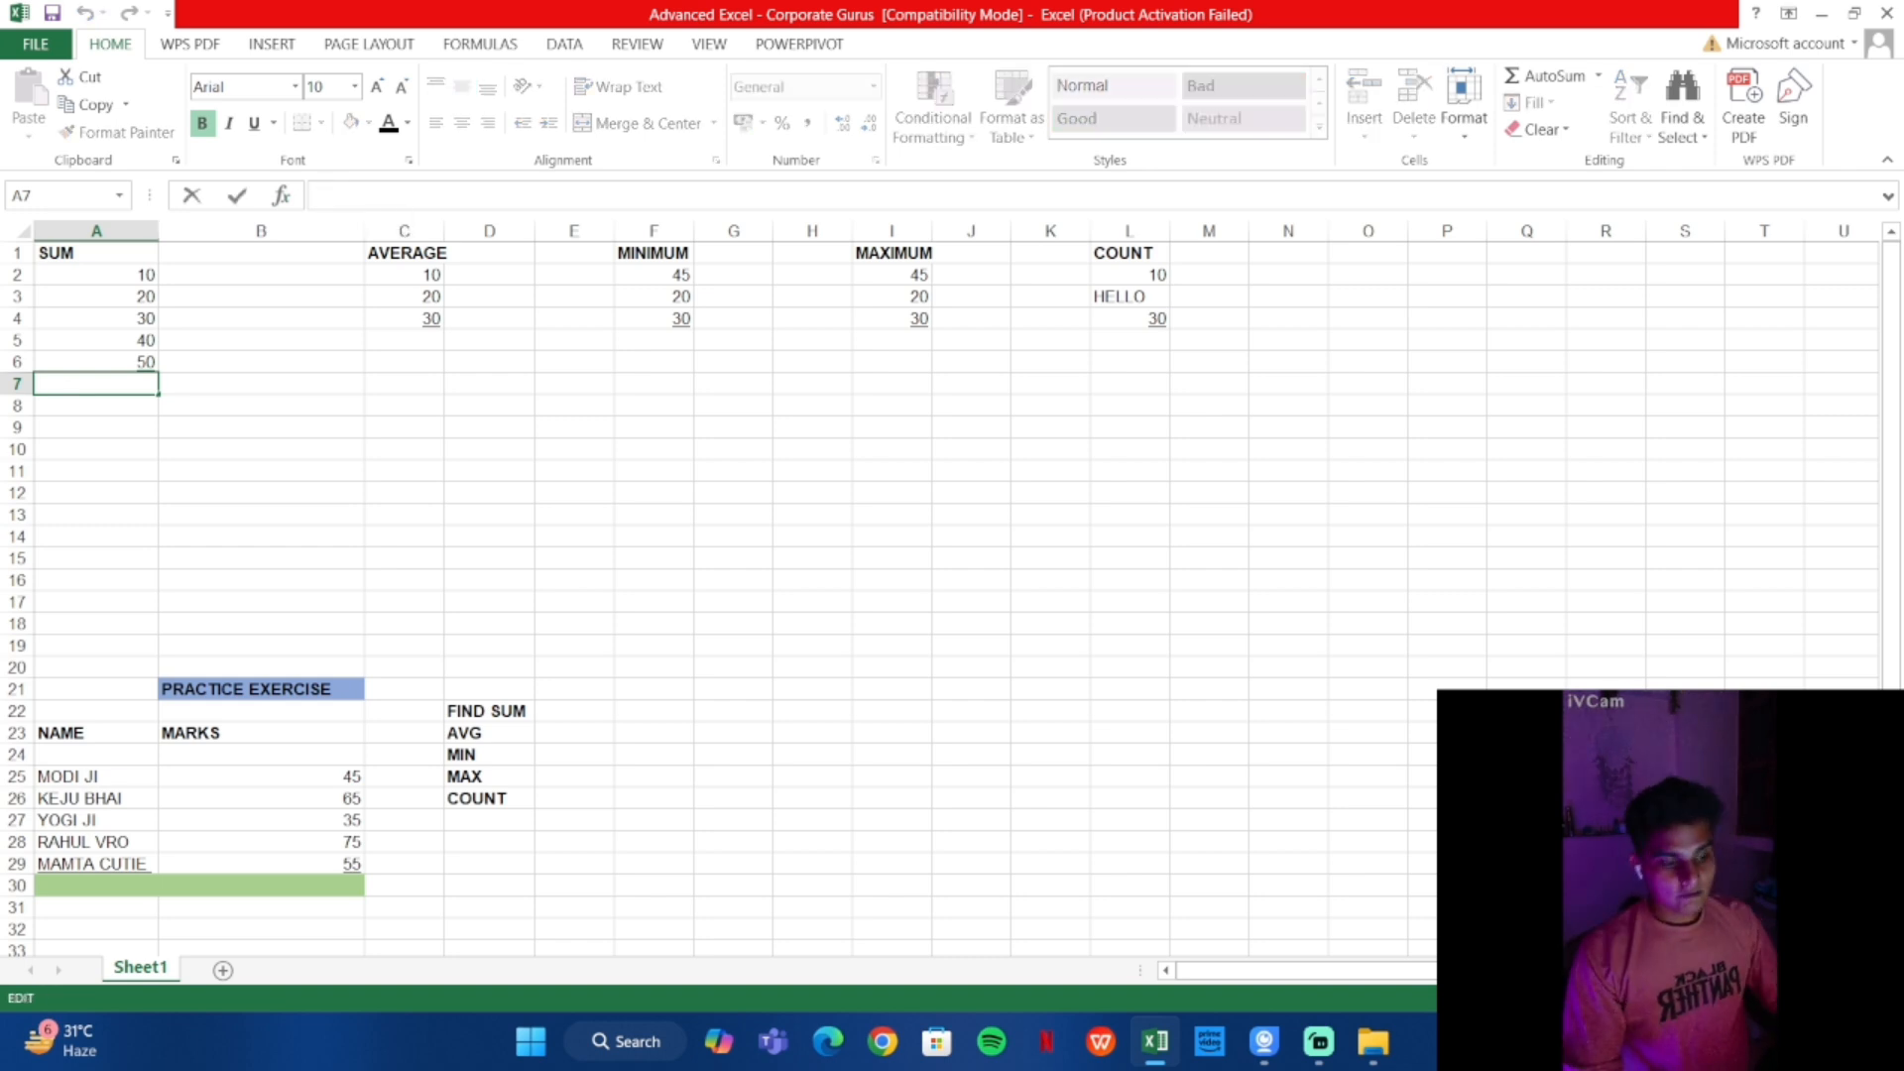
type("=")
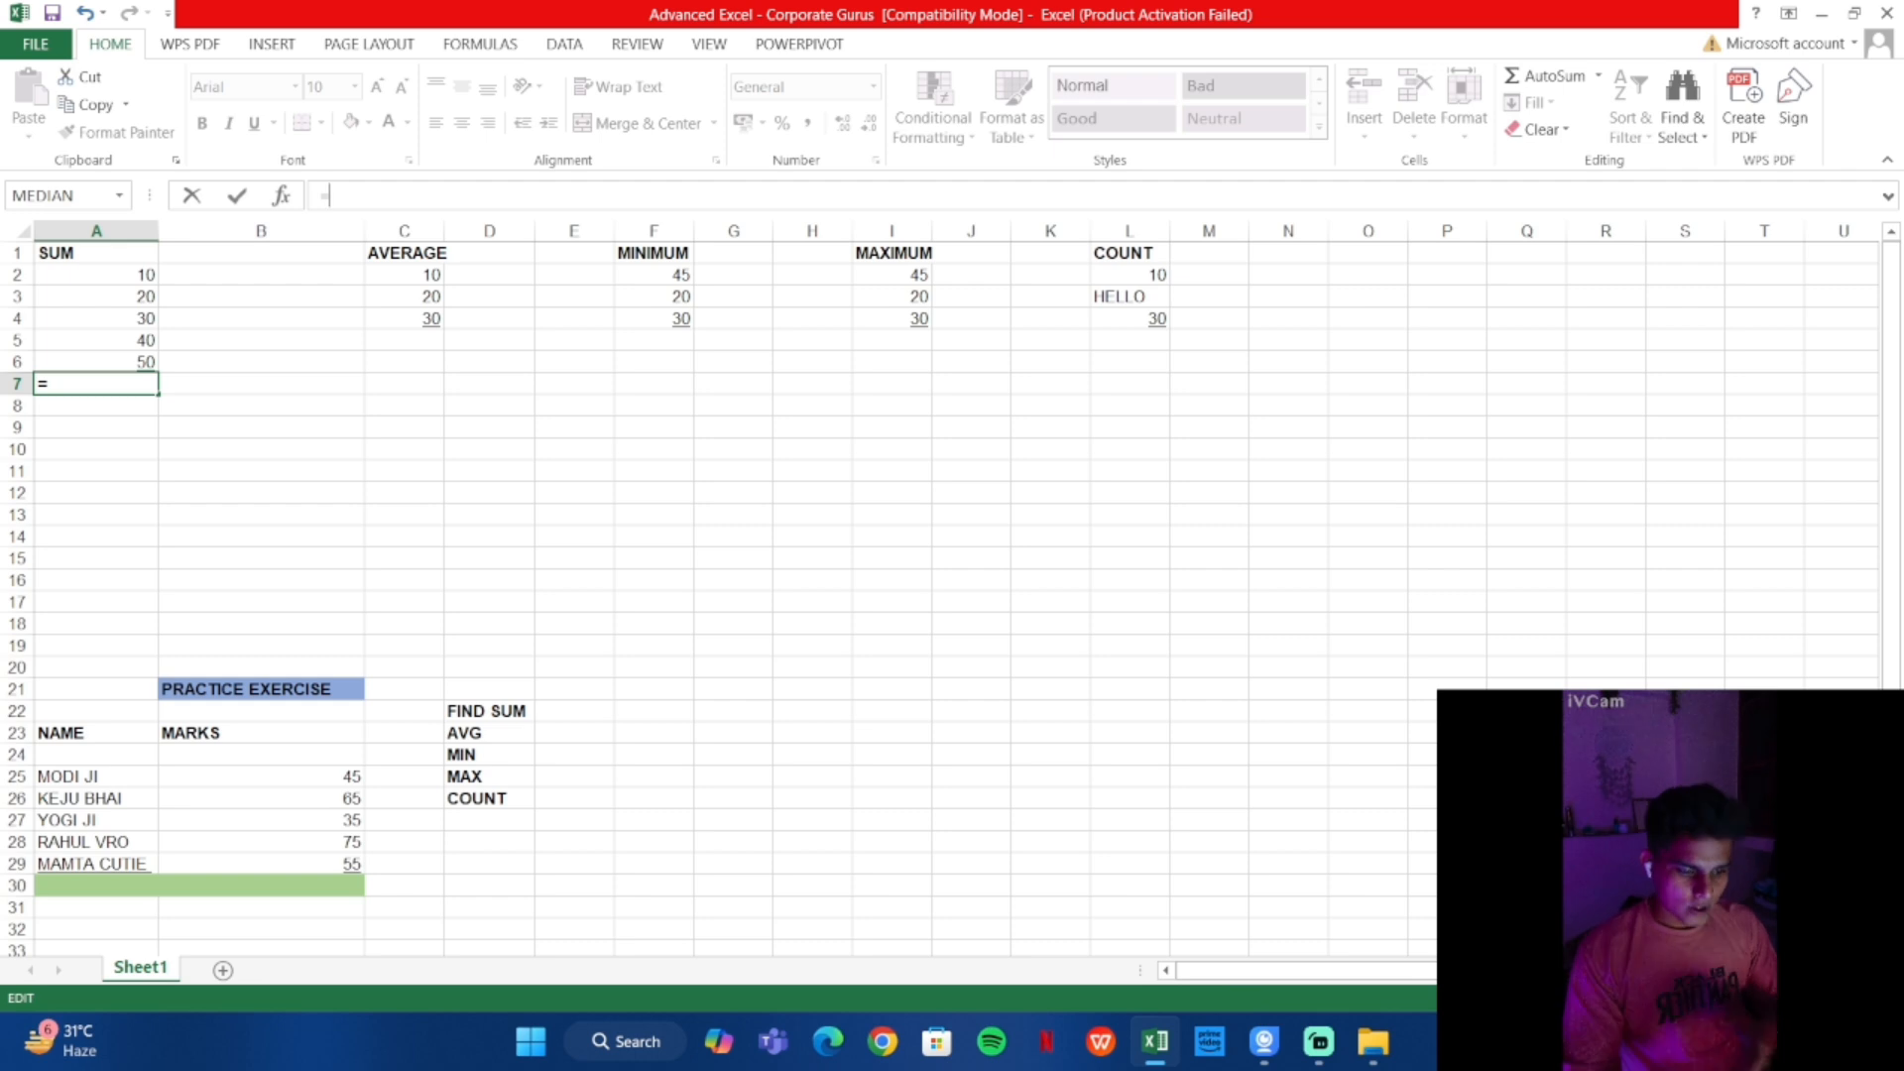
type("A")
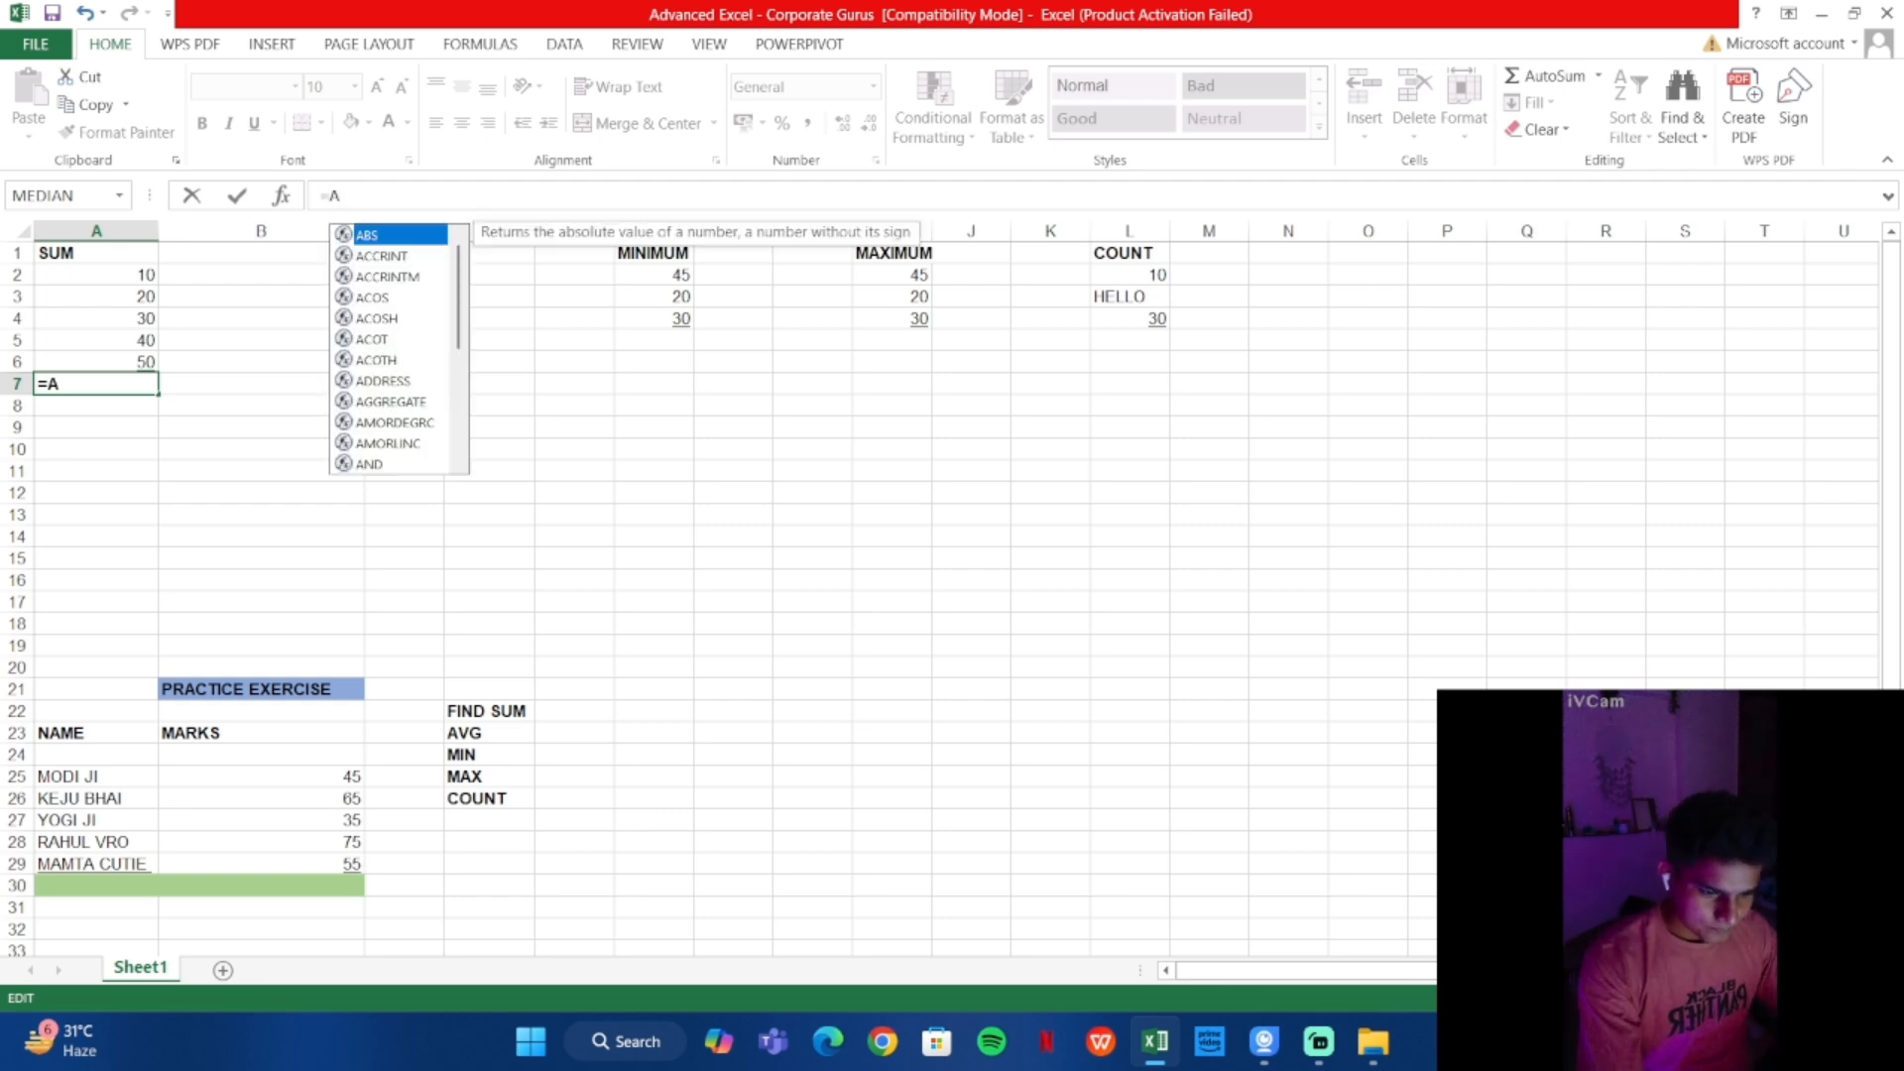
key("BackSpace")
type("SUM")
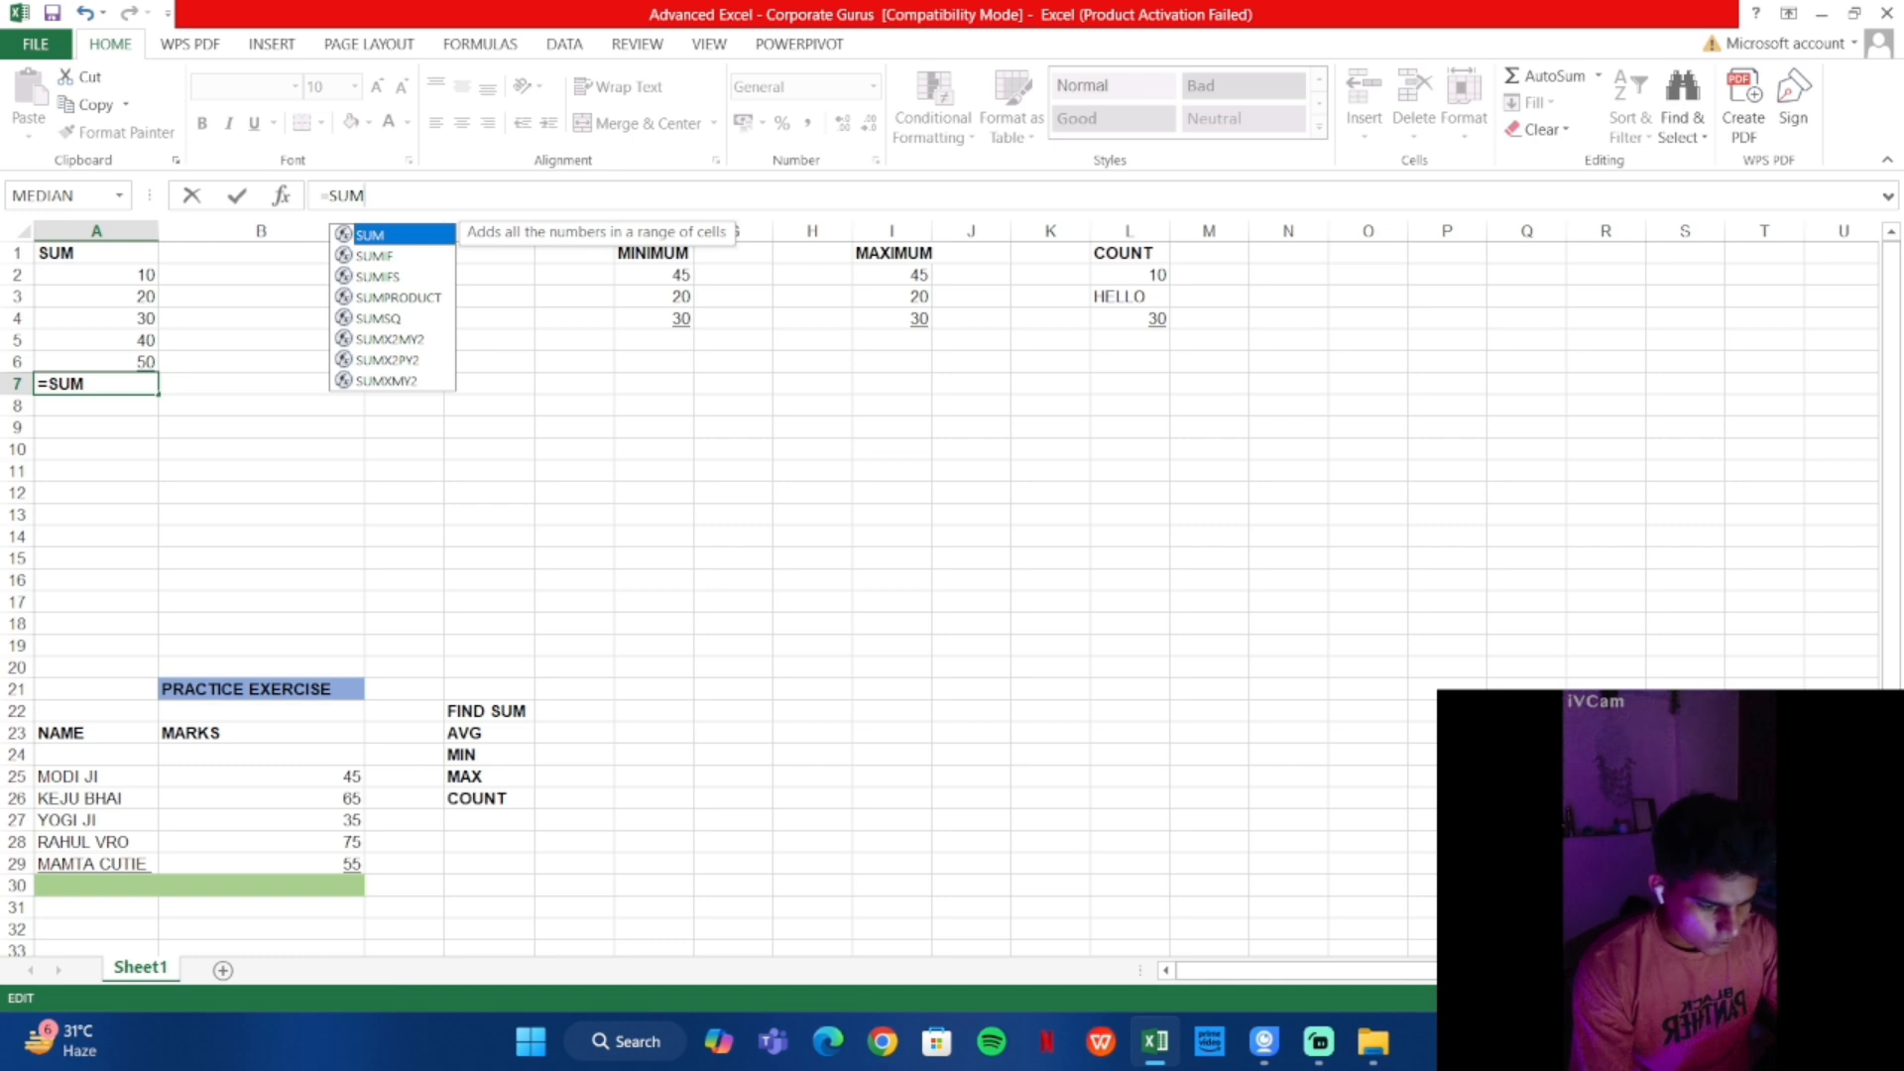
type("(")
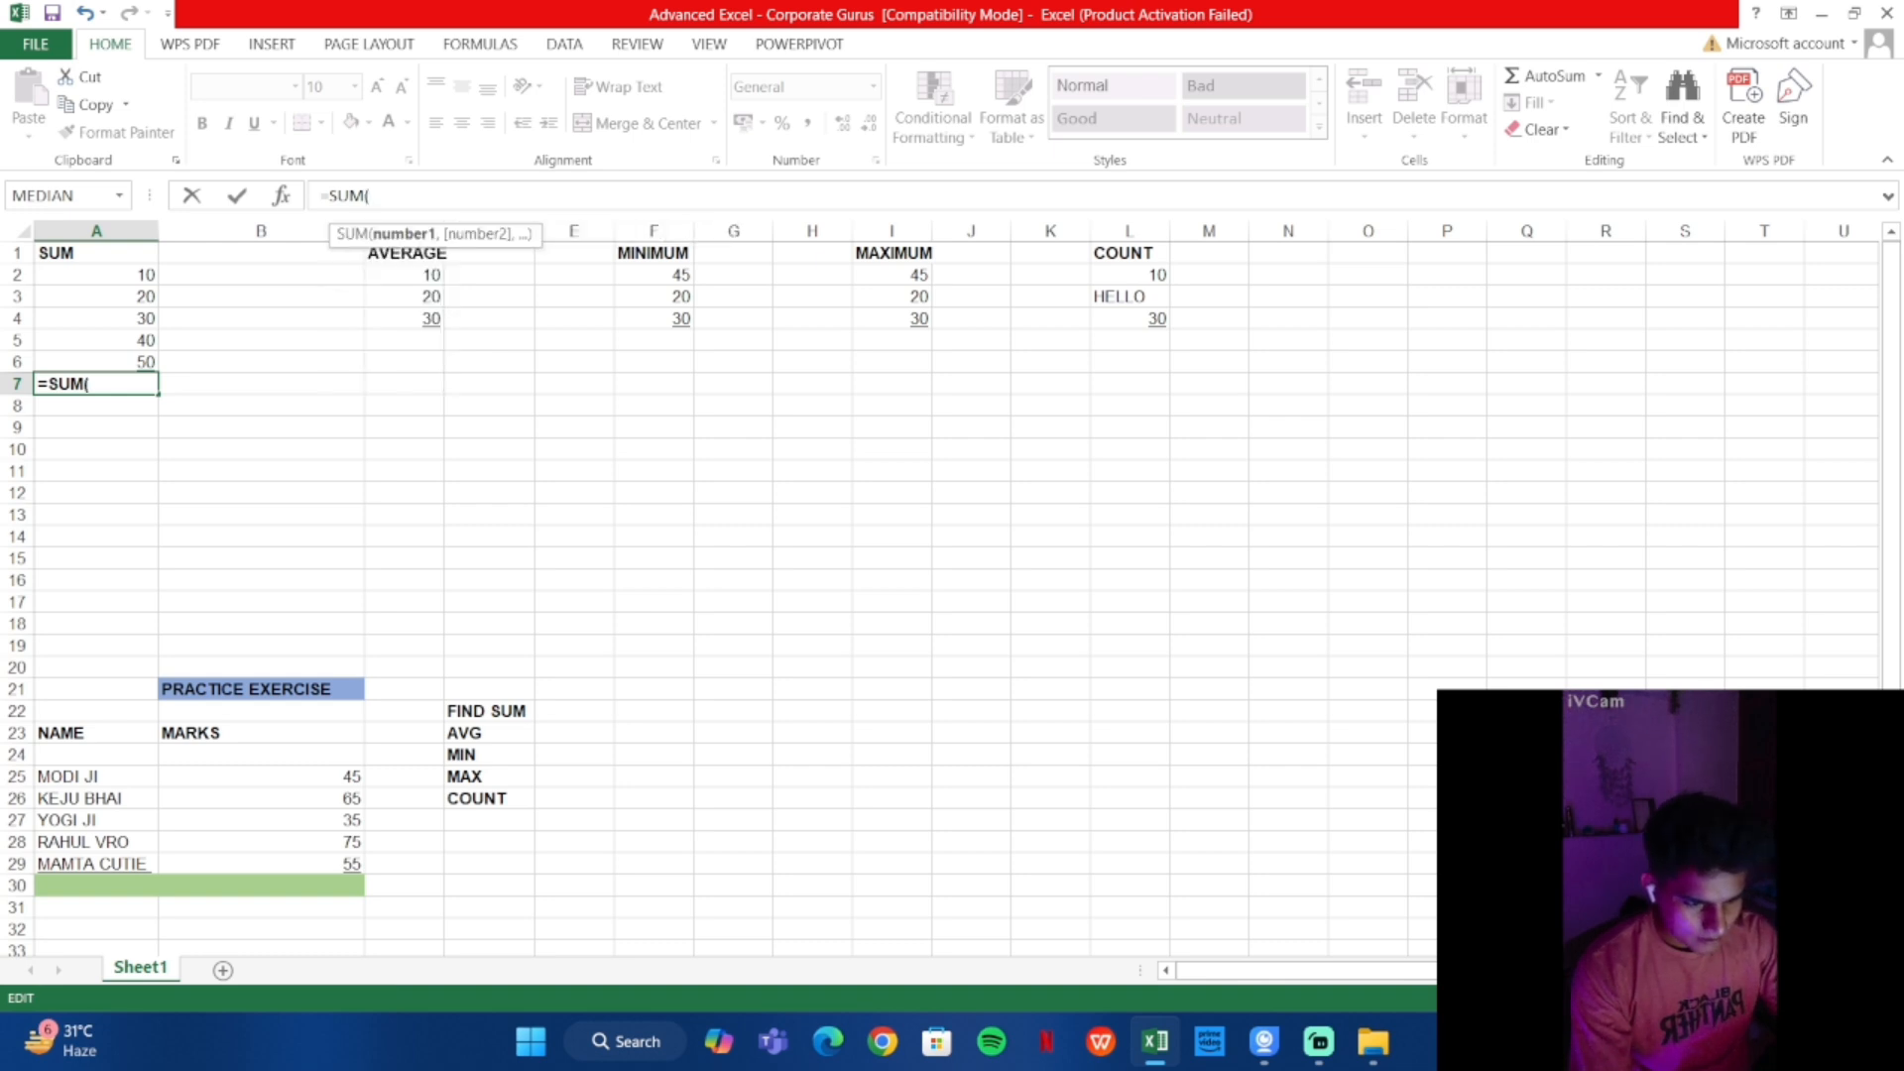
type("A2")
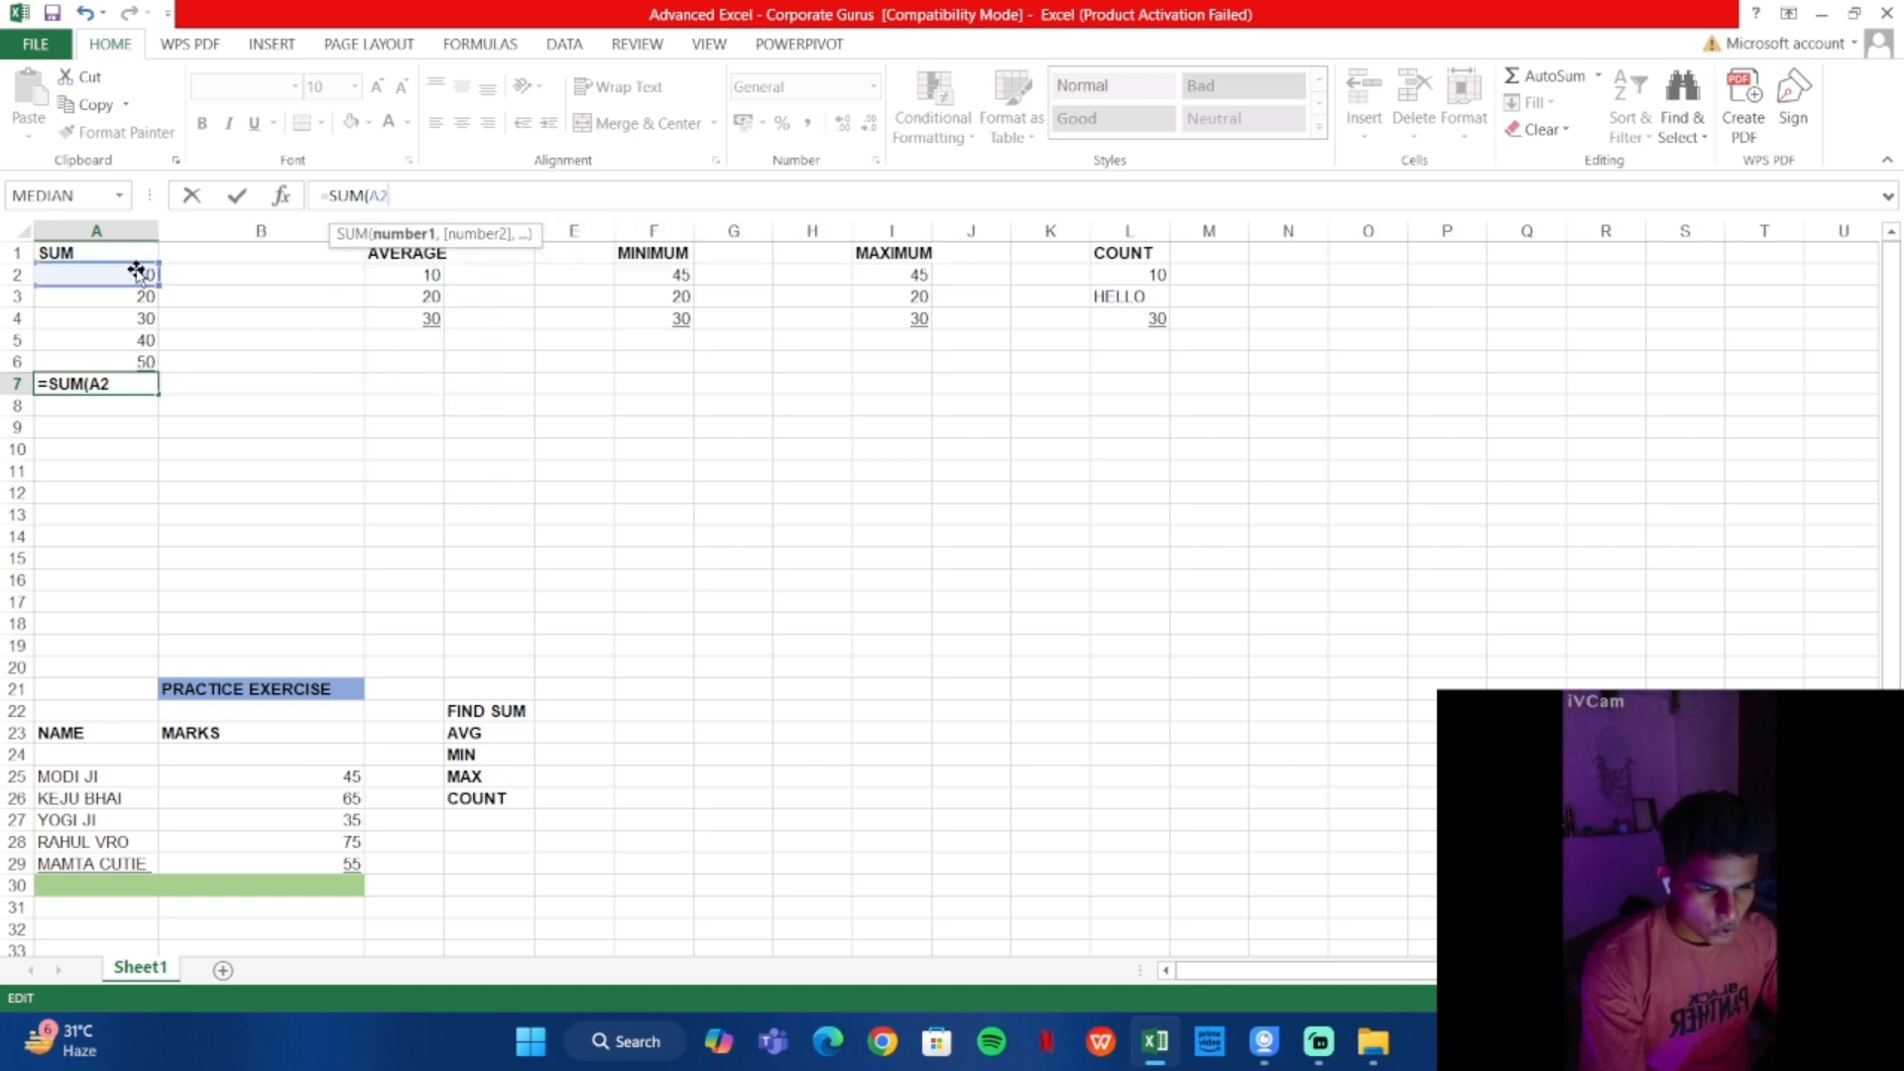
type(":")
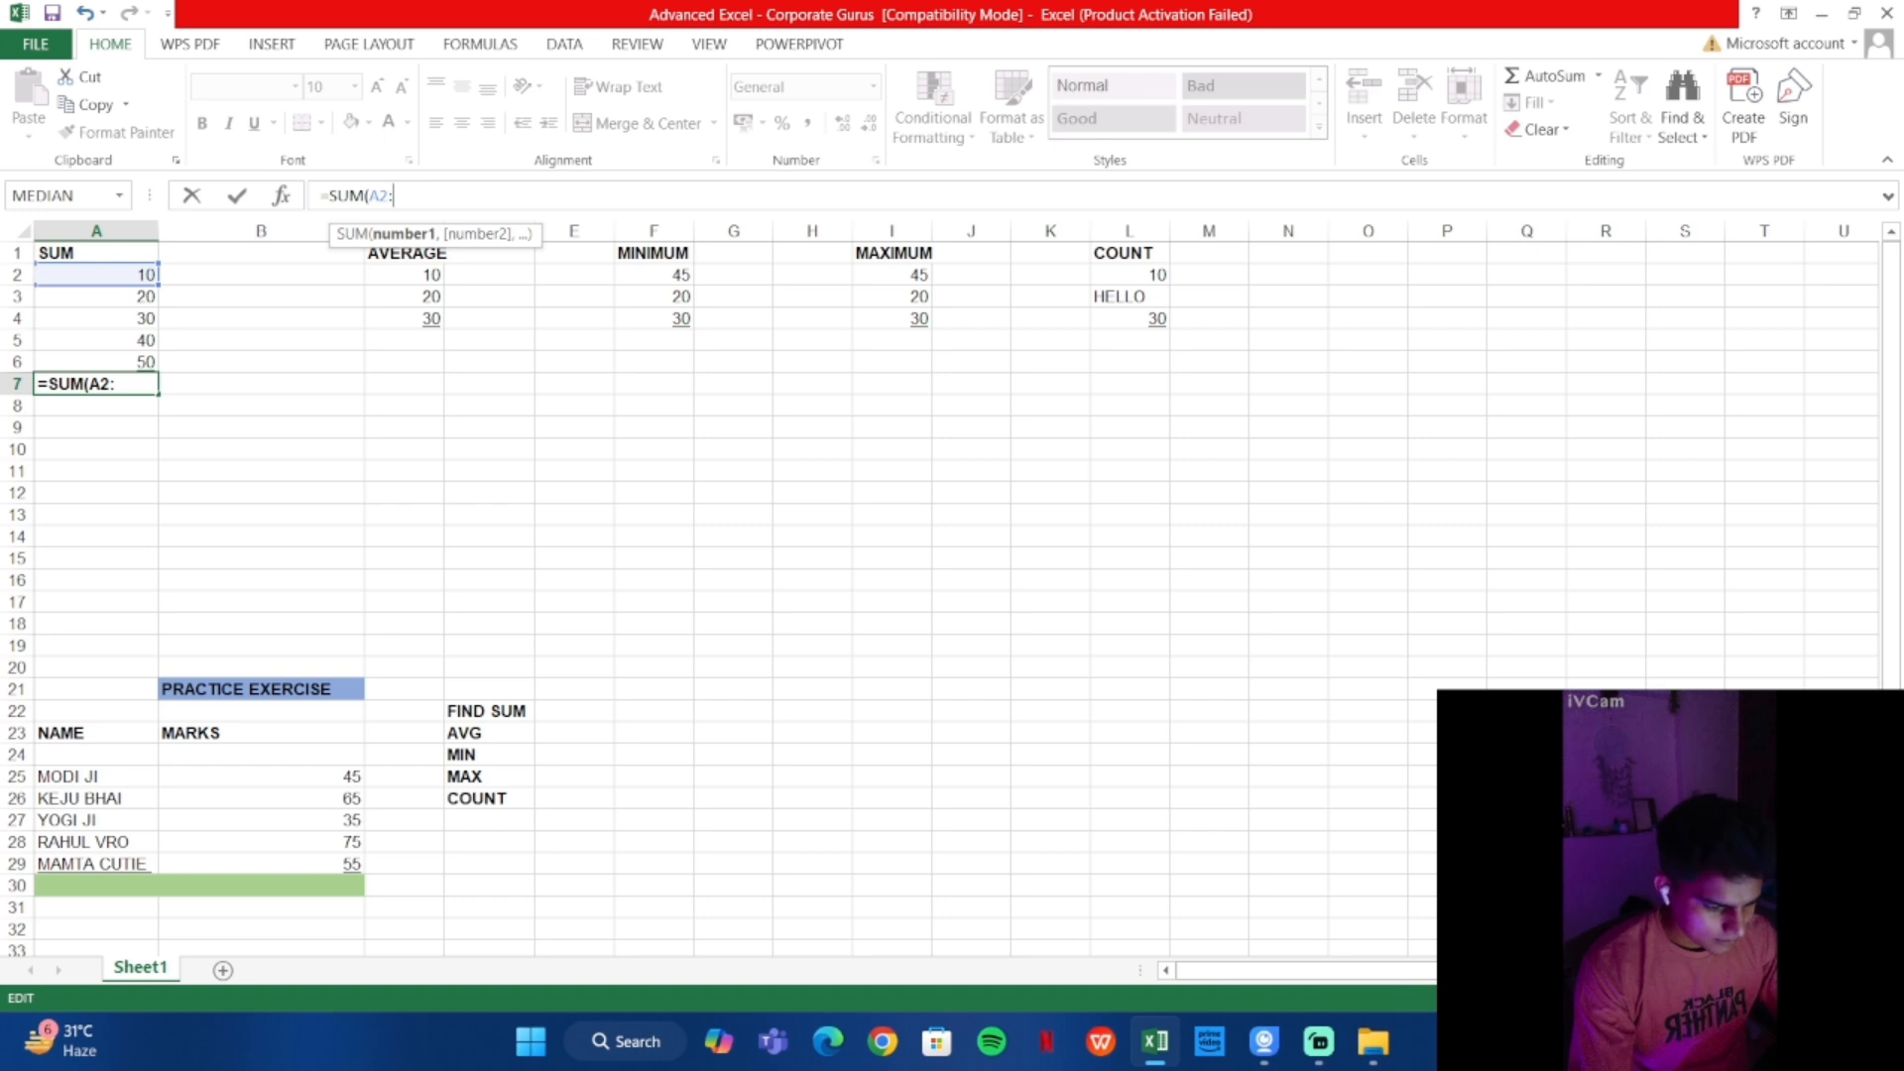
type("A")
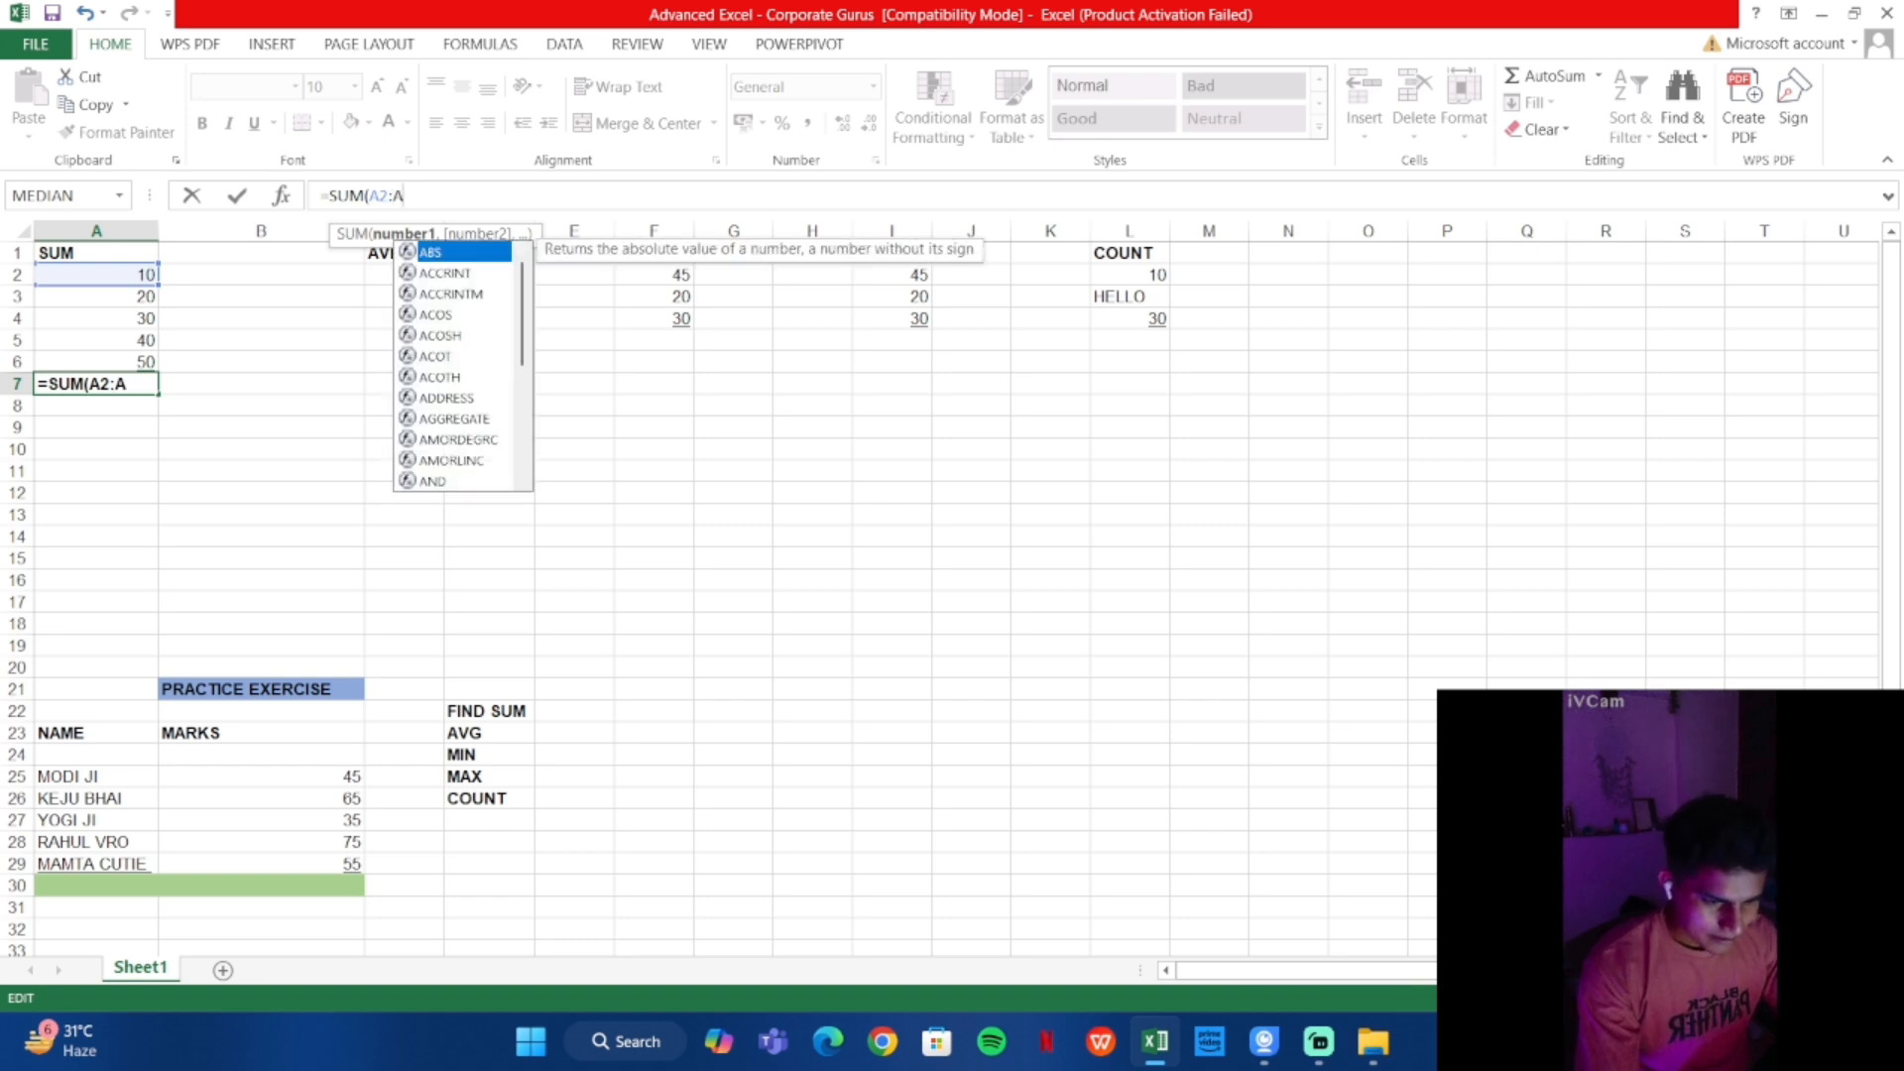
type("6")
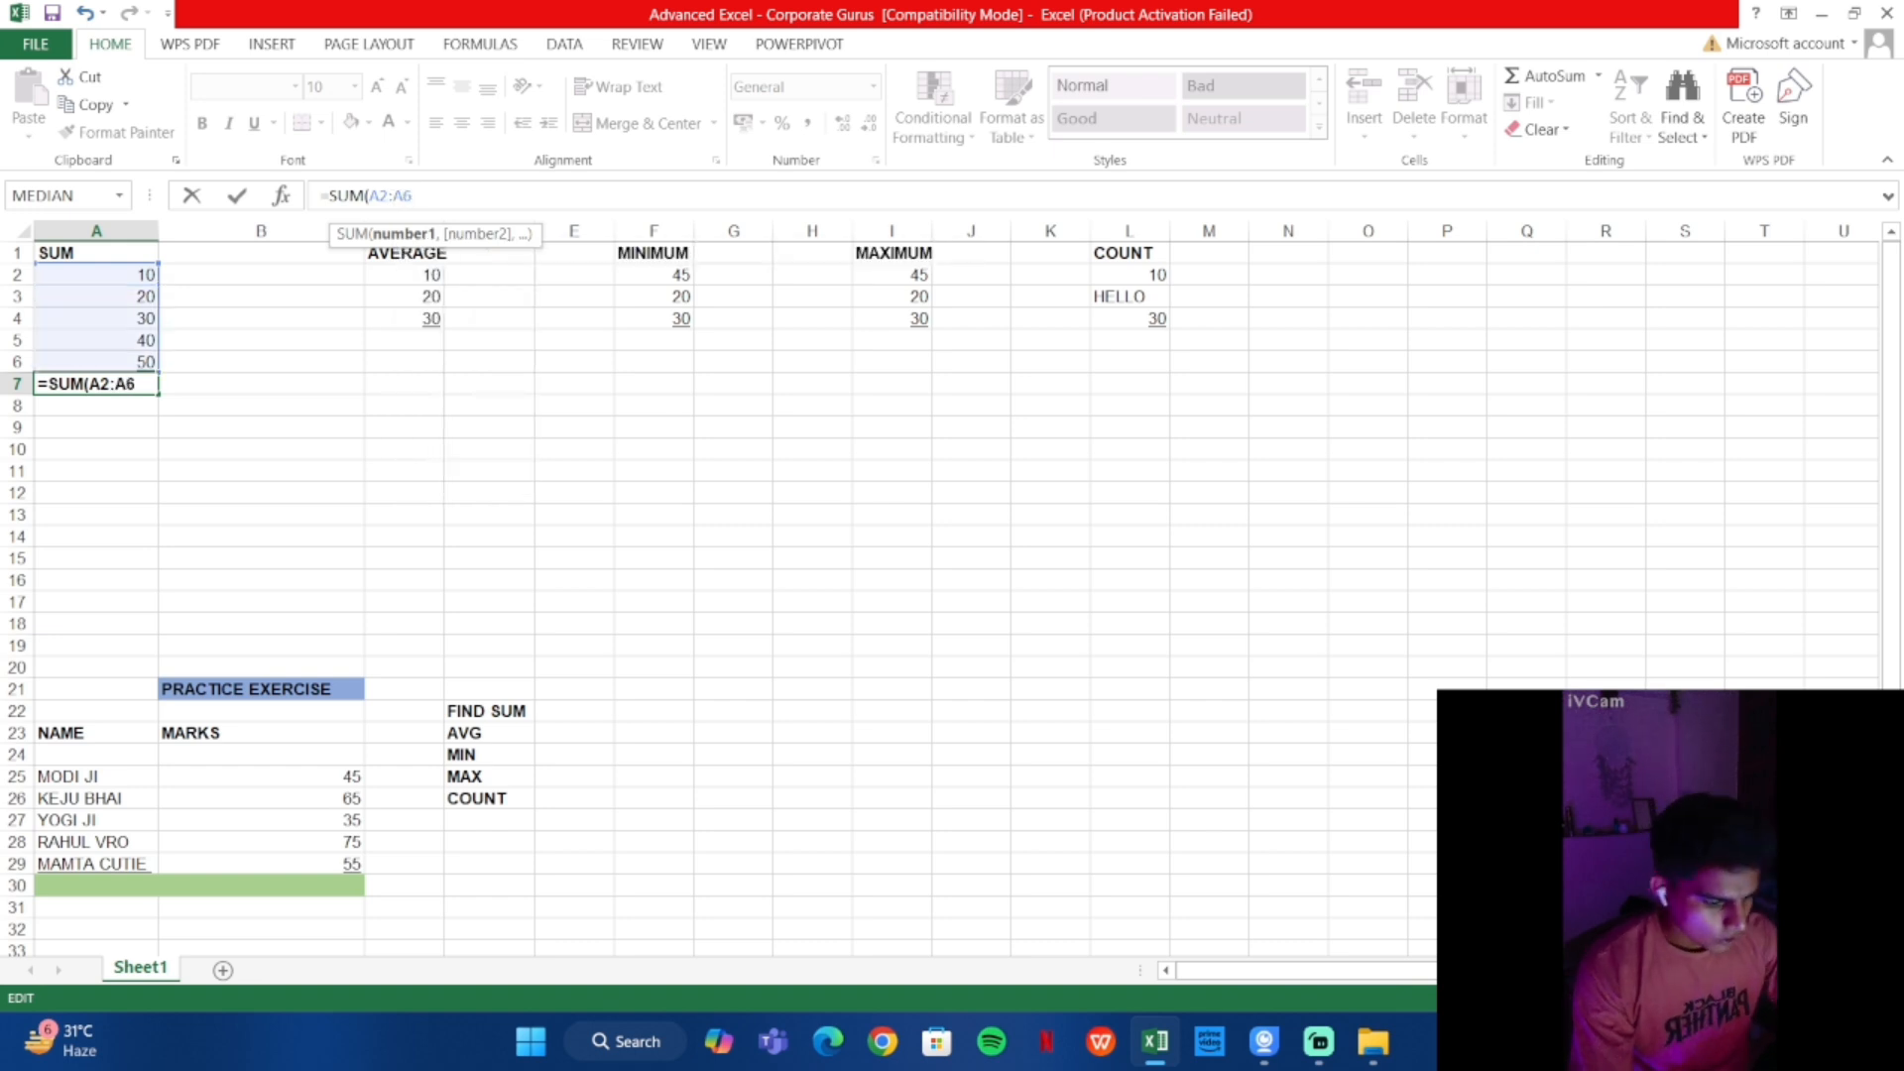
type(")")
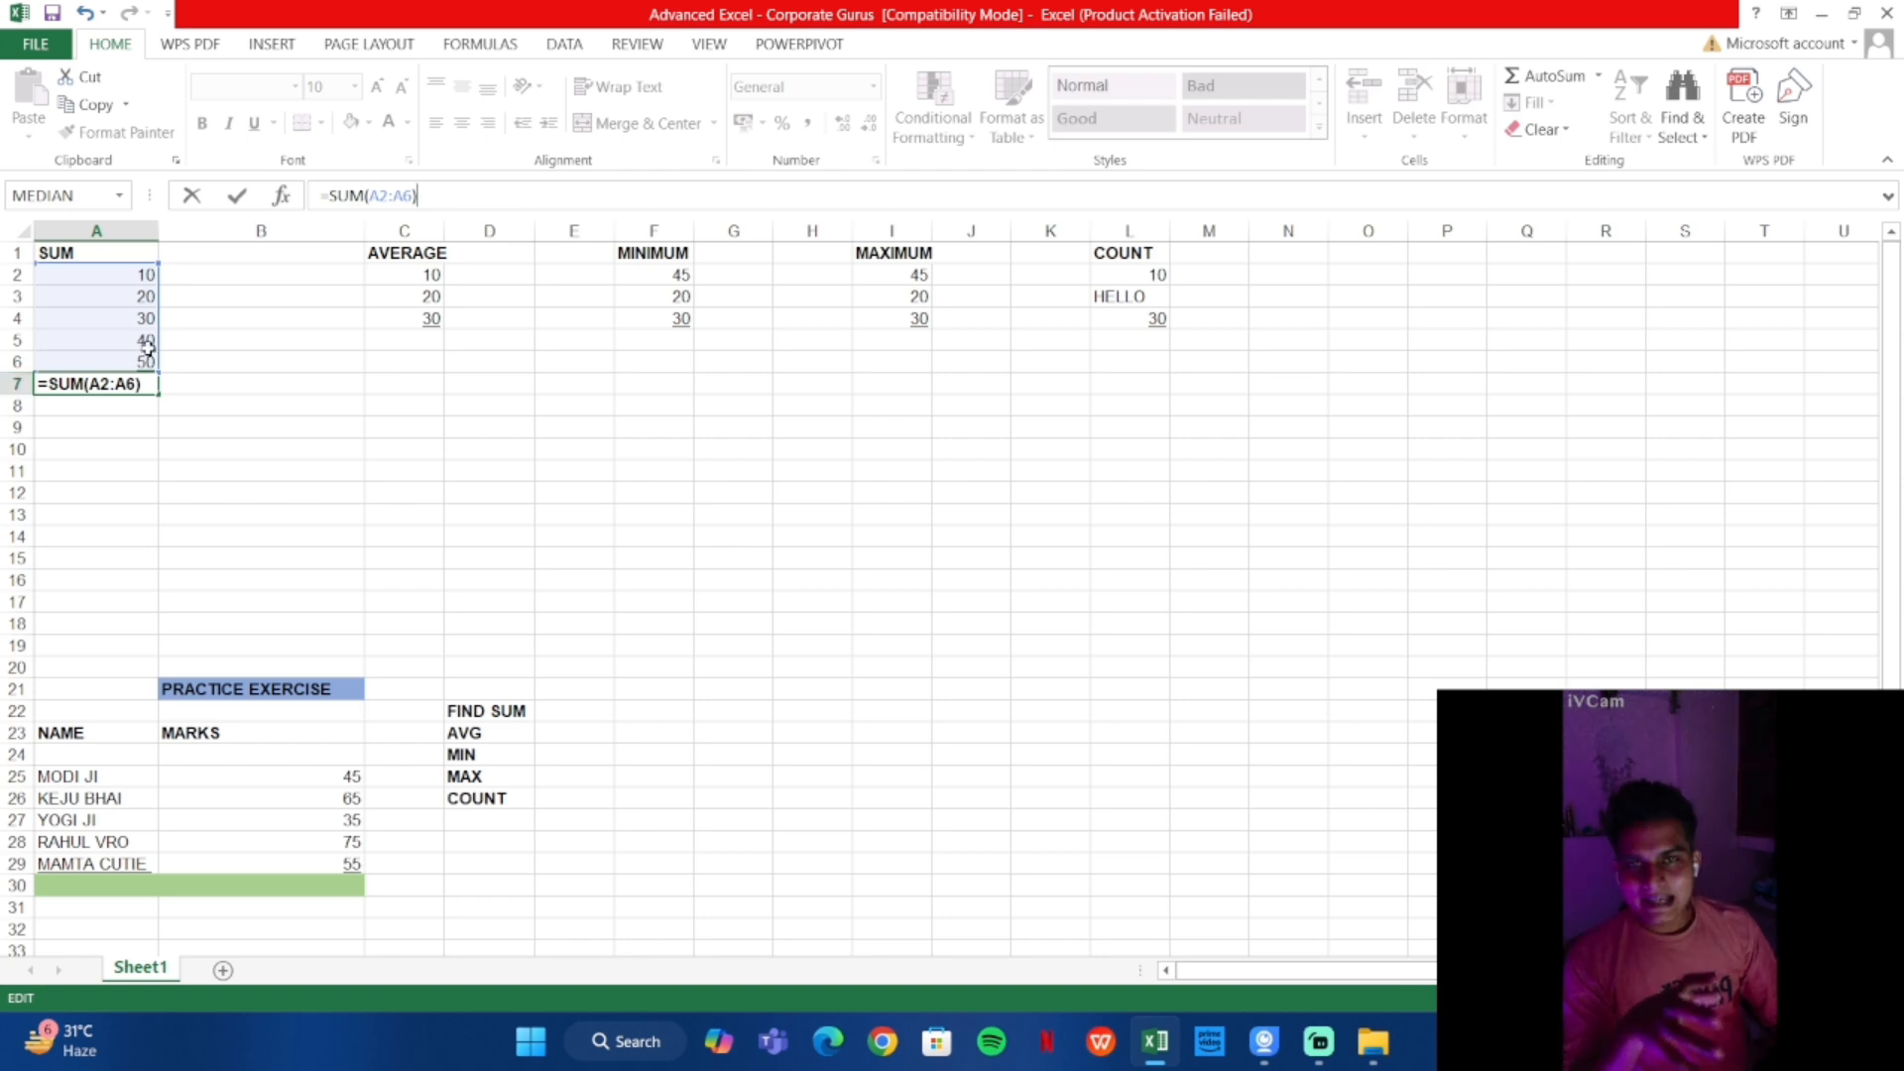
key("Return")
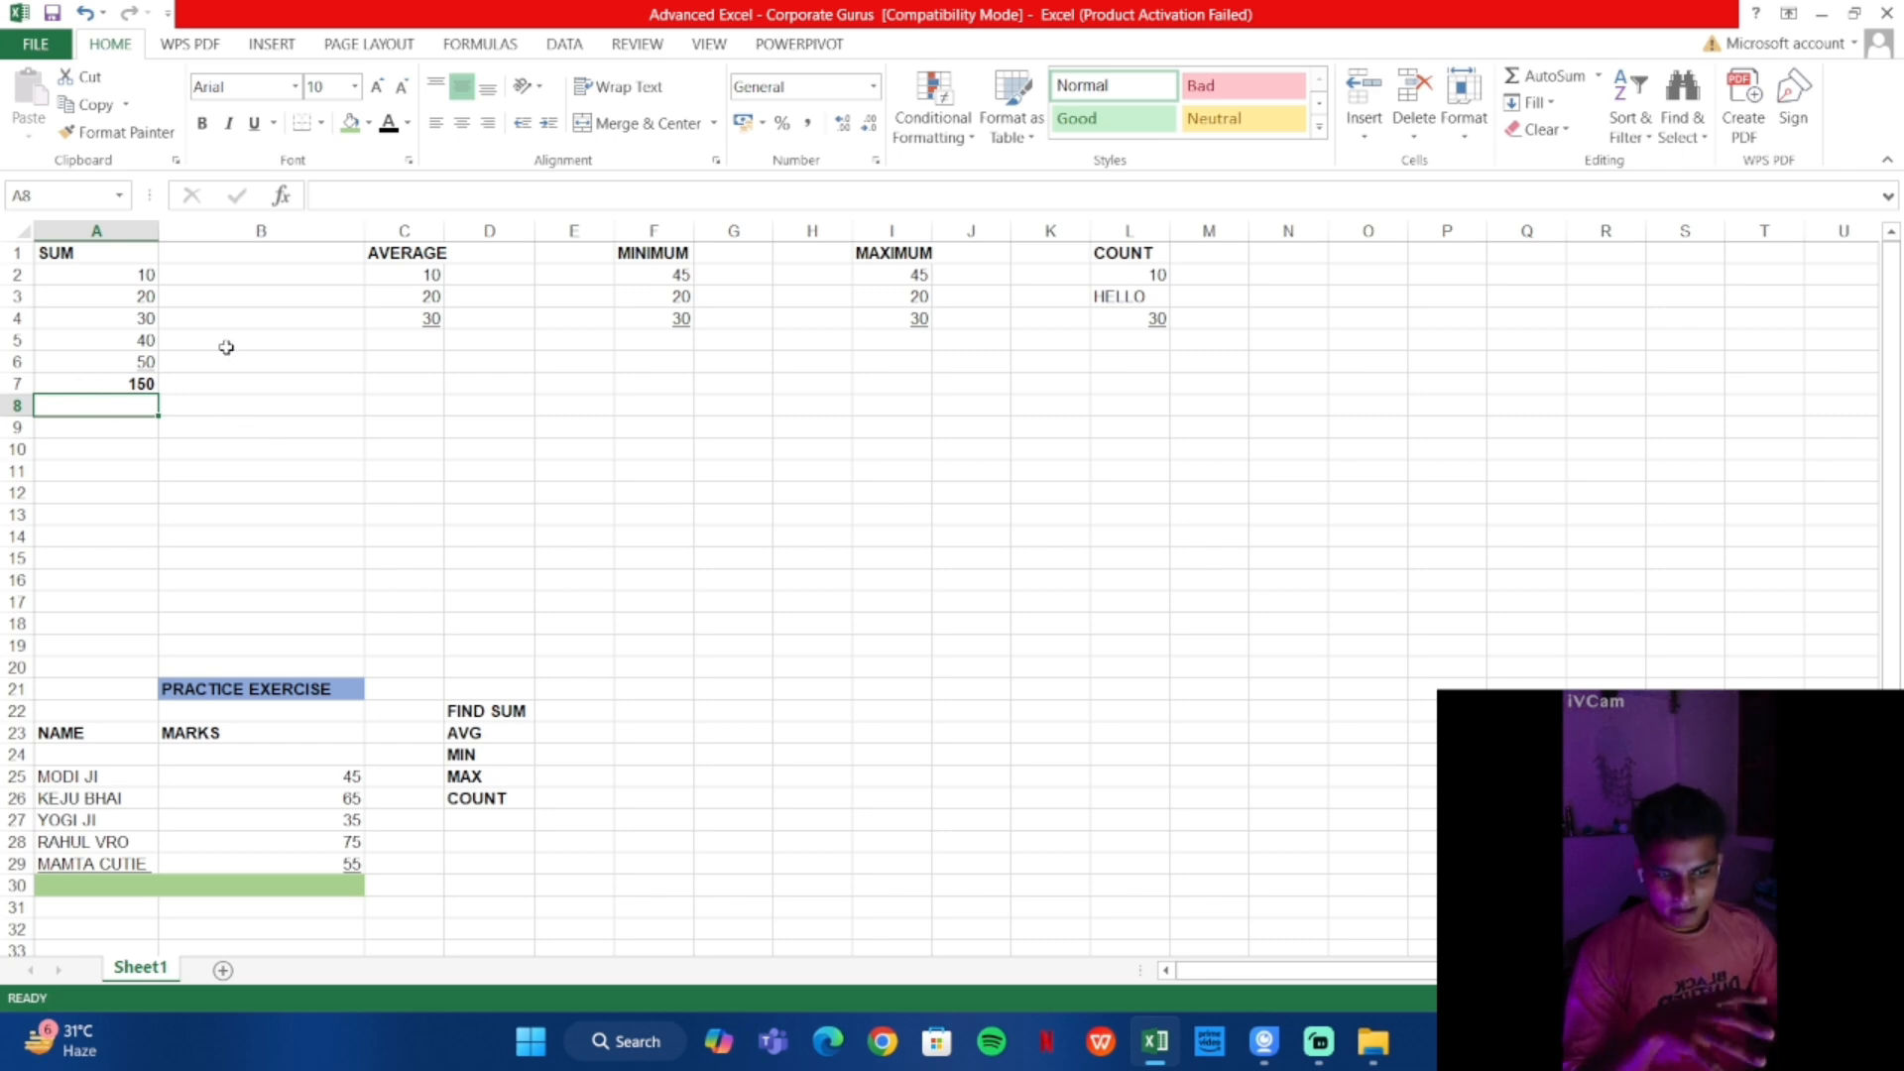
Enter the formula =AVERAGE(C2:C4) in cell C5 below the numbers in the AVERAGE column
left_click(394, 342)
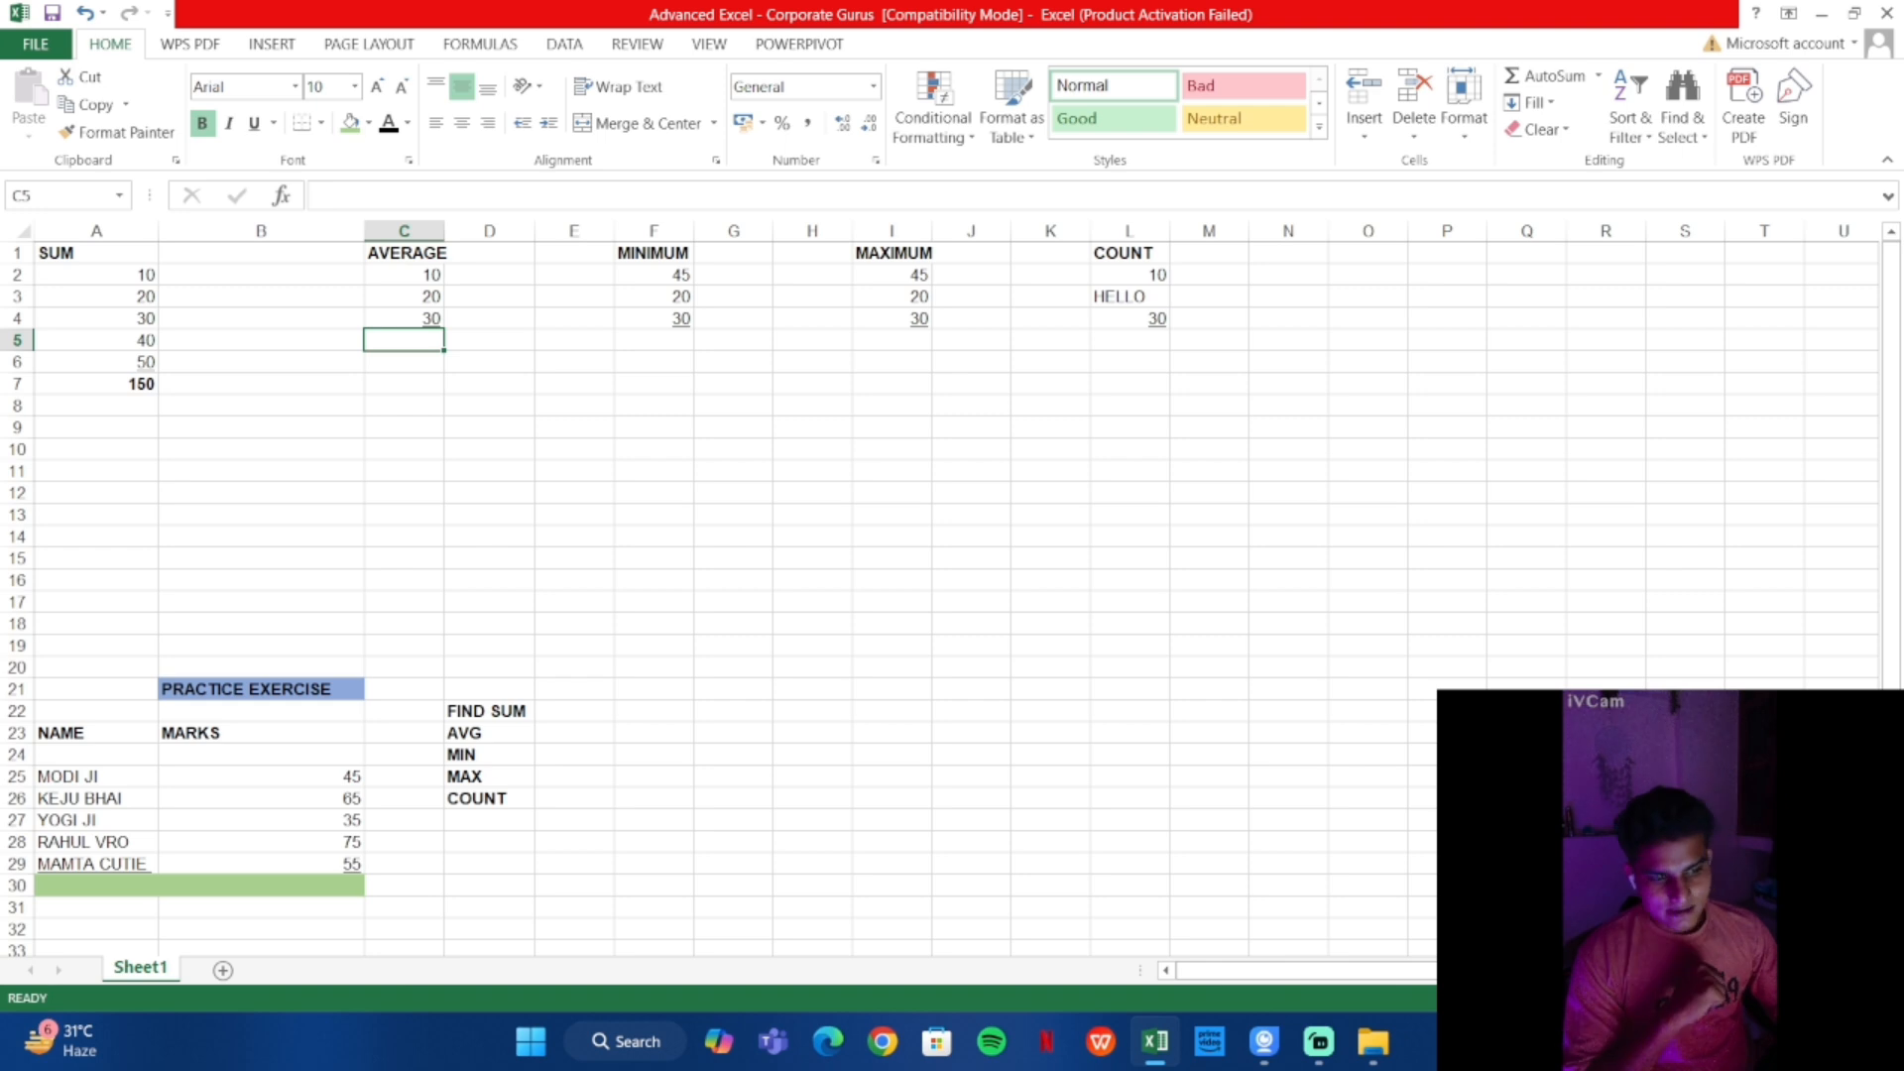
left_click(327, 203)
type("=")
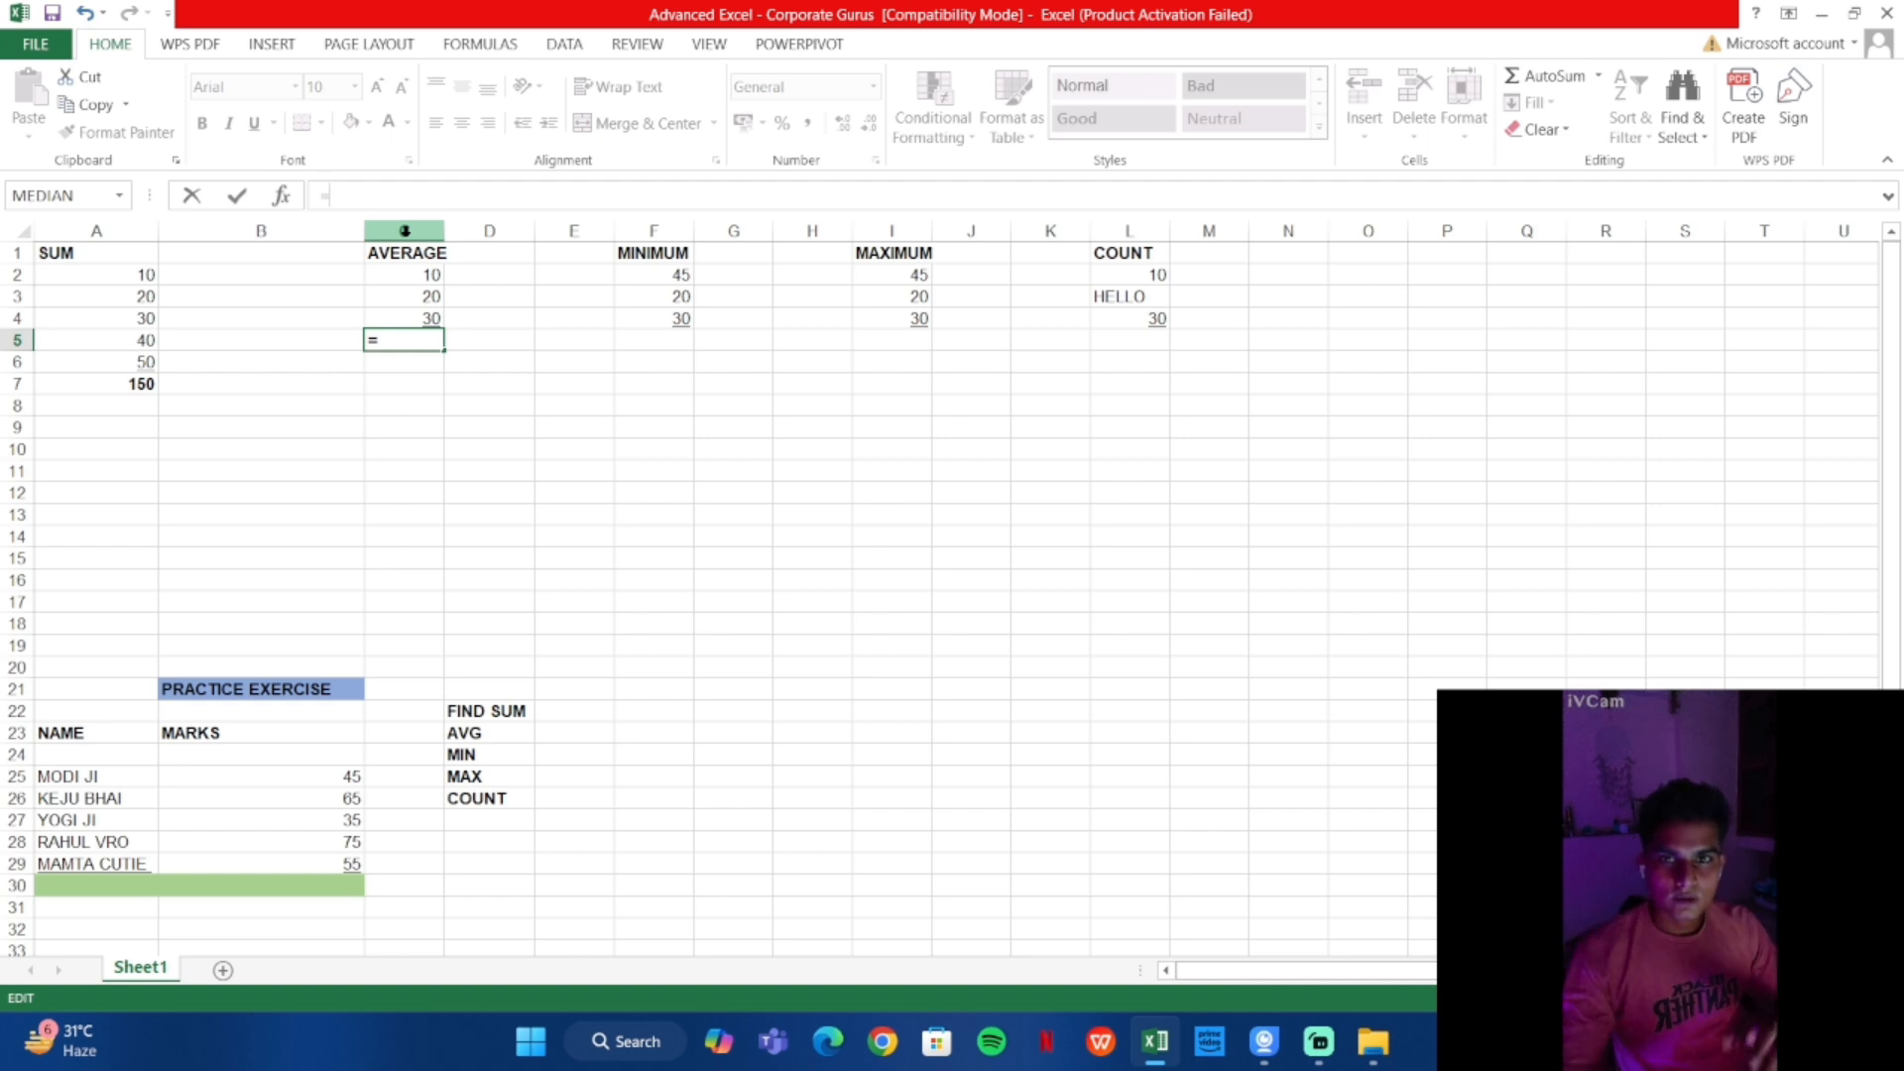
type("AVE")
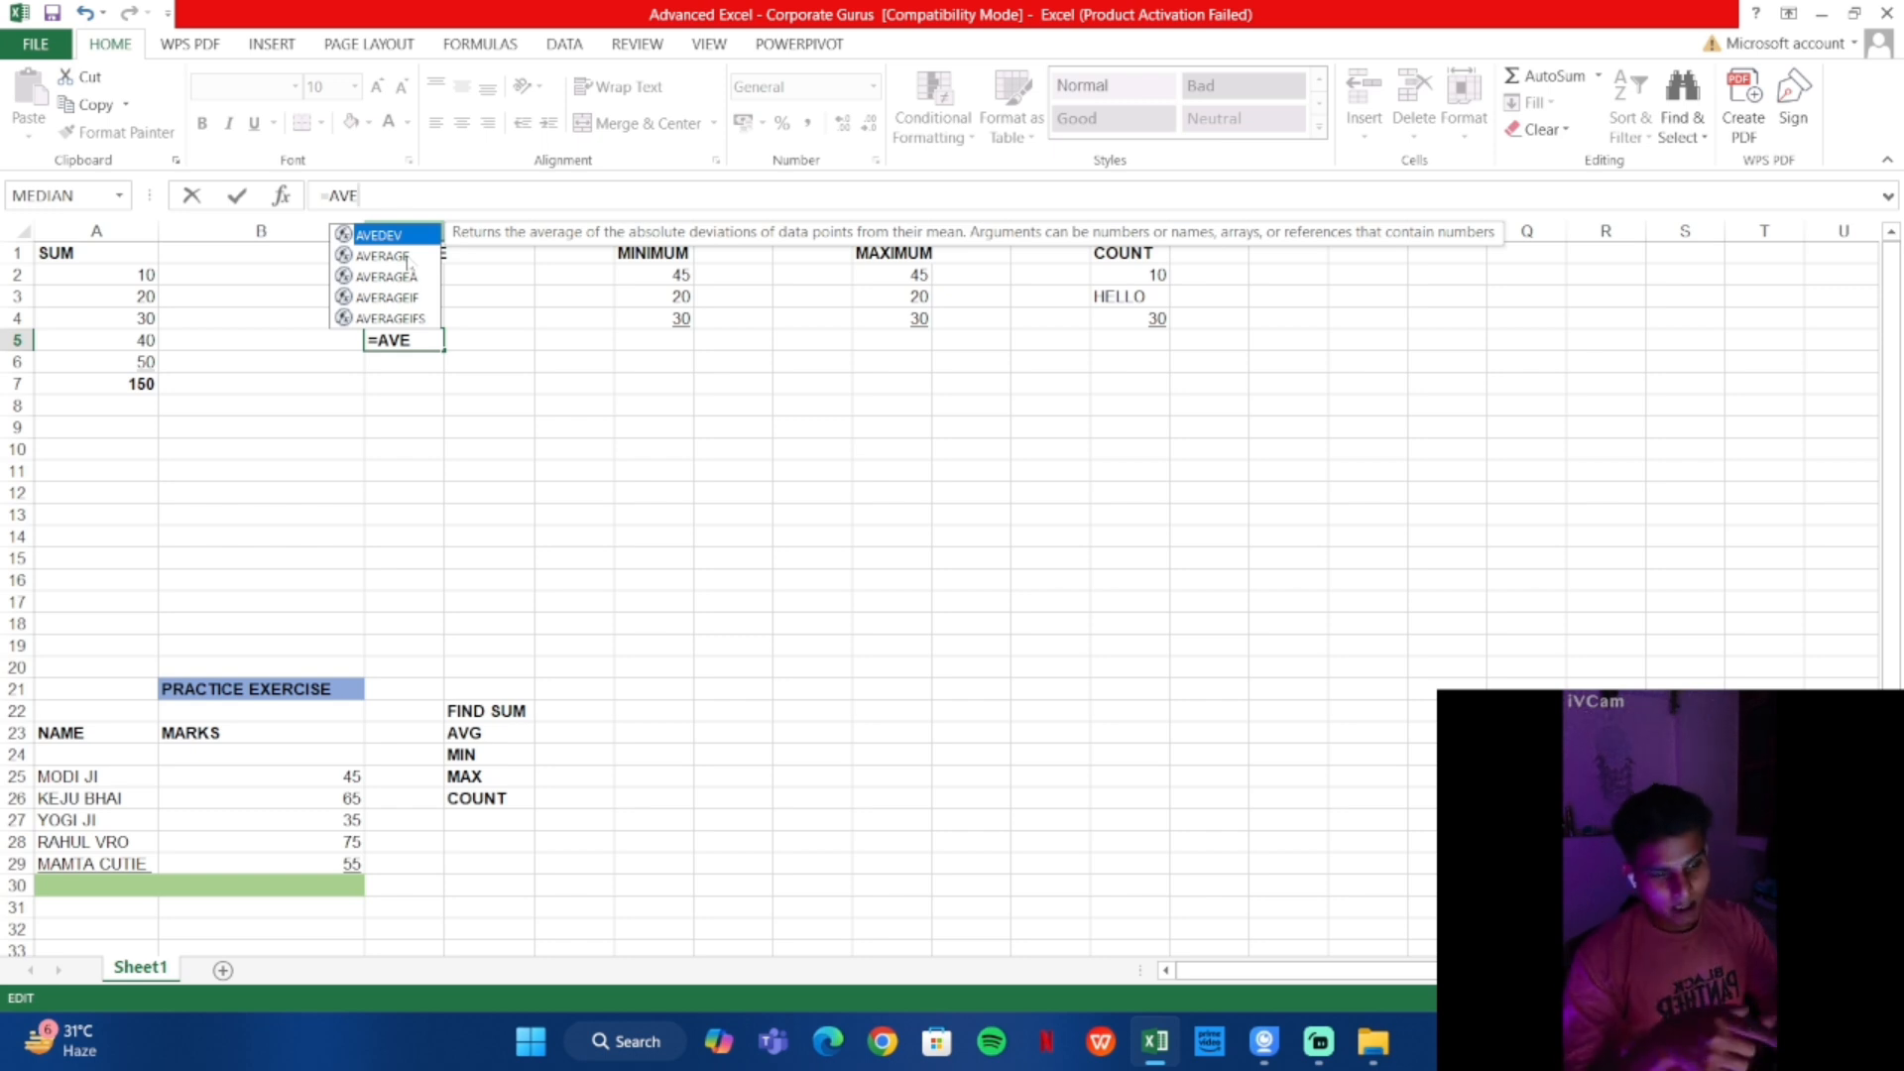
left_click(408, 257)
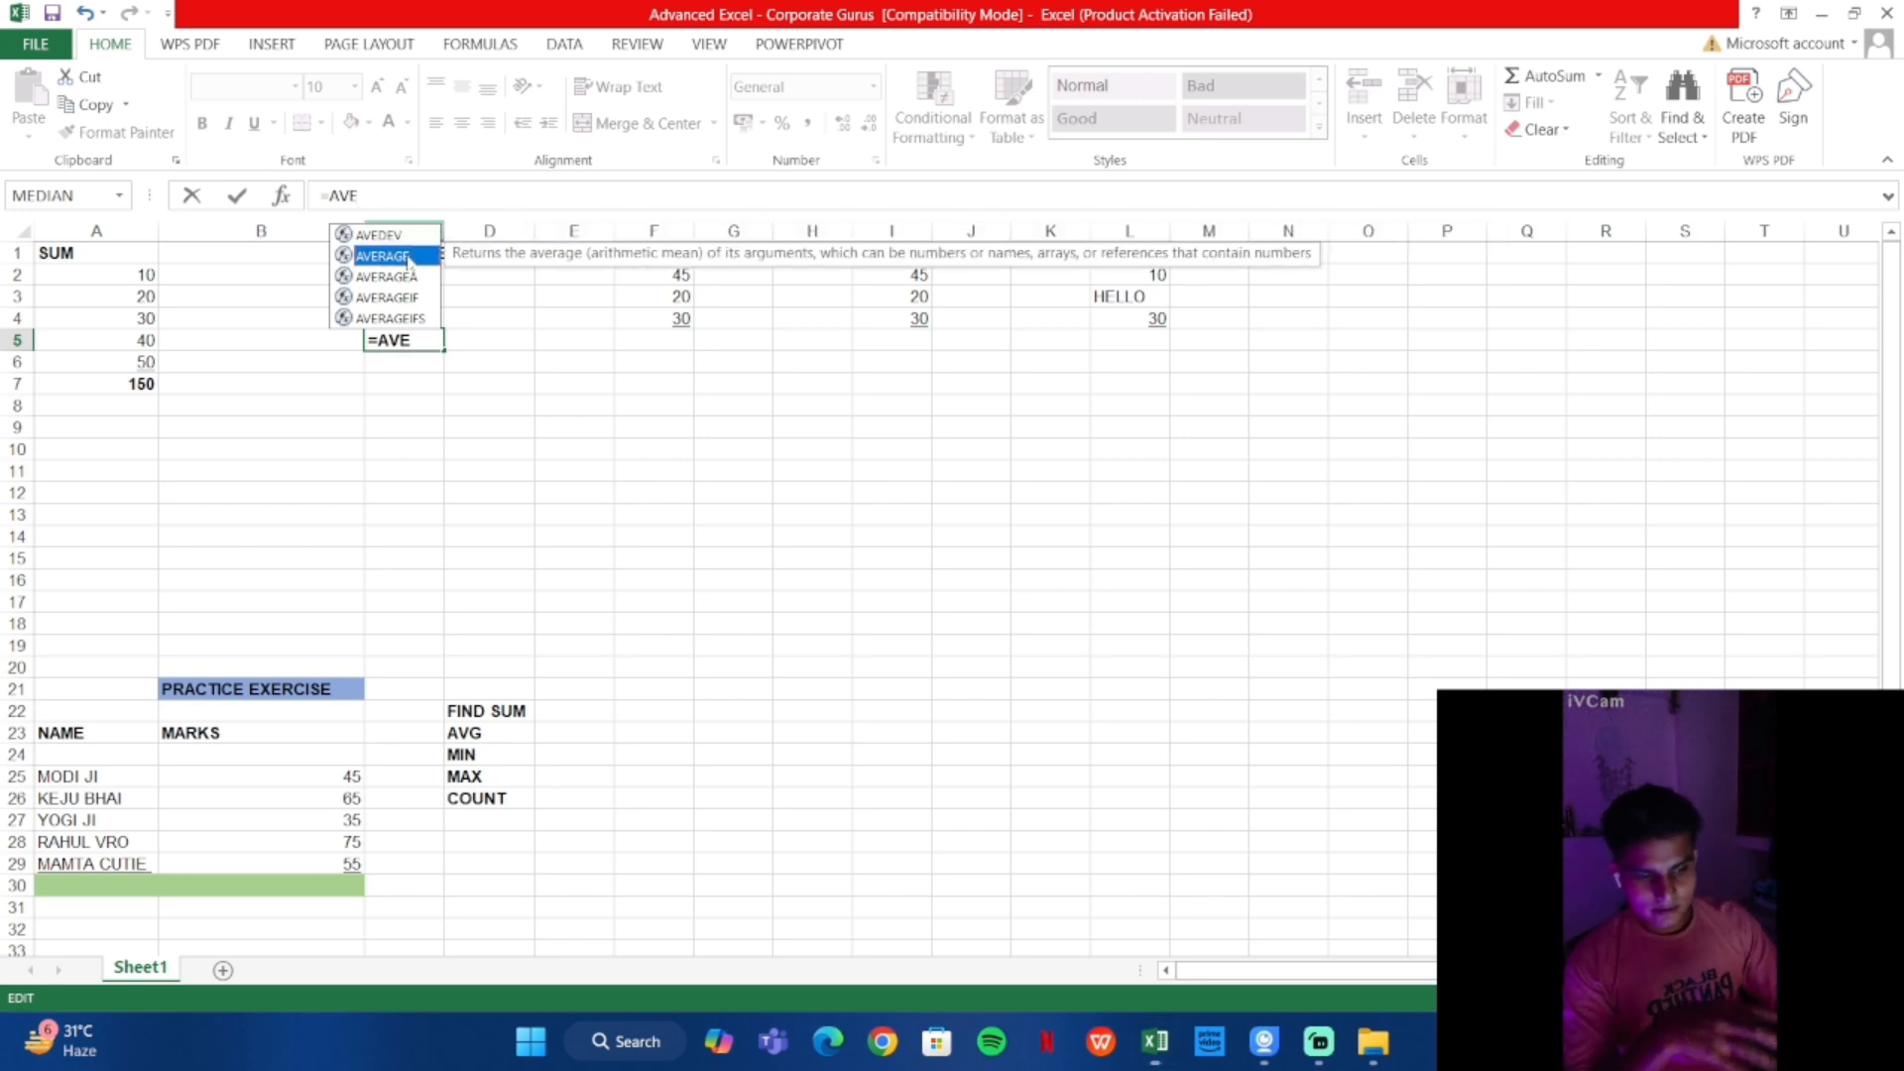
double_click(407, 256)
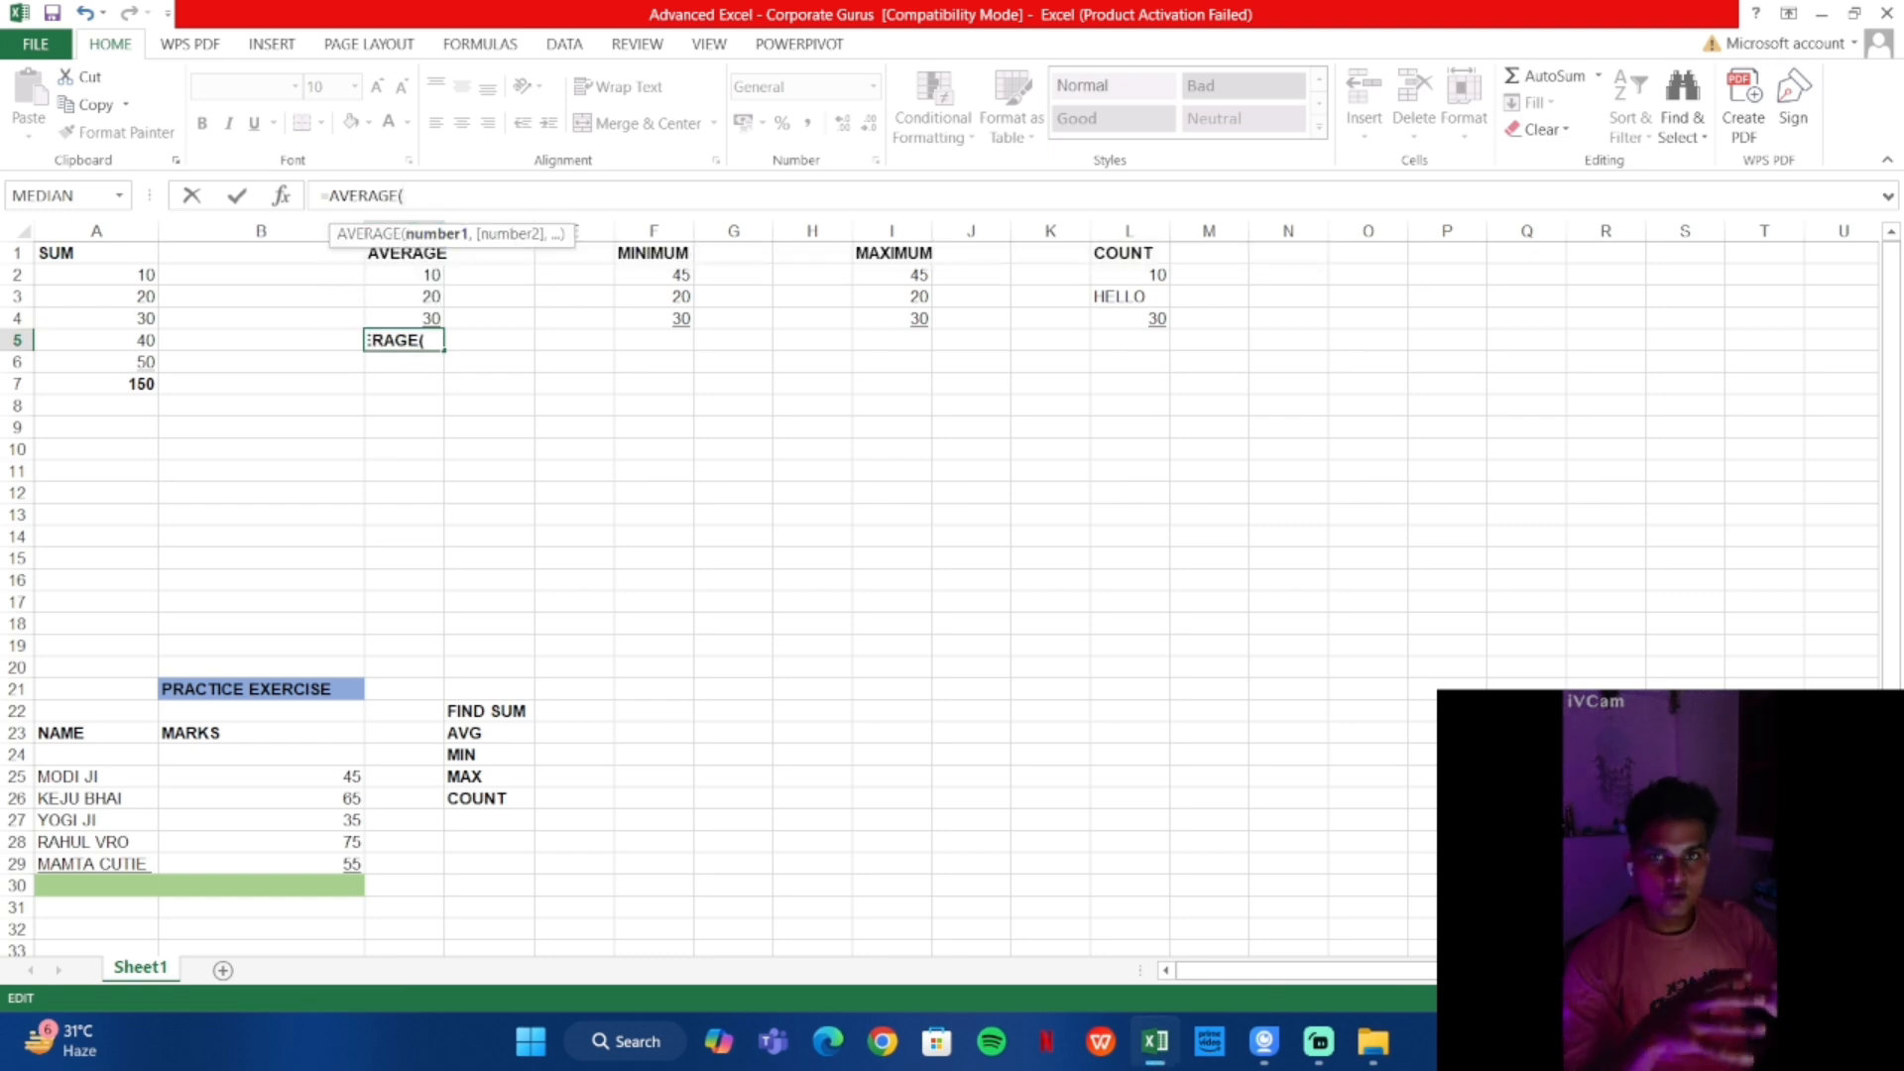
left_click(381, 275)
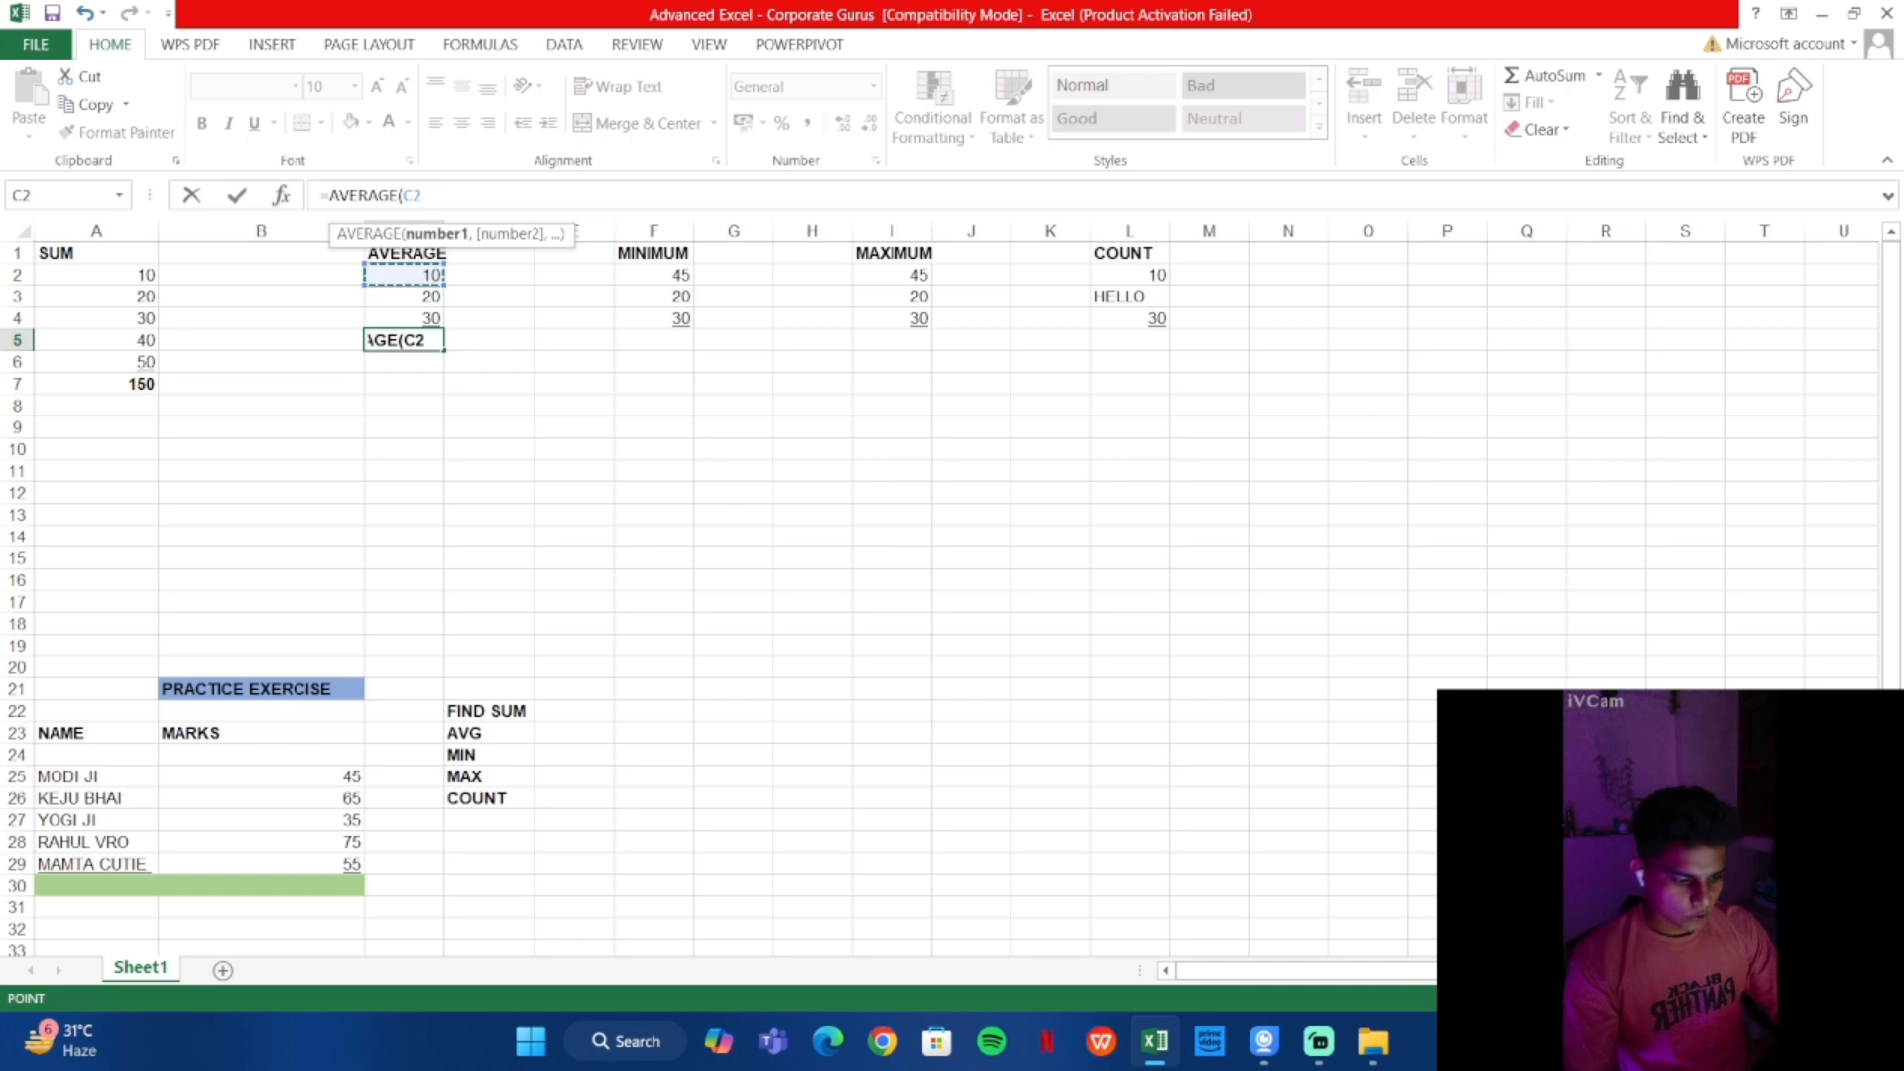
type("\"")
key("BackSpace")
type(":")
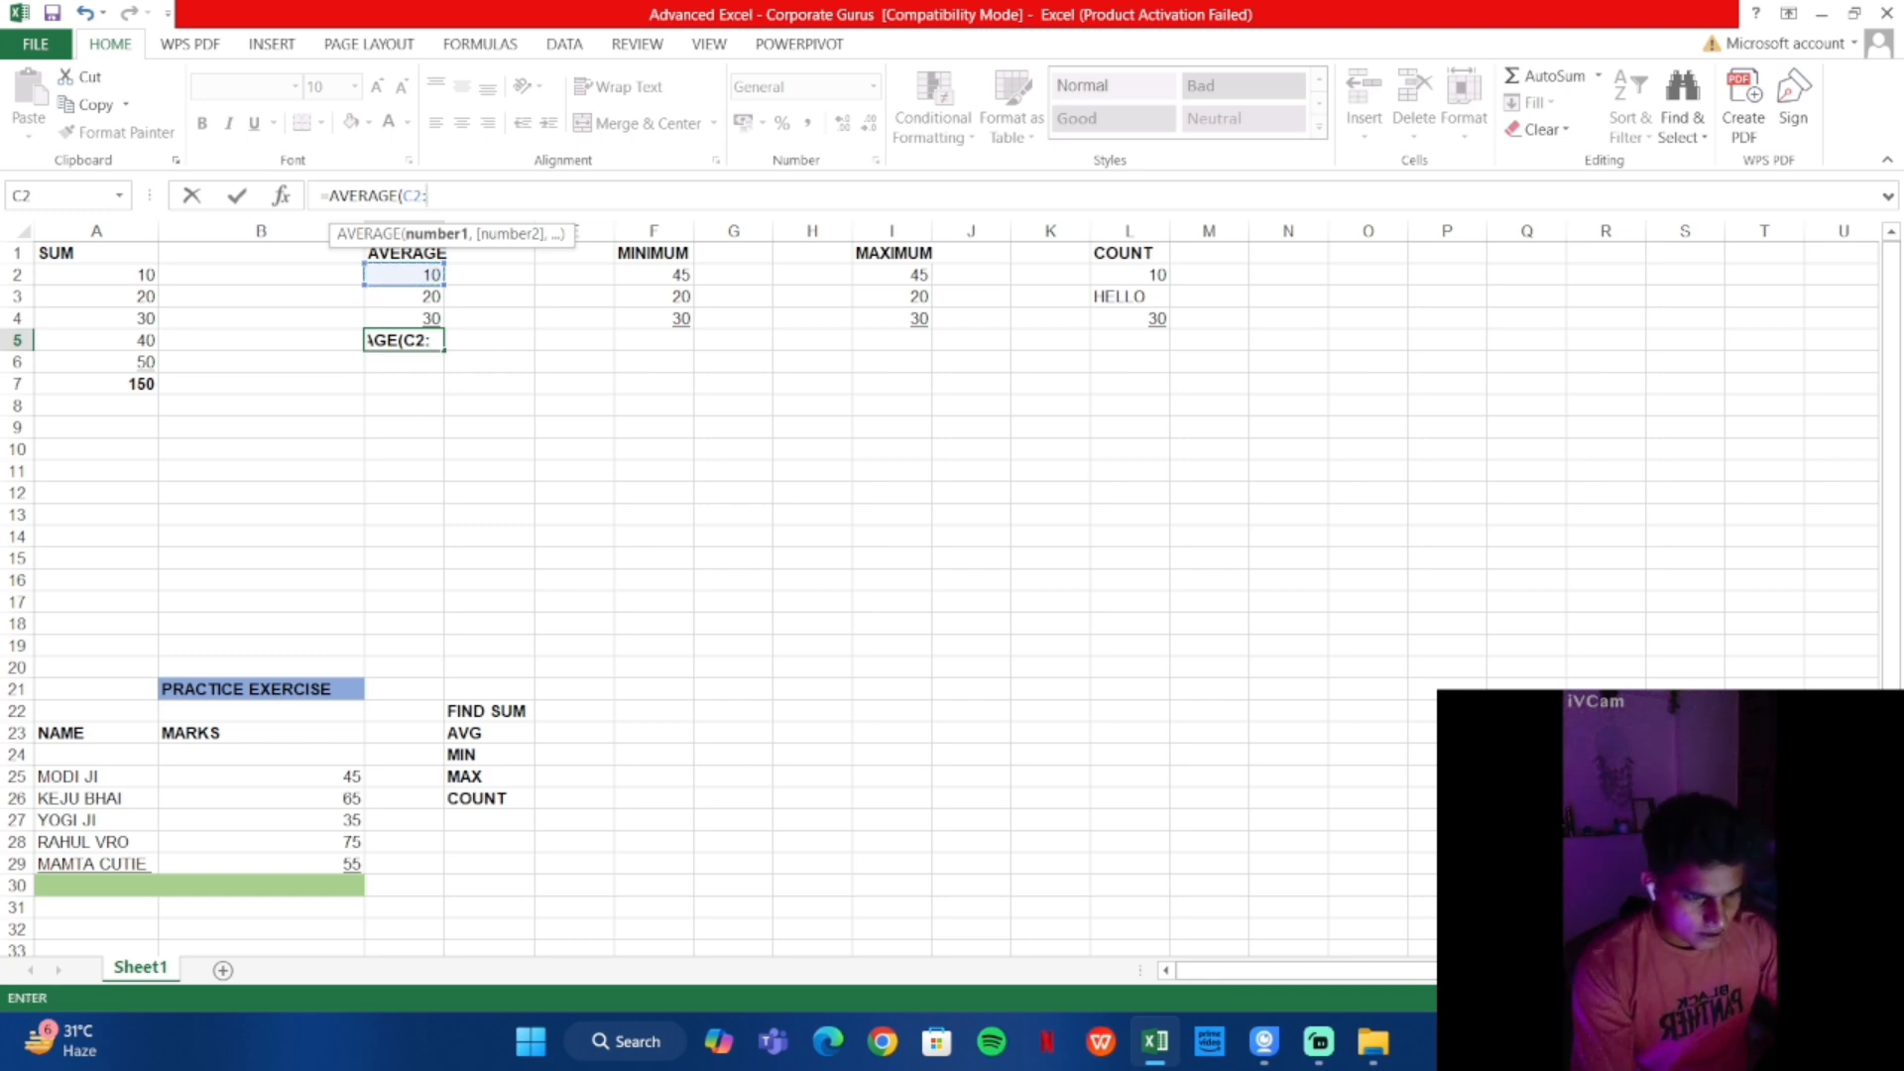
left_click(407, 319)
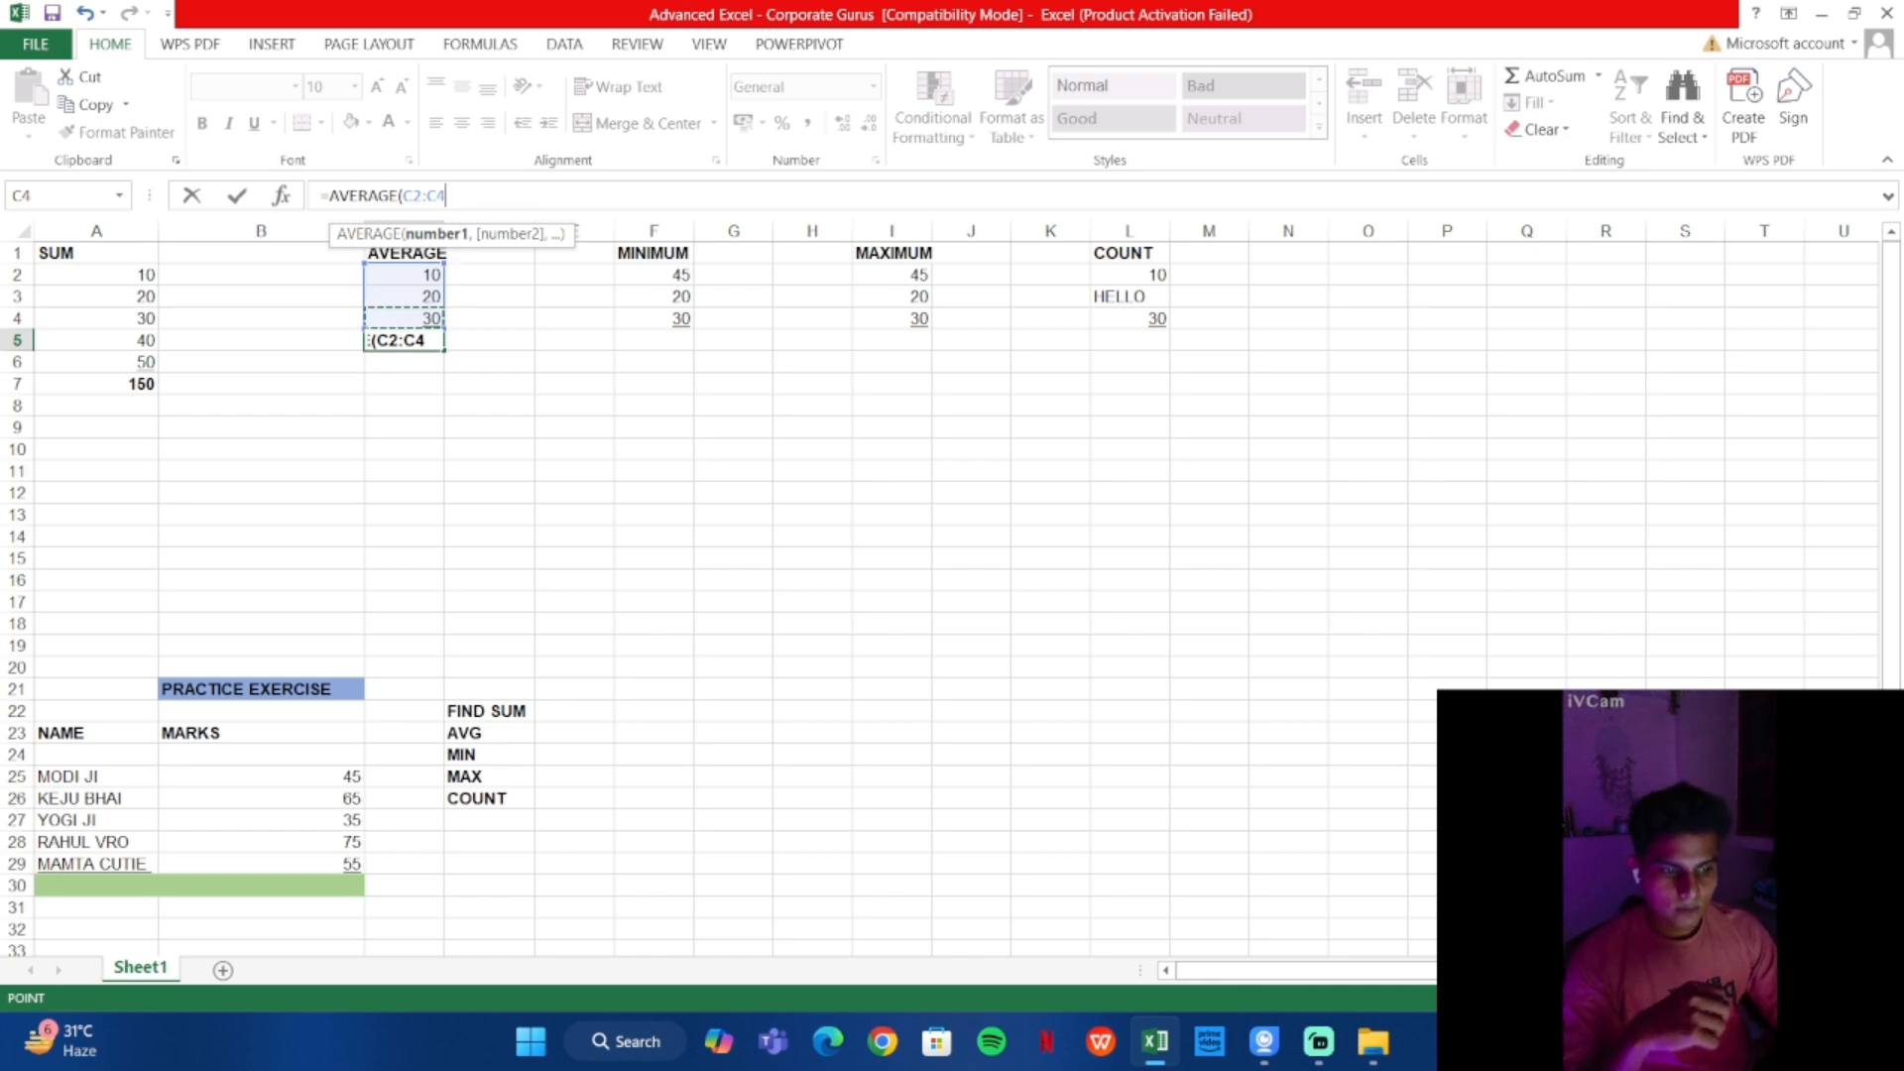
type("(")
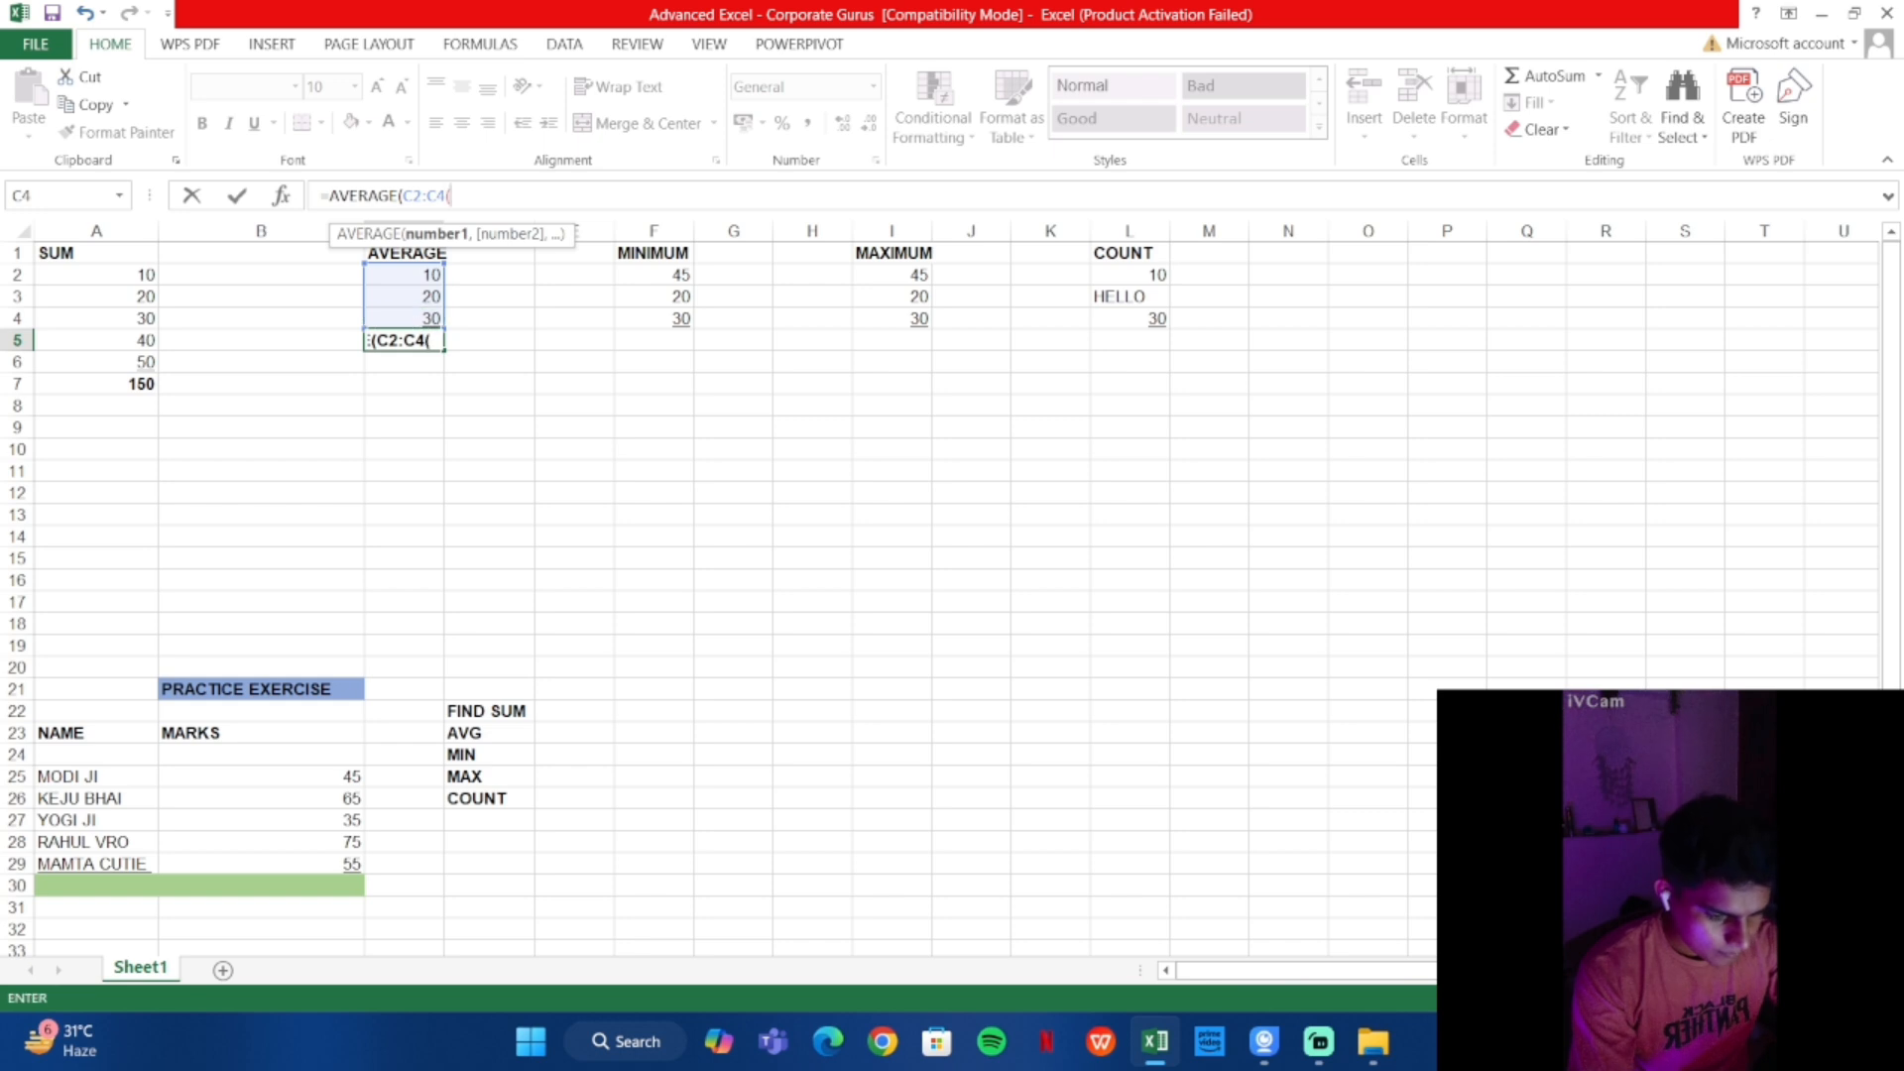
key("BackSpace")
type("_)")
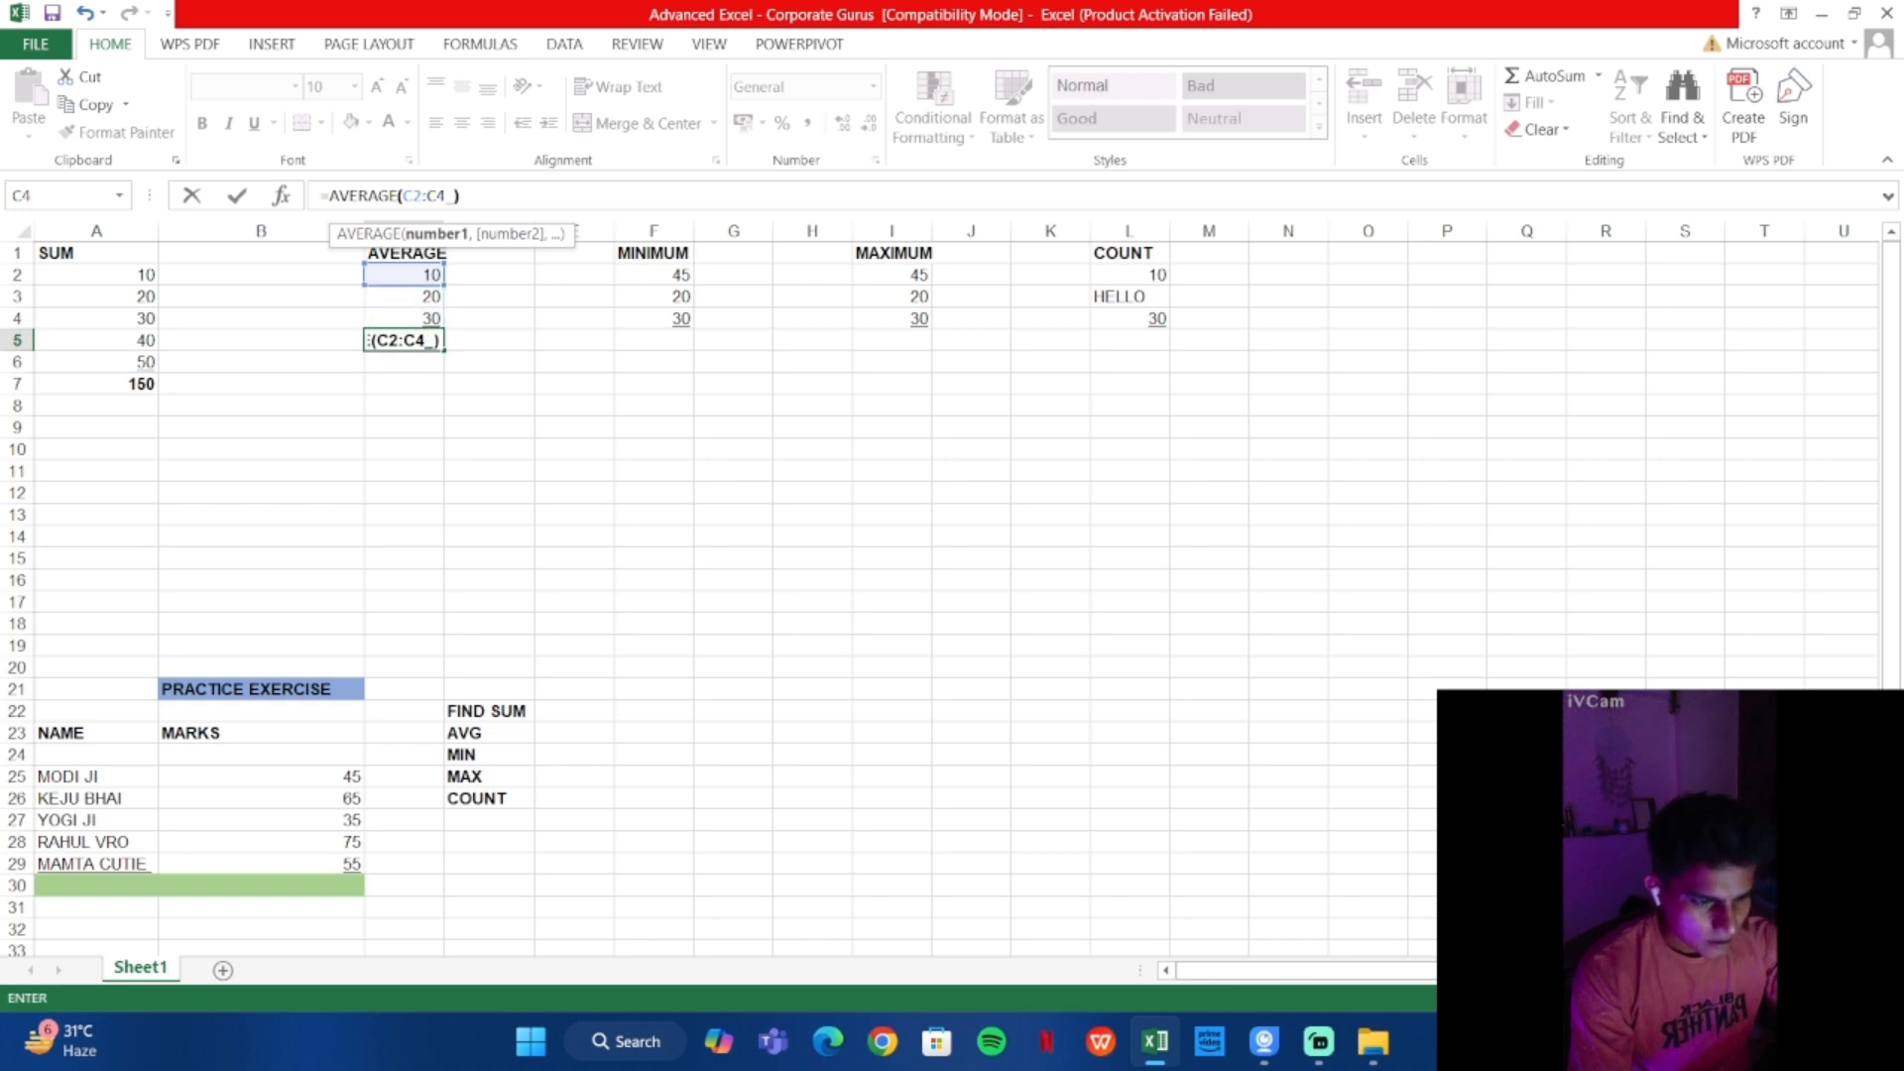
key("BackSpace")
key("BackSpace")
type(")")
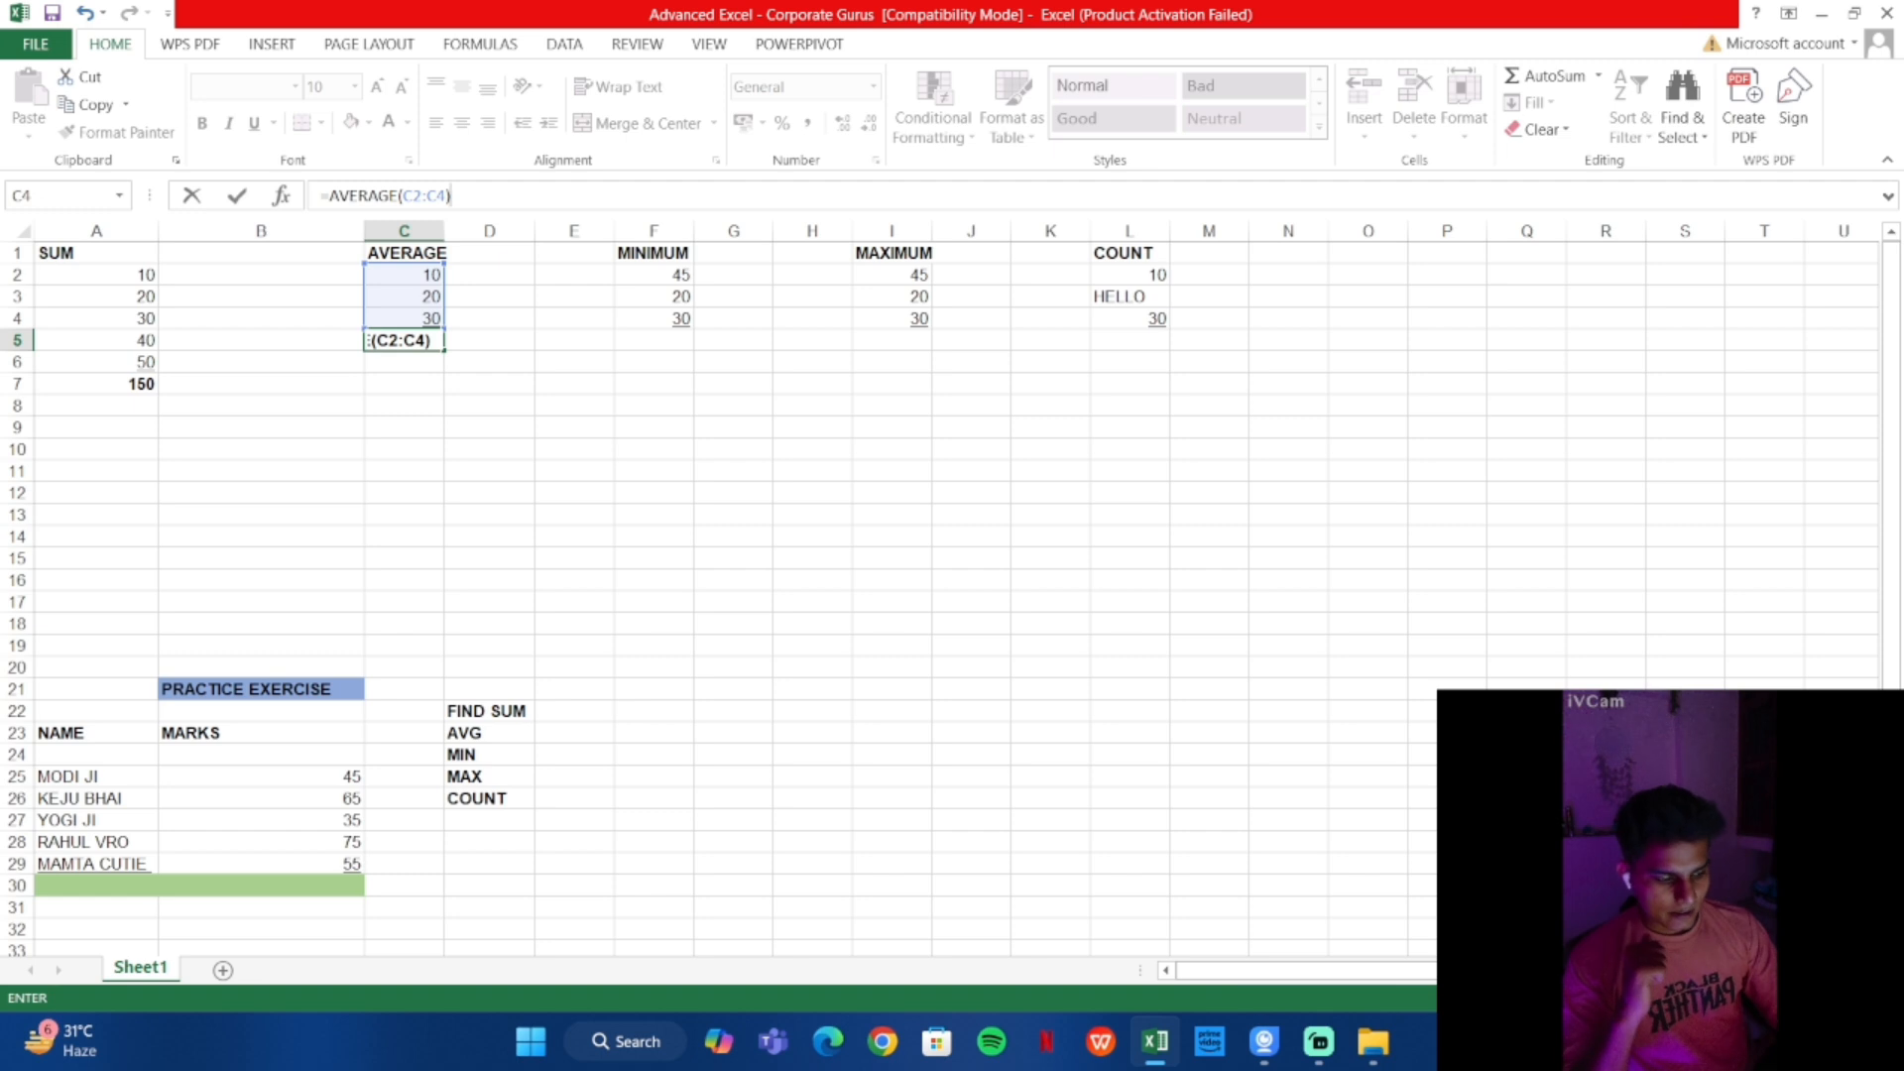
key("Return")
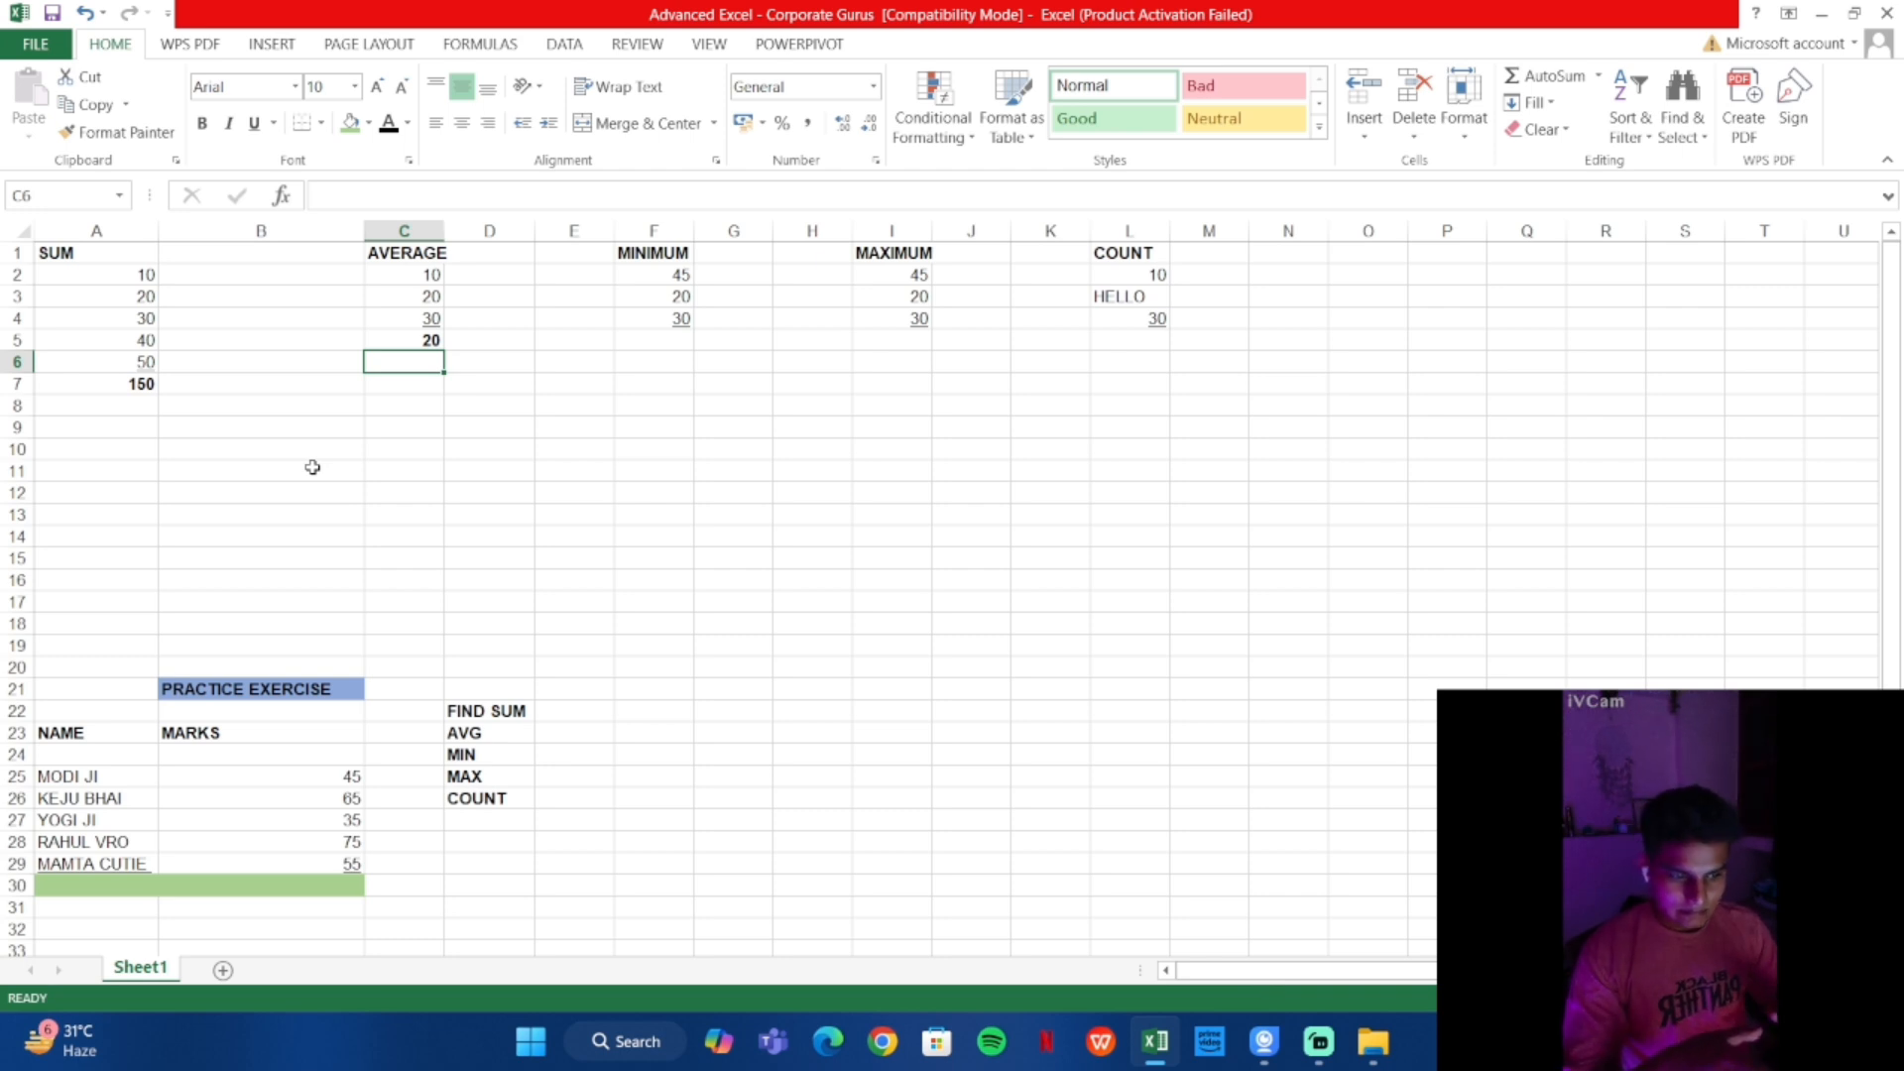
Enter the formula =MIN(F2:F4) in cell F5 below the numbers in the MINIMUM column
left_click(661, 347)
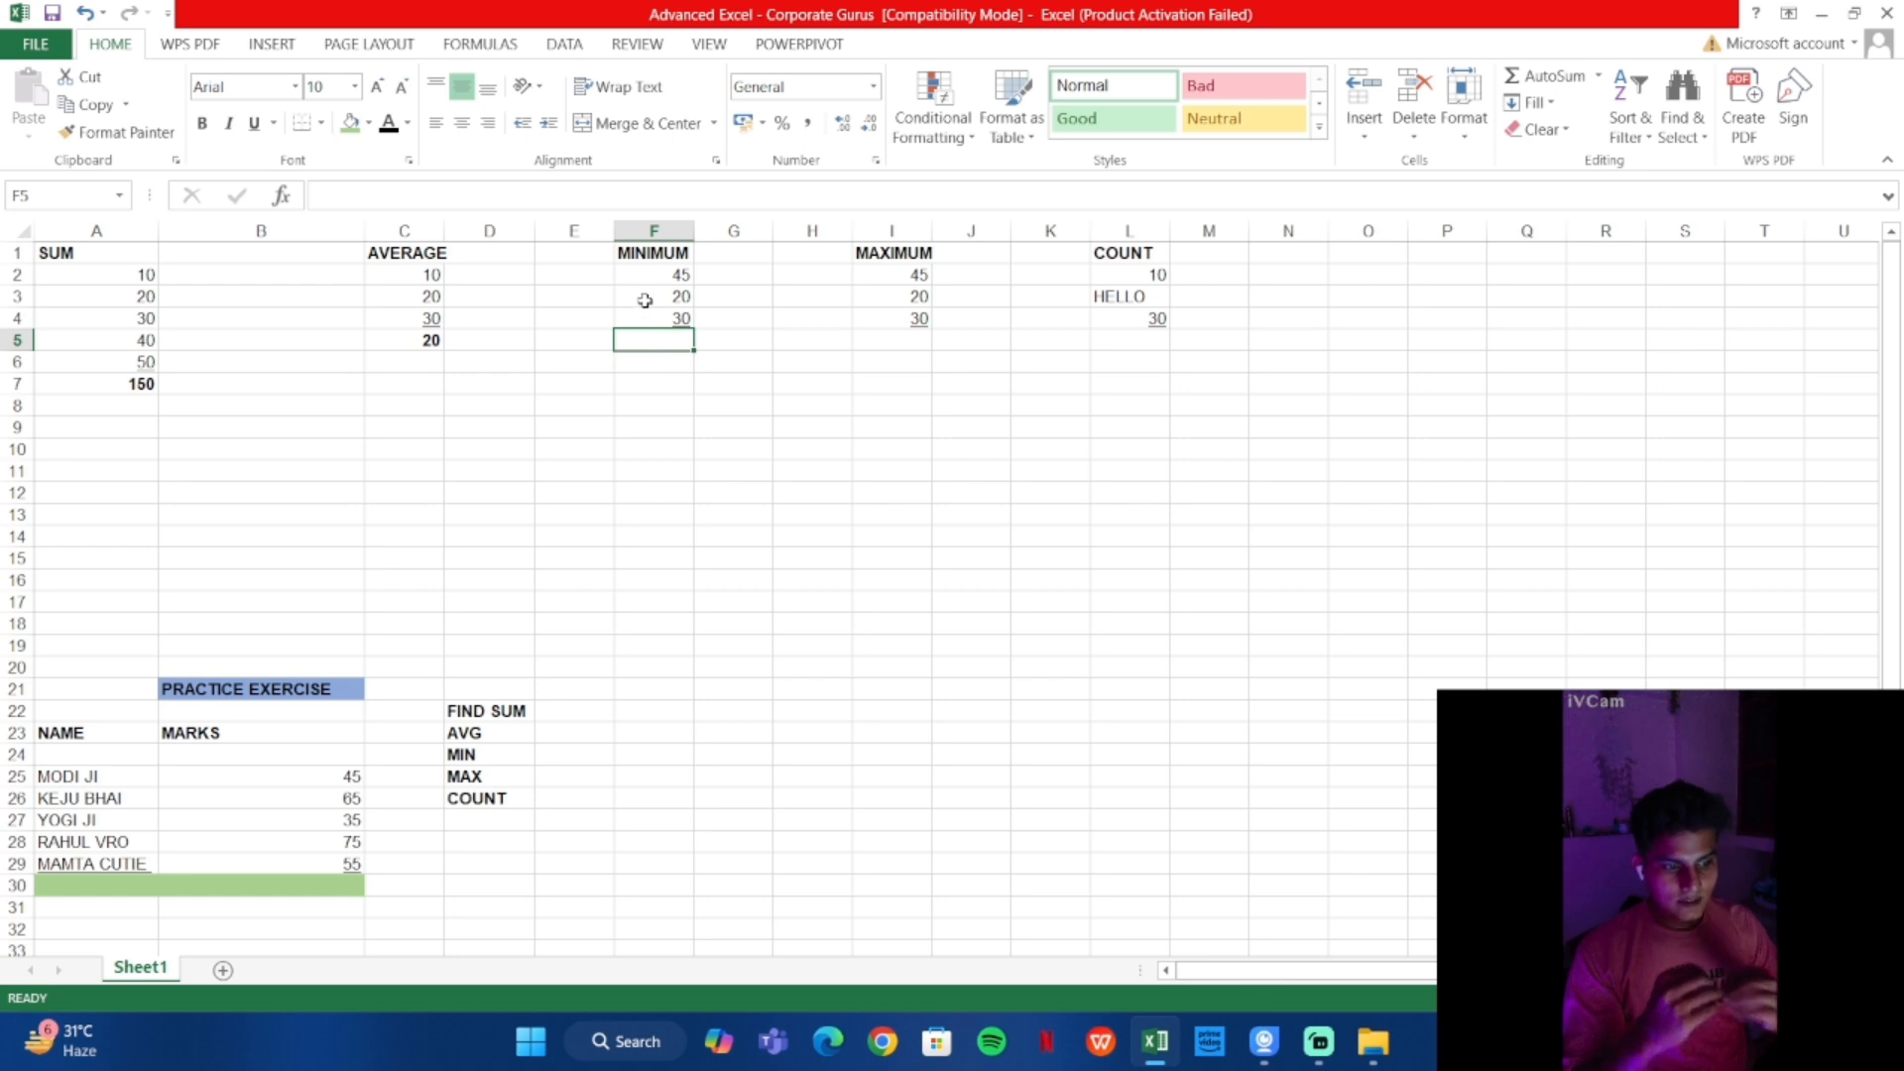
type("=")
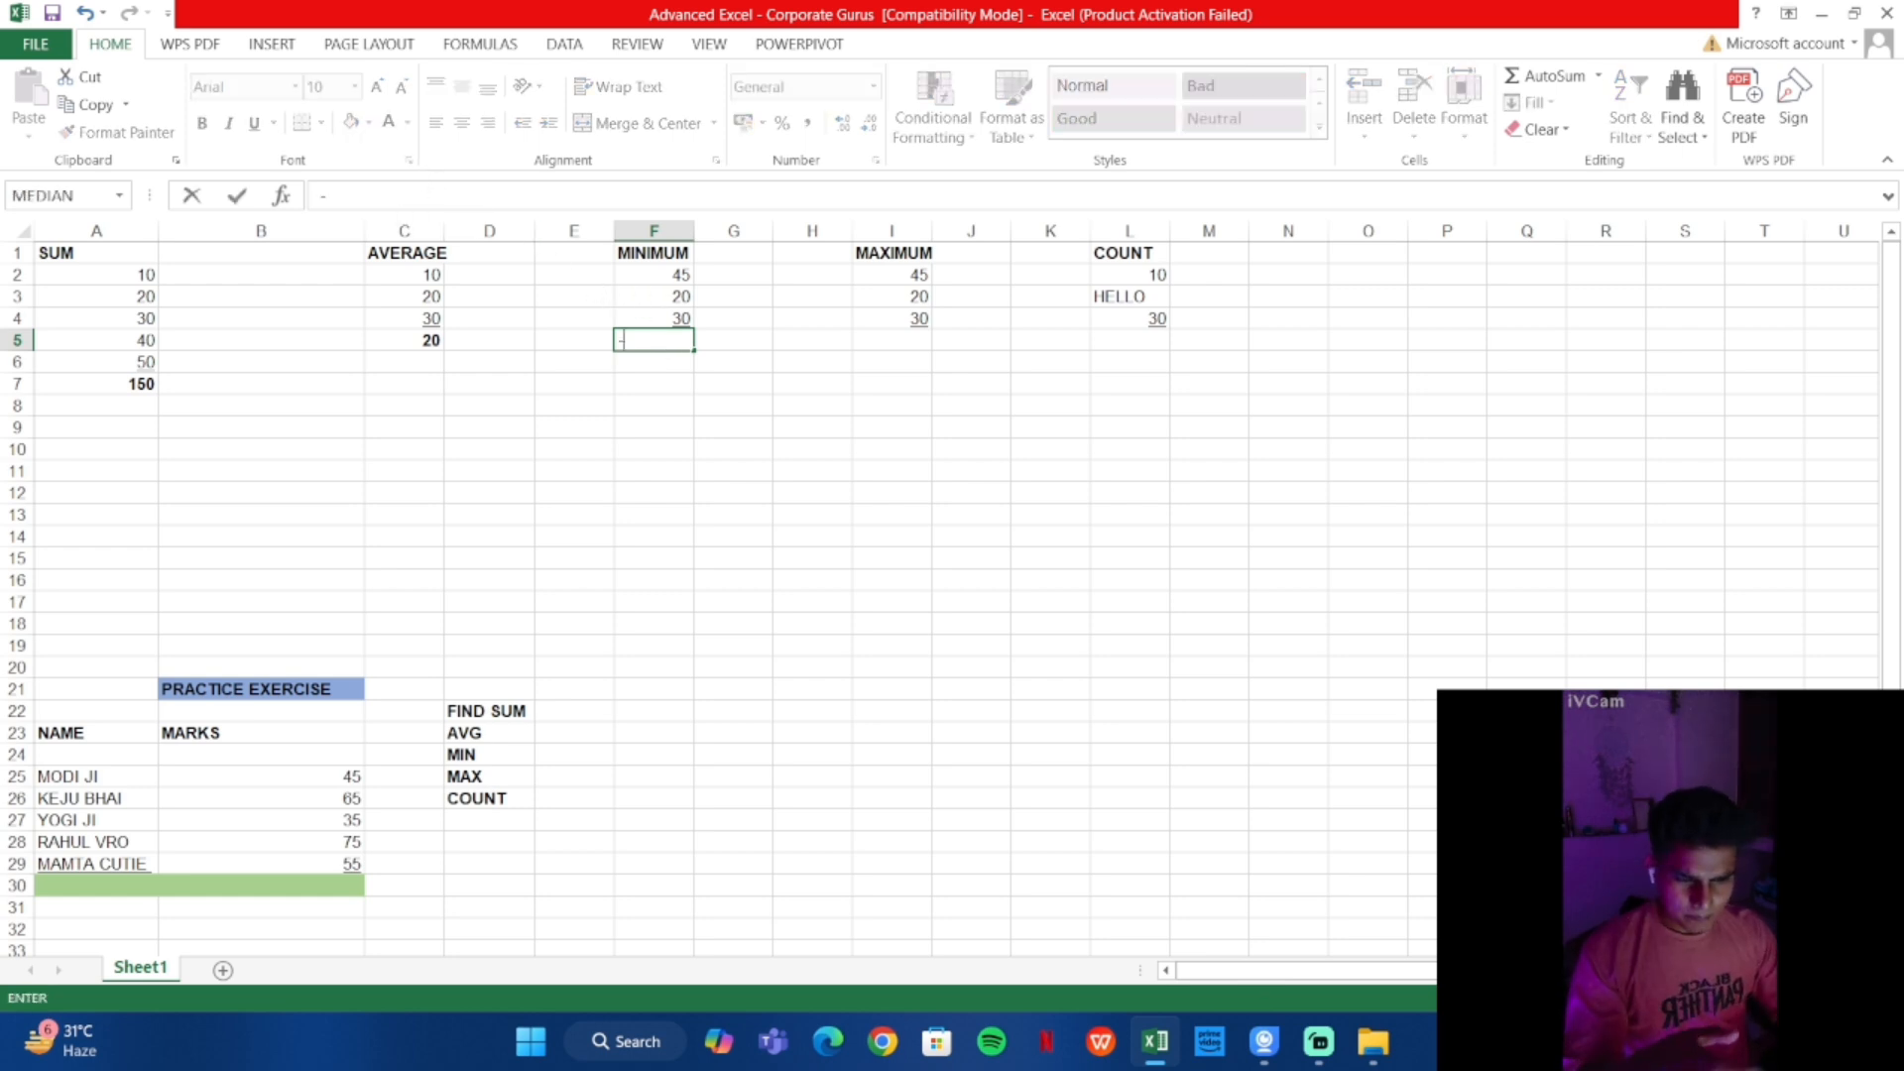
key("BackSpace")
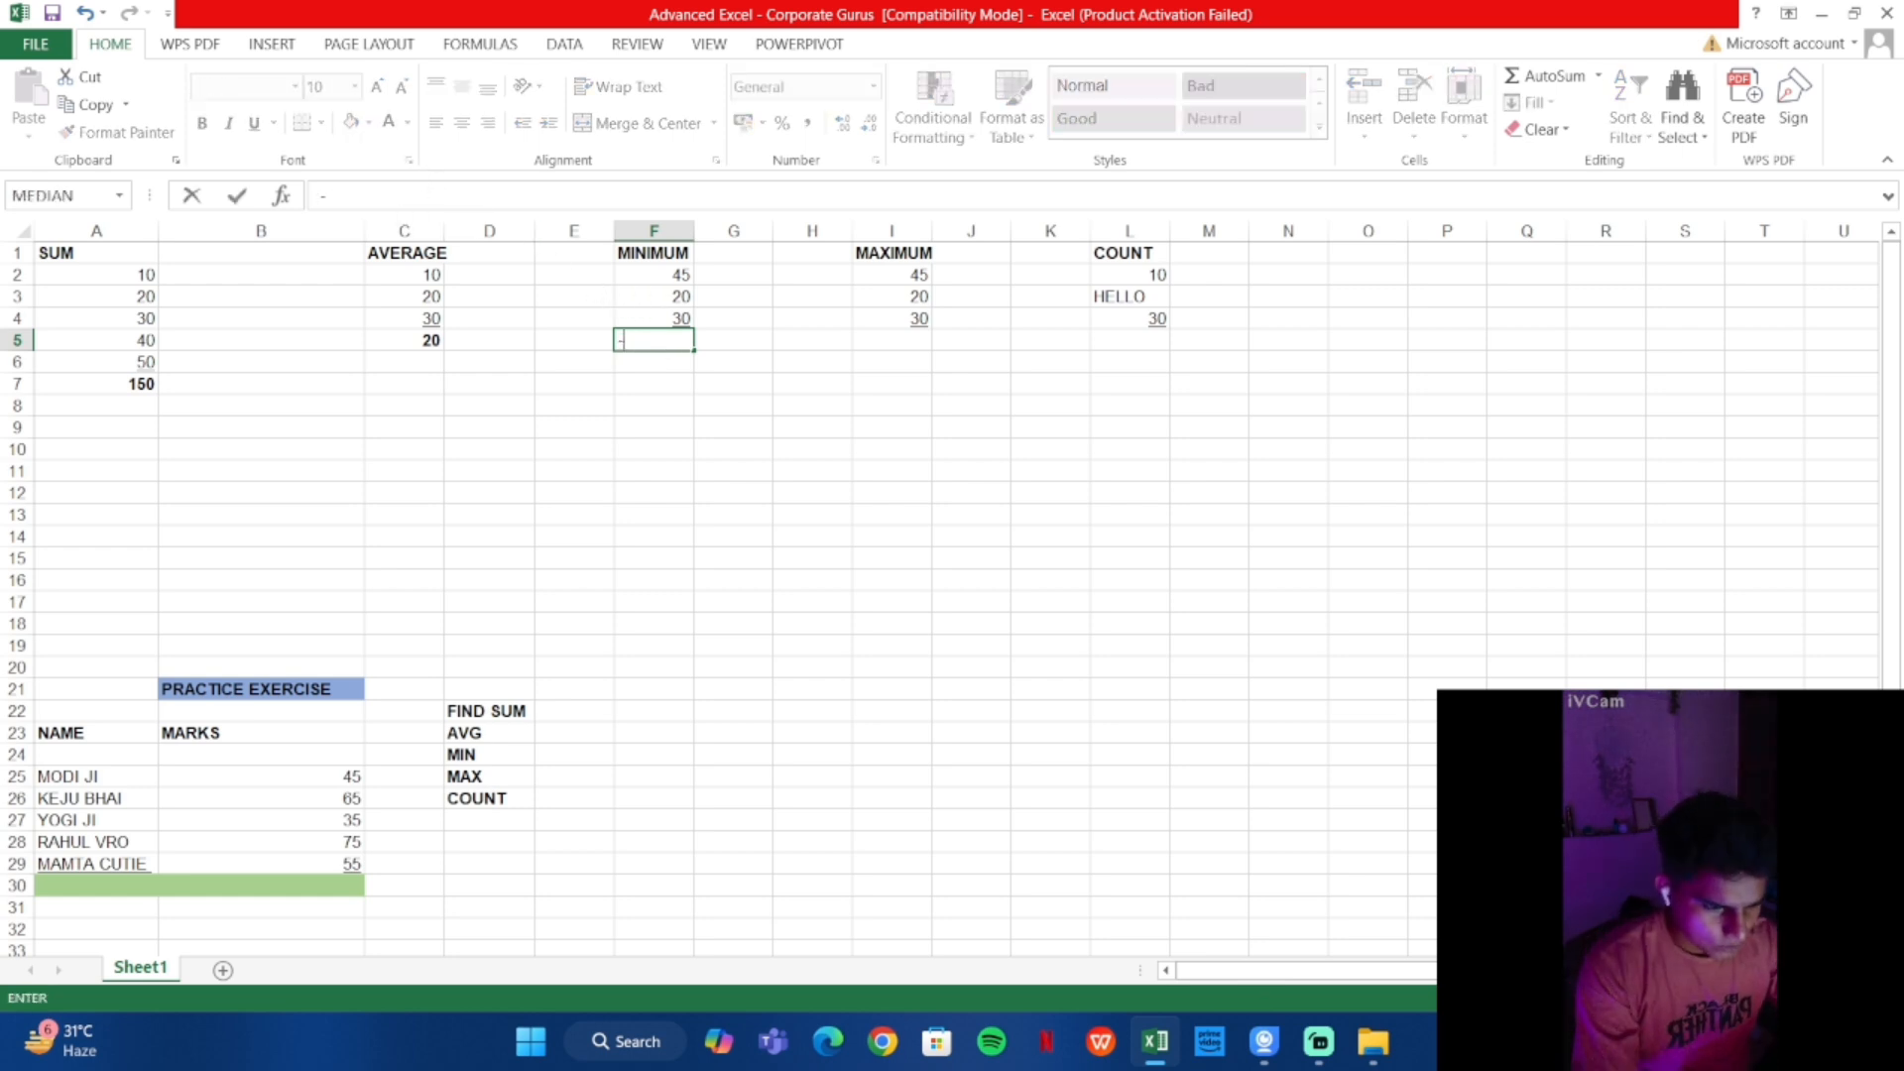
type("=")
key("BackSpace")
type("=")
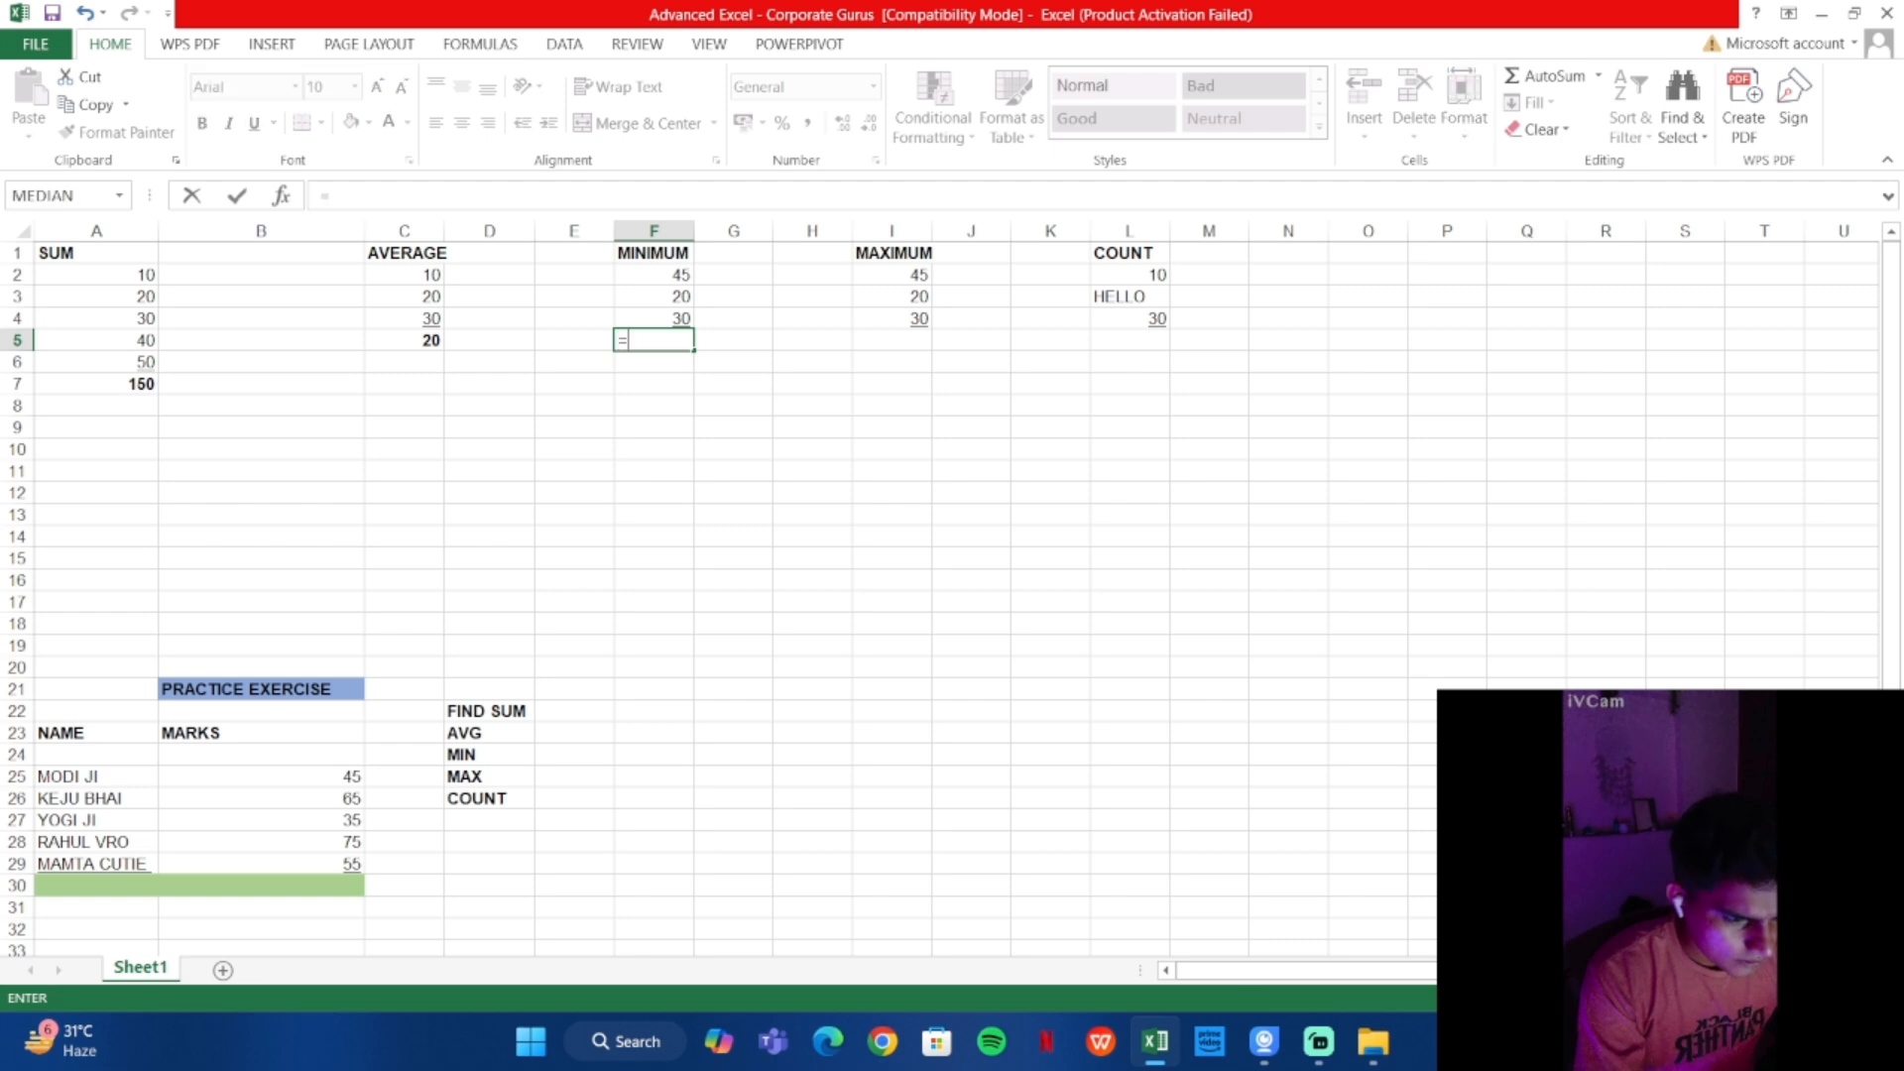
type(",O\\")
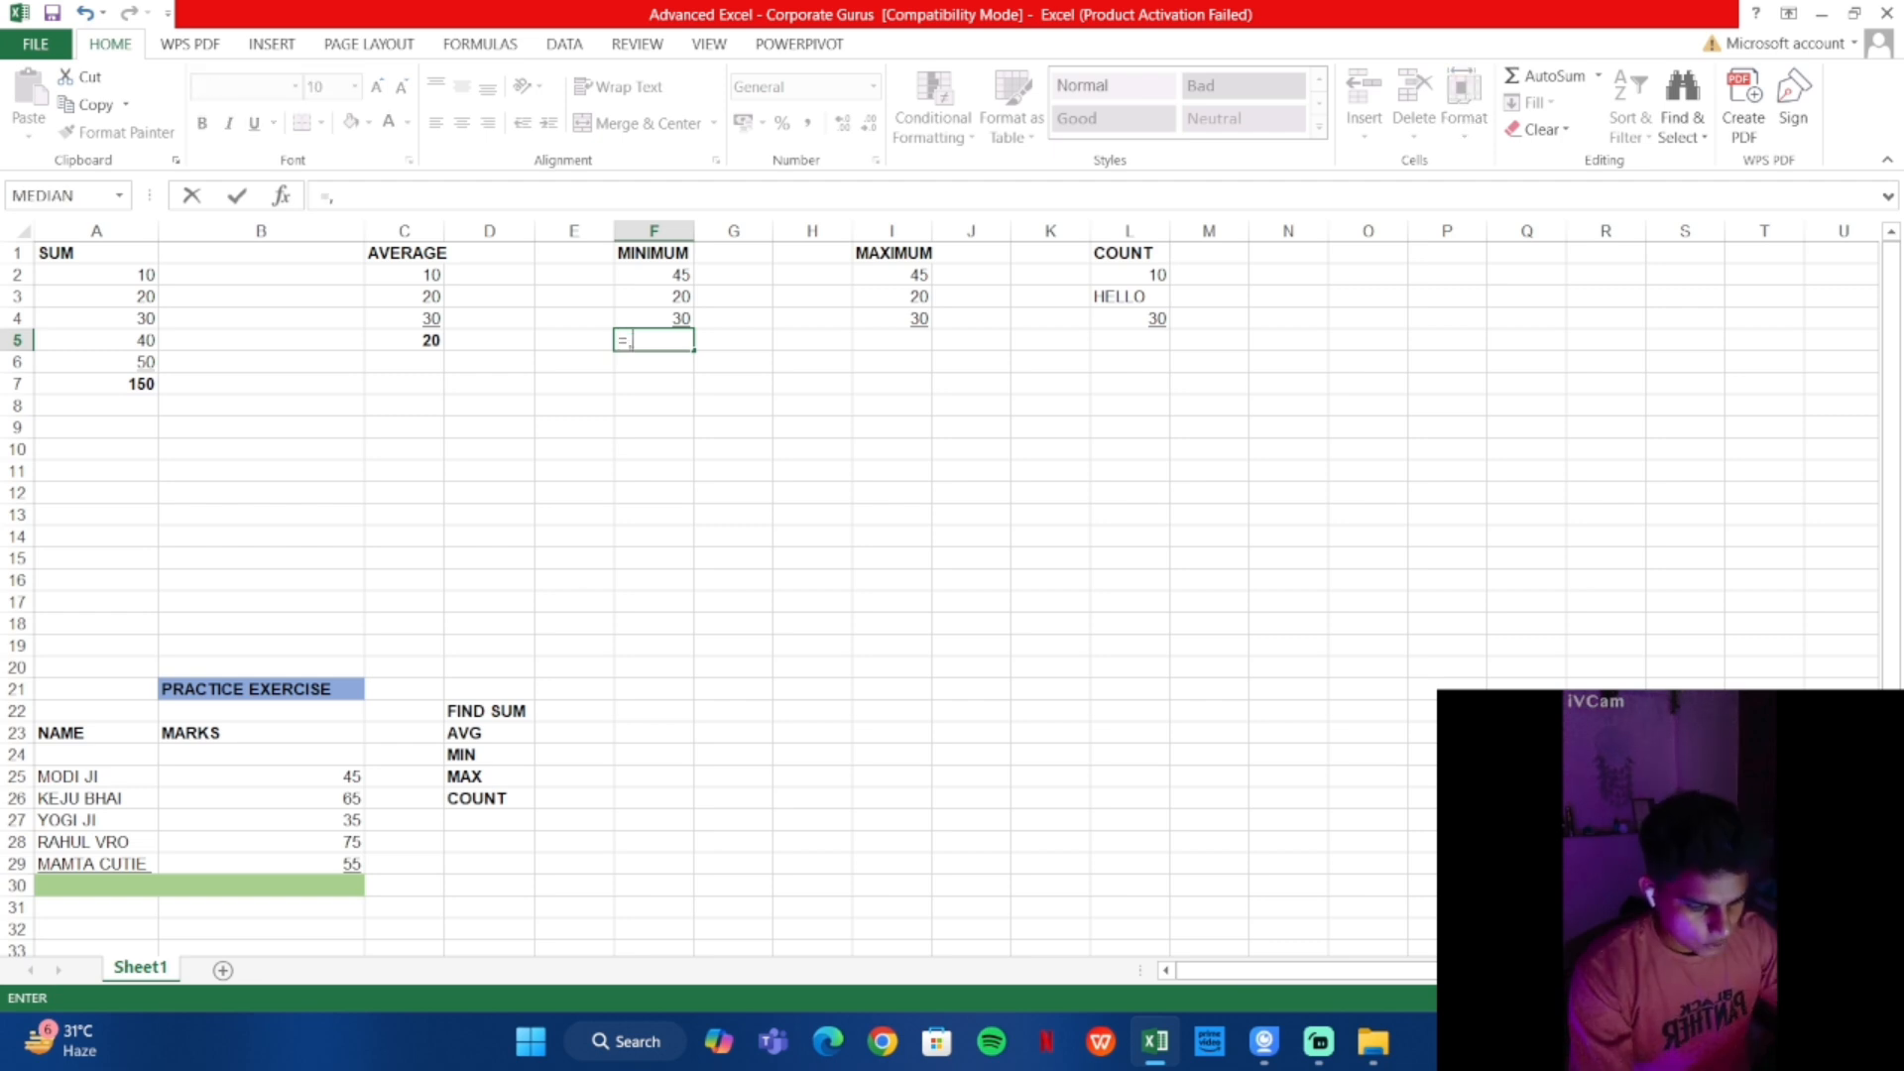
key("BackSpace")
key("BackSpace")
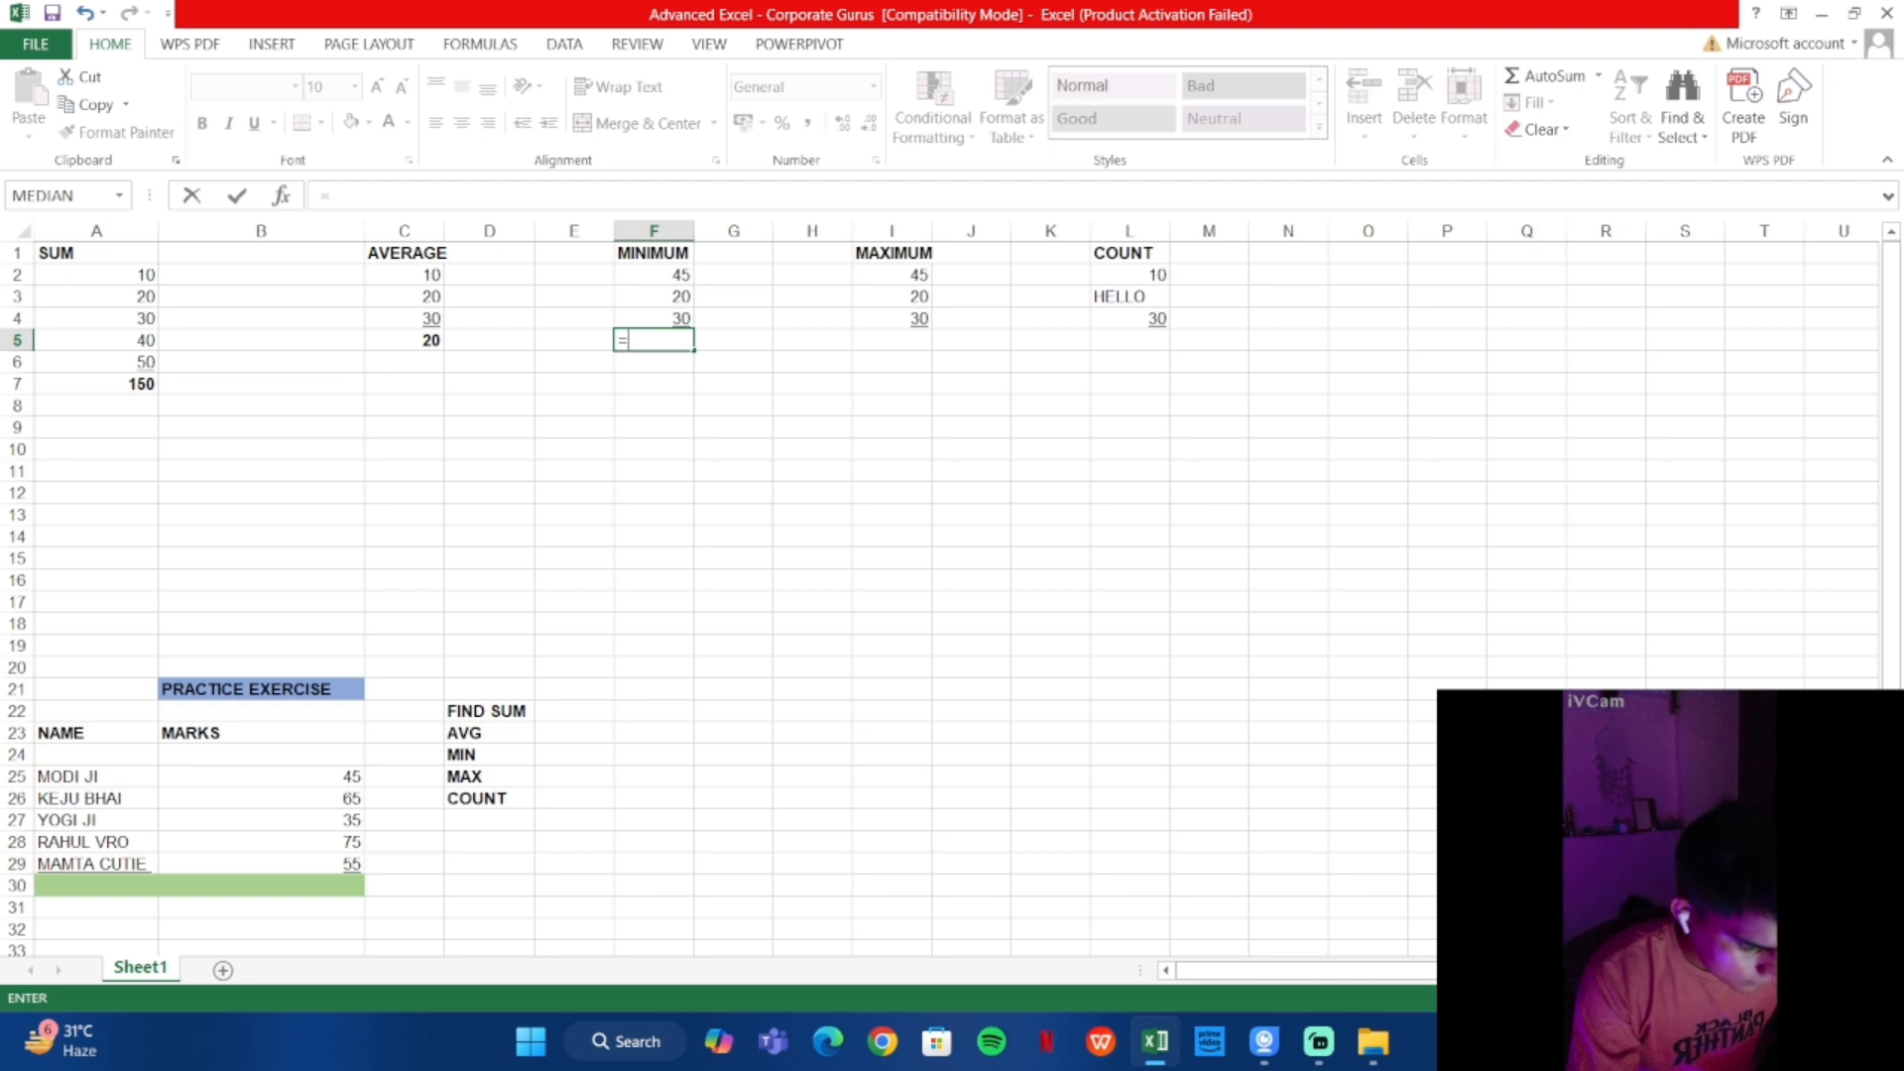
type("MIN")
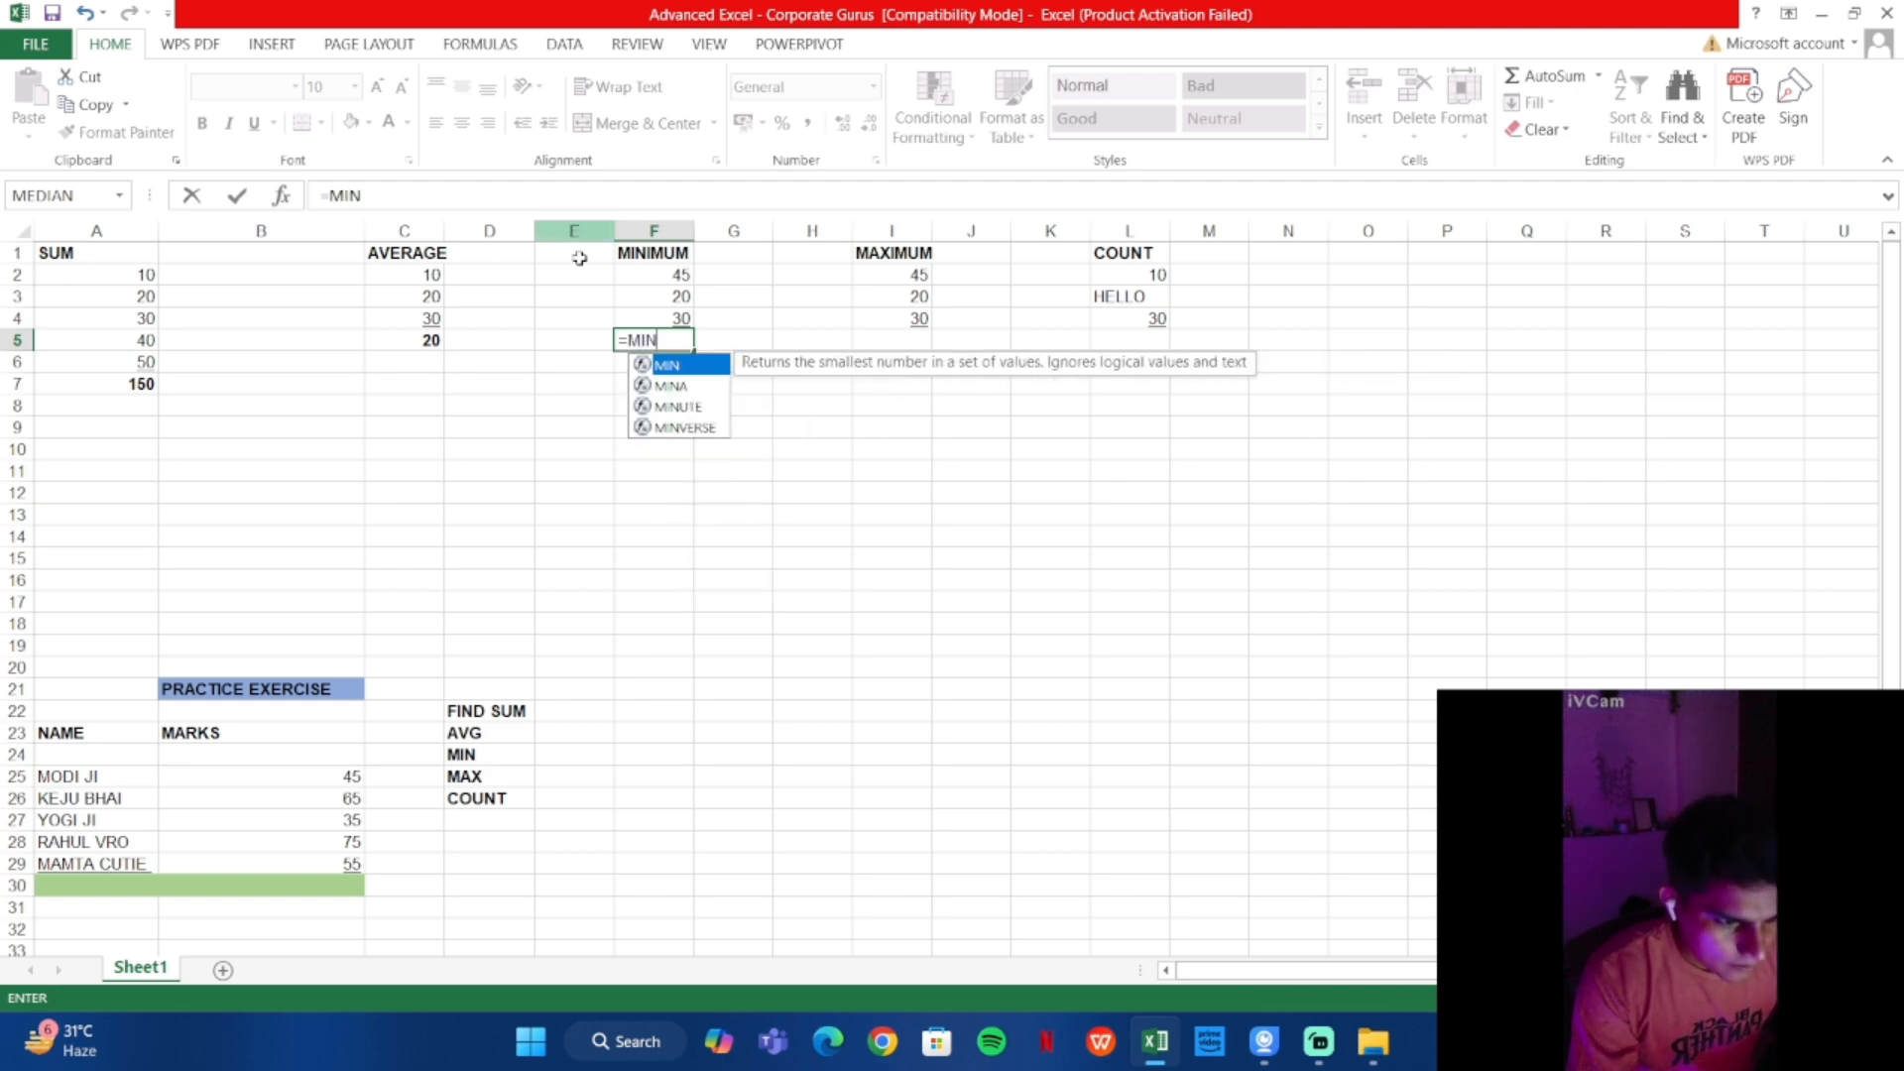
double_click(673, 367)
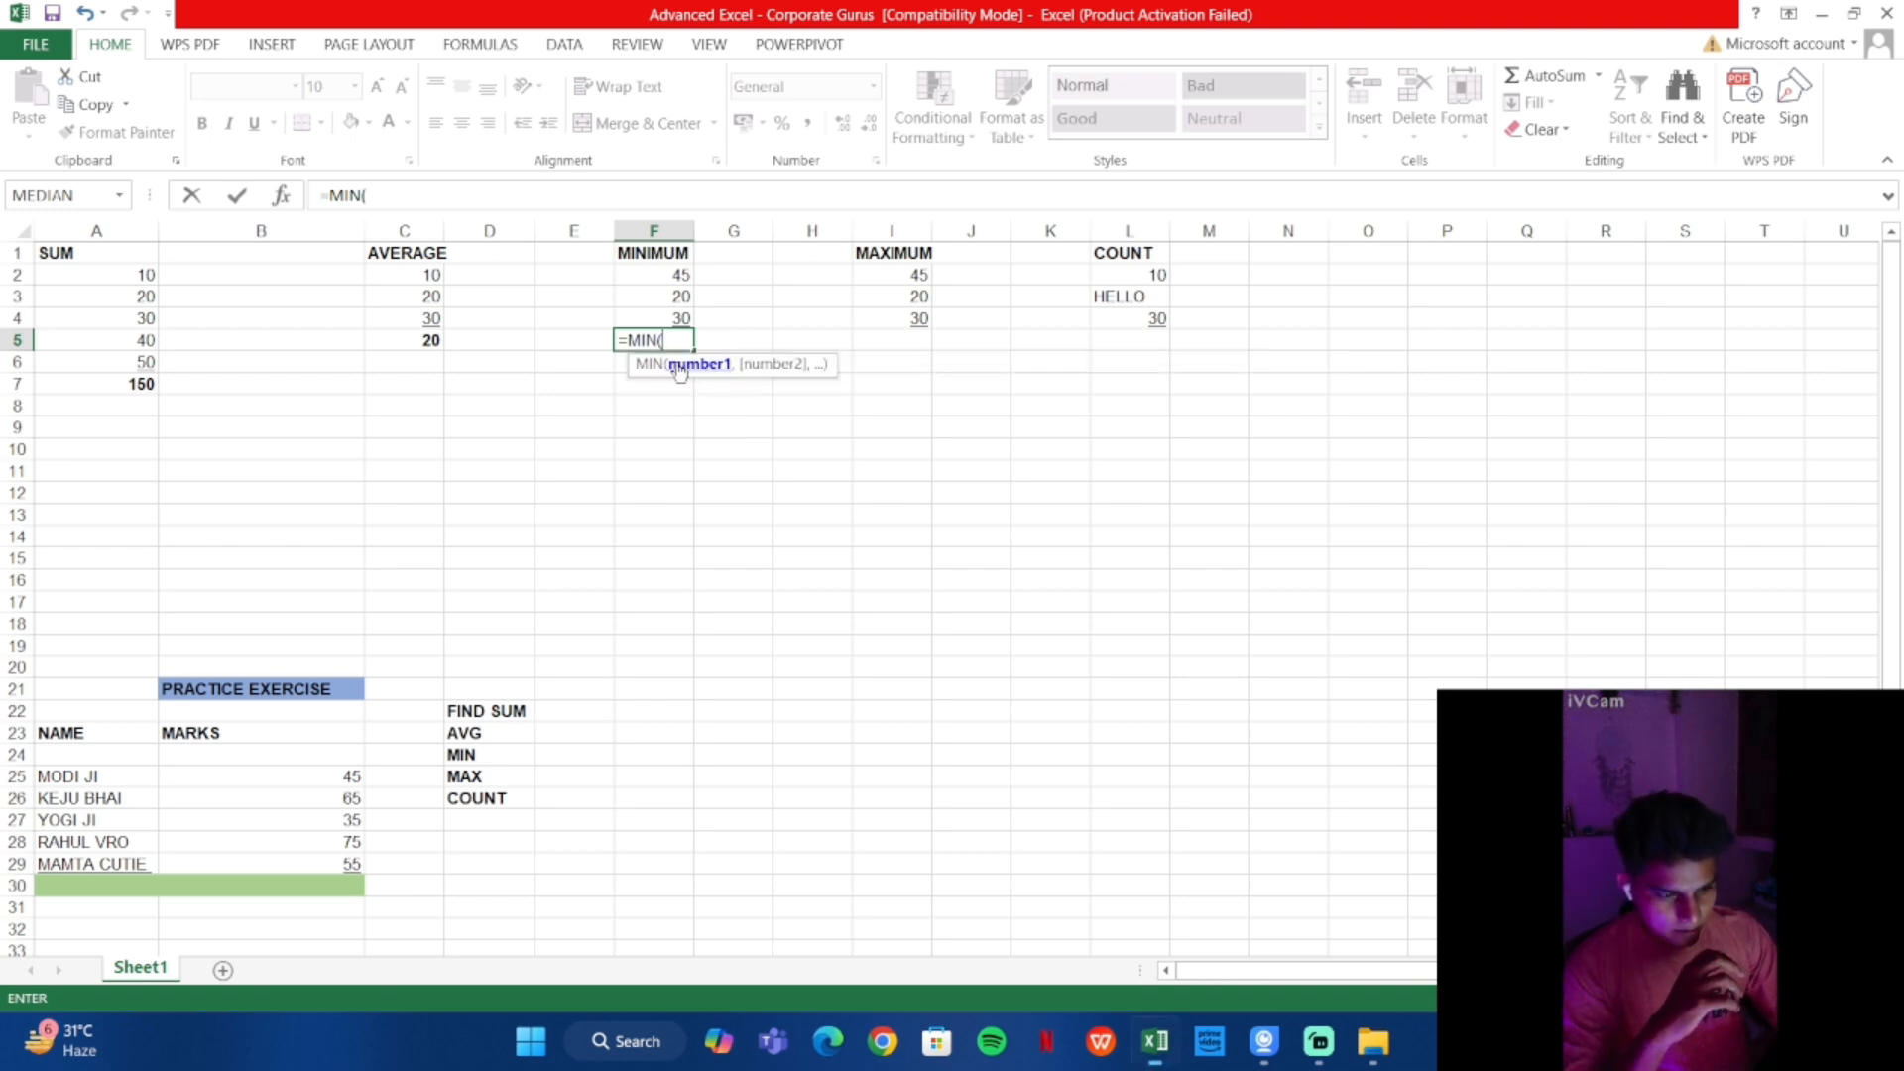
left_click(680, 273)
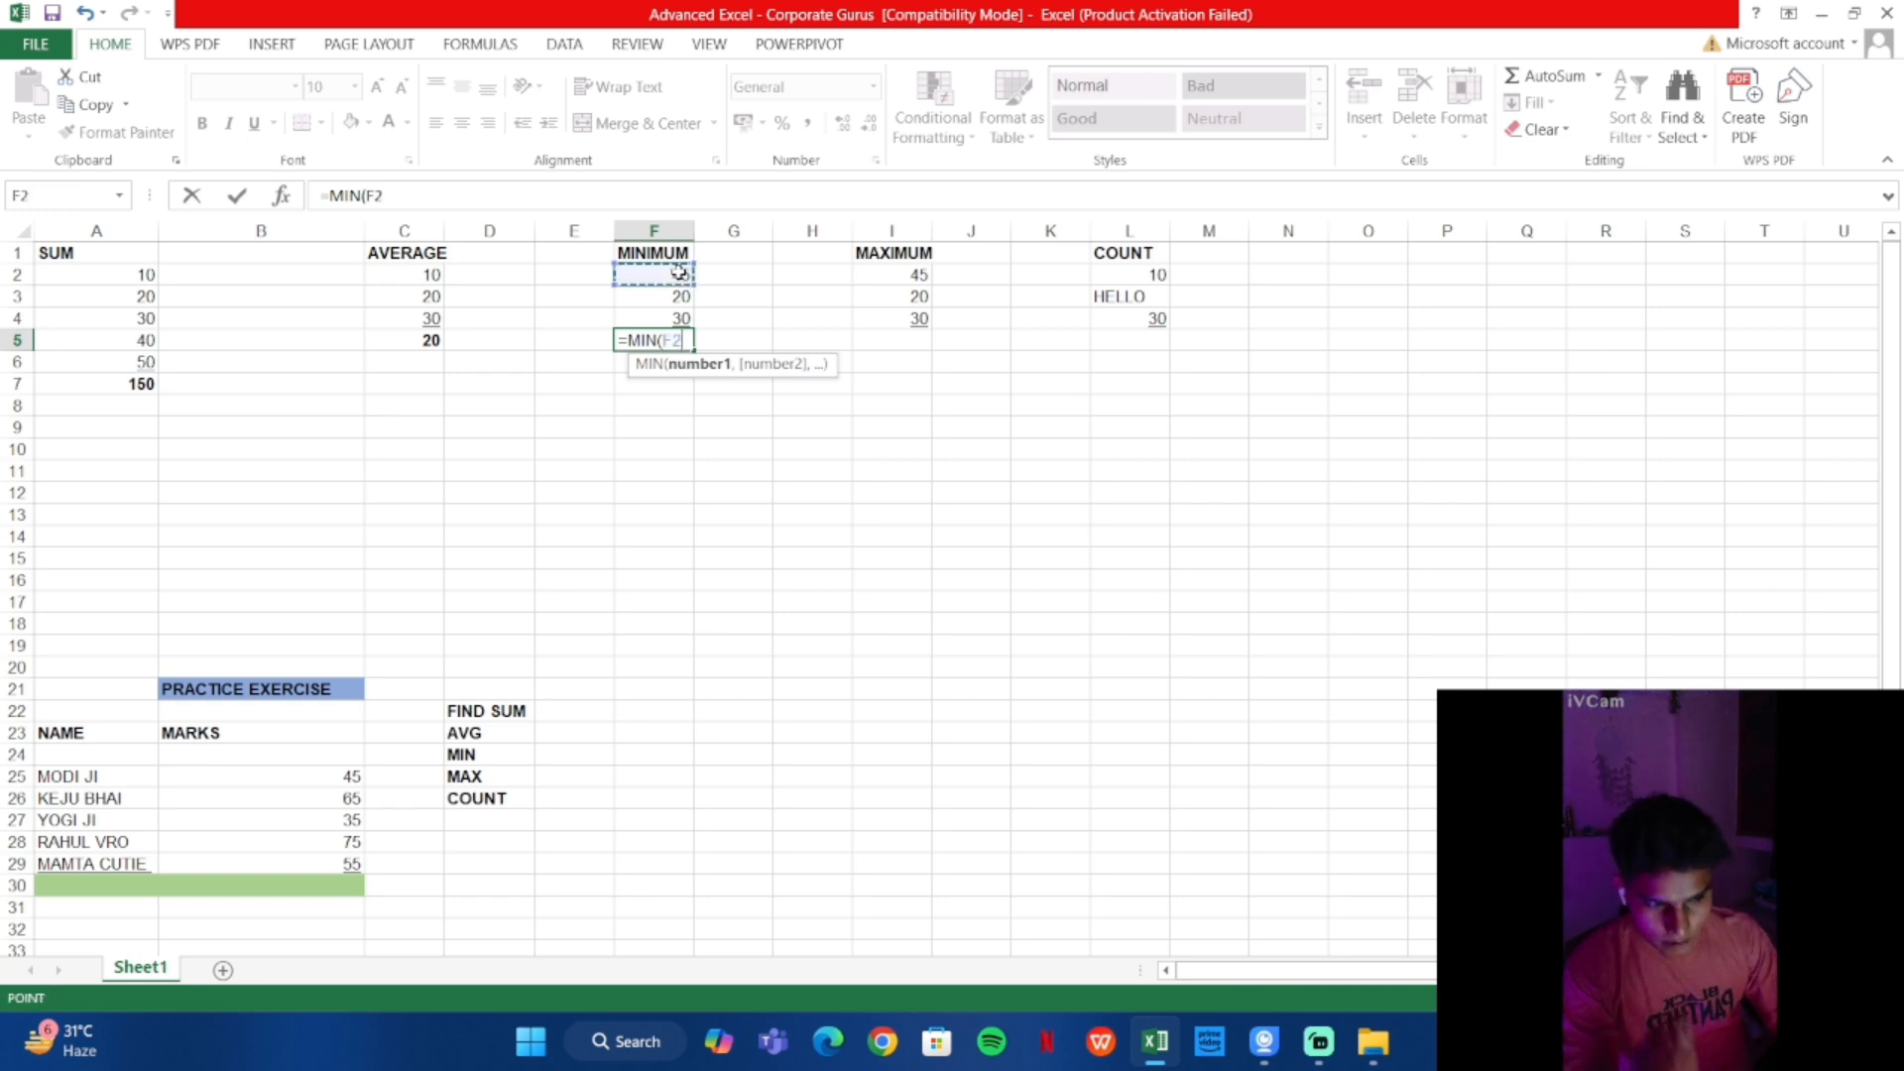
left_click(384, 196)
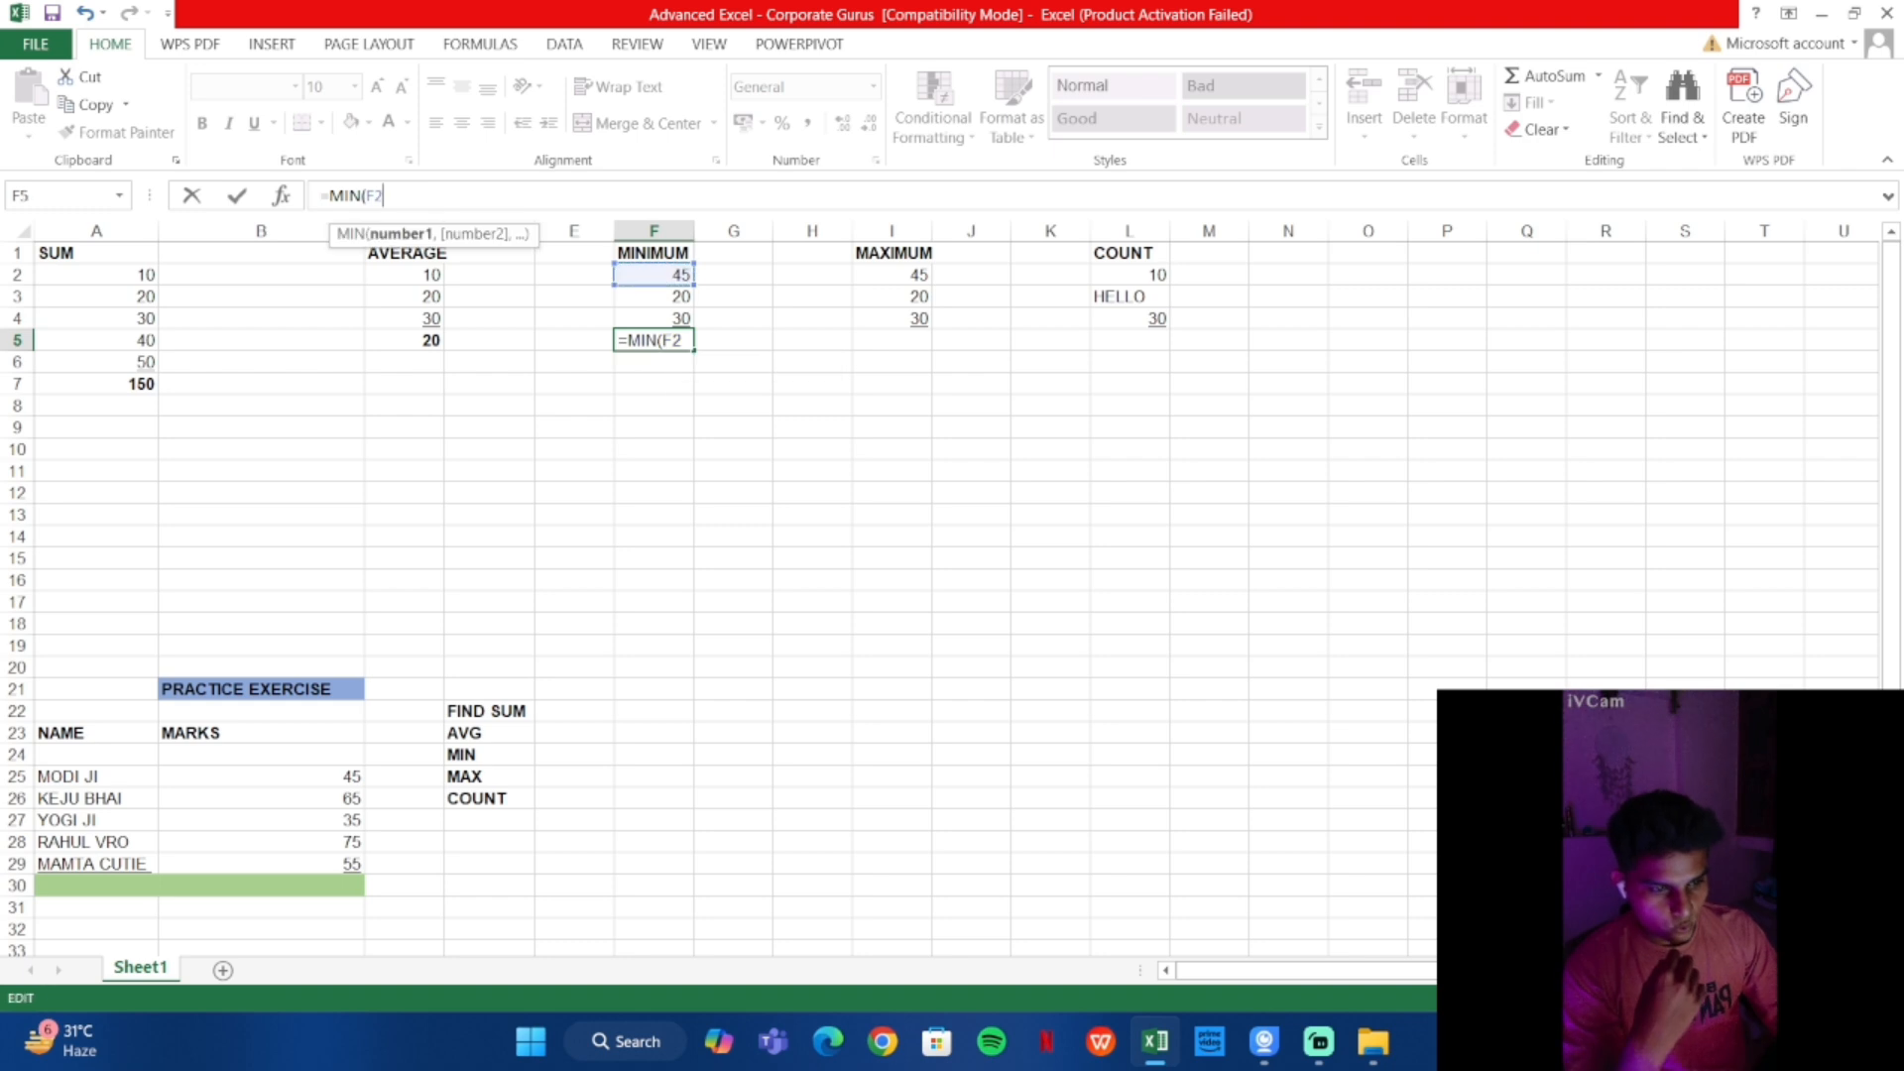
type(":")
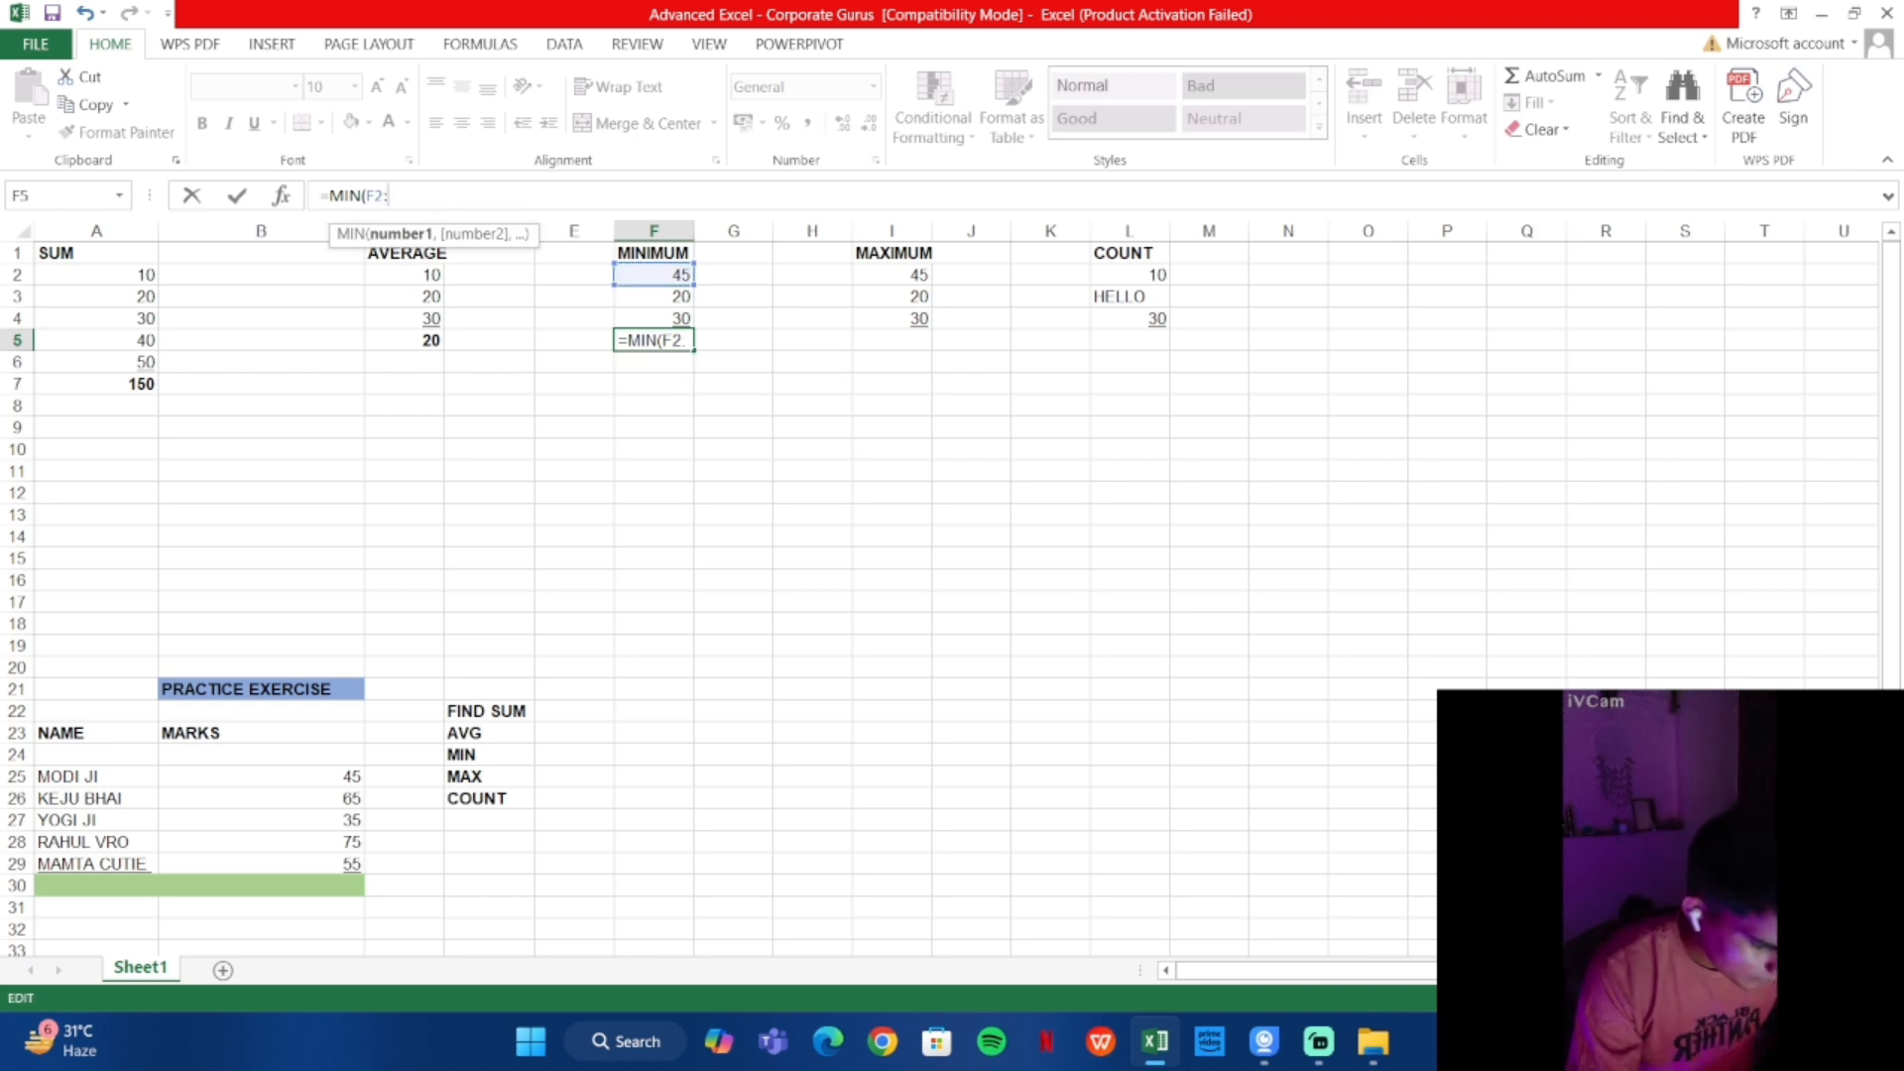
left_click(629, 311)
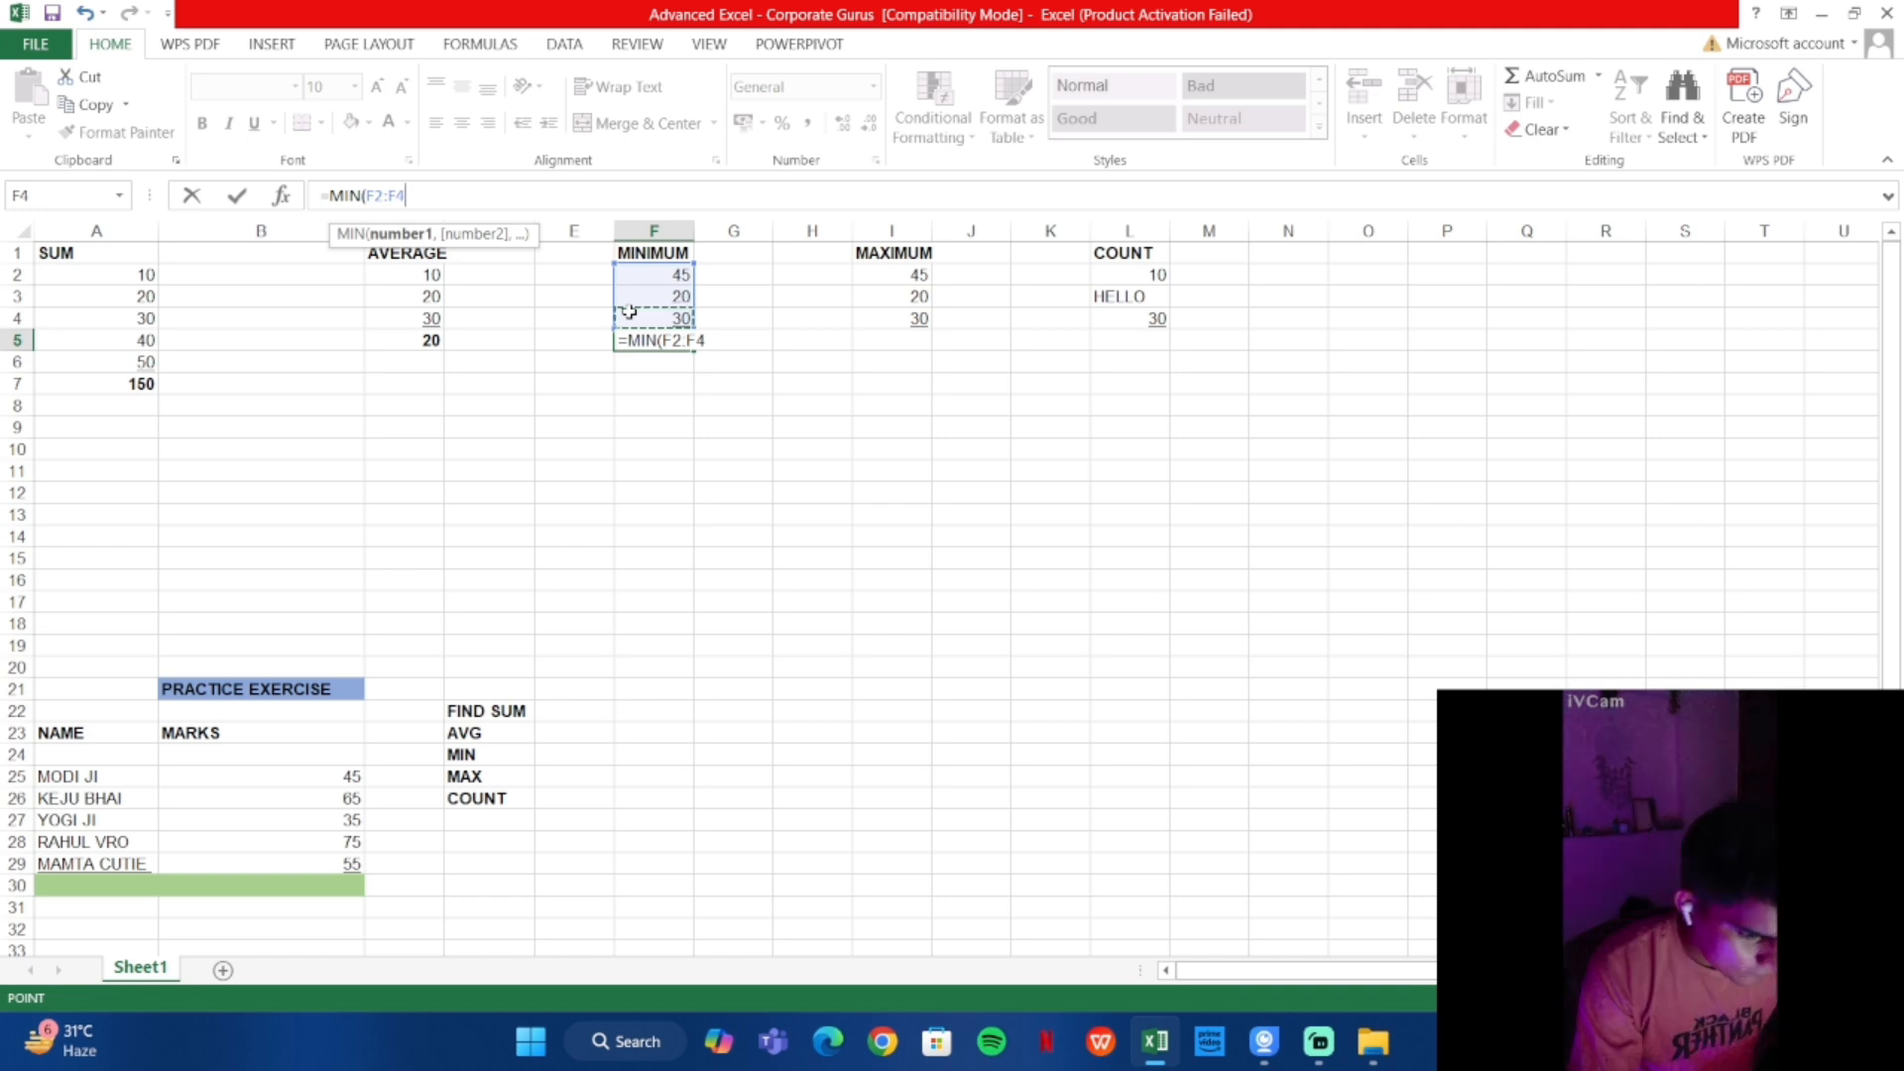
type(")")
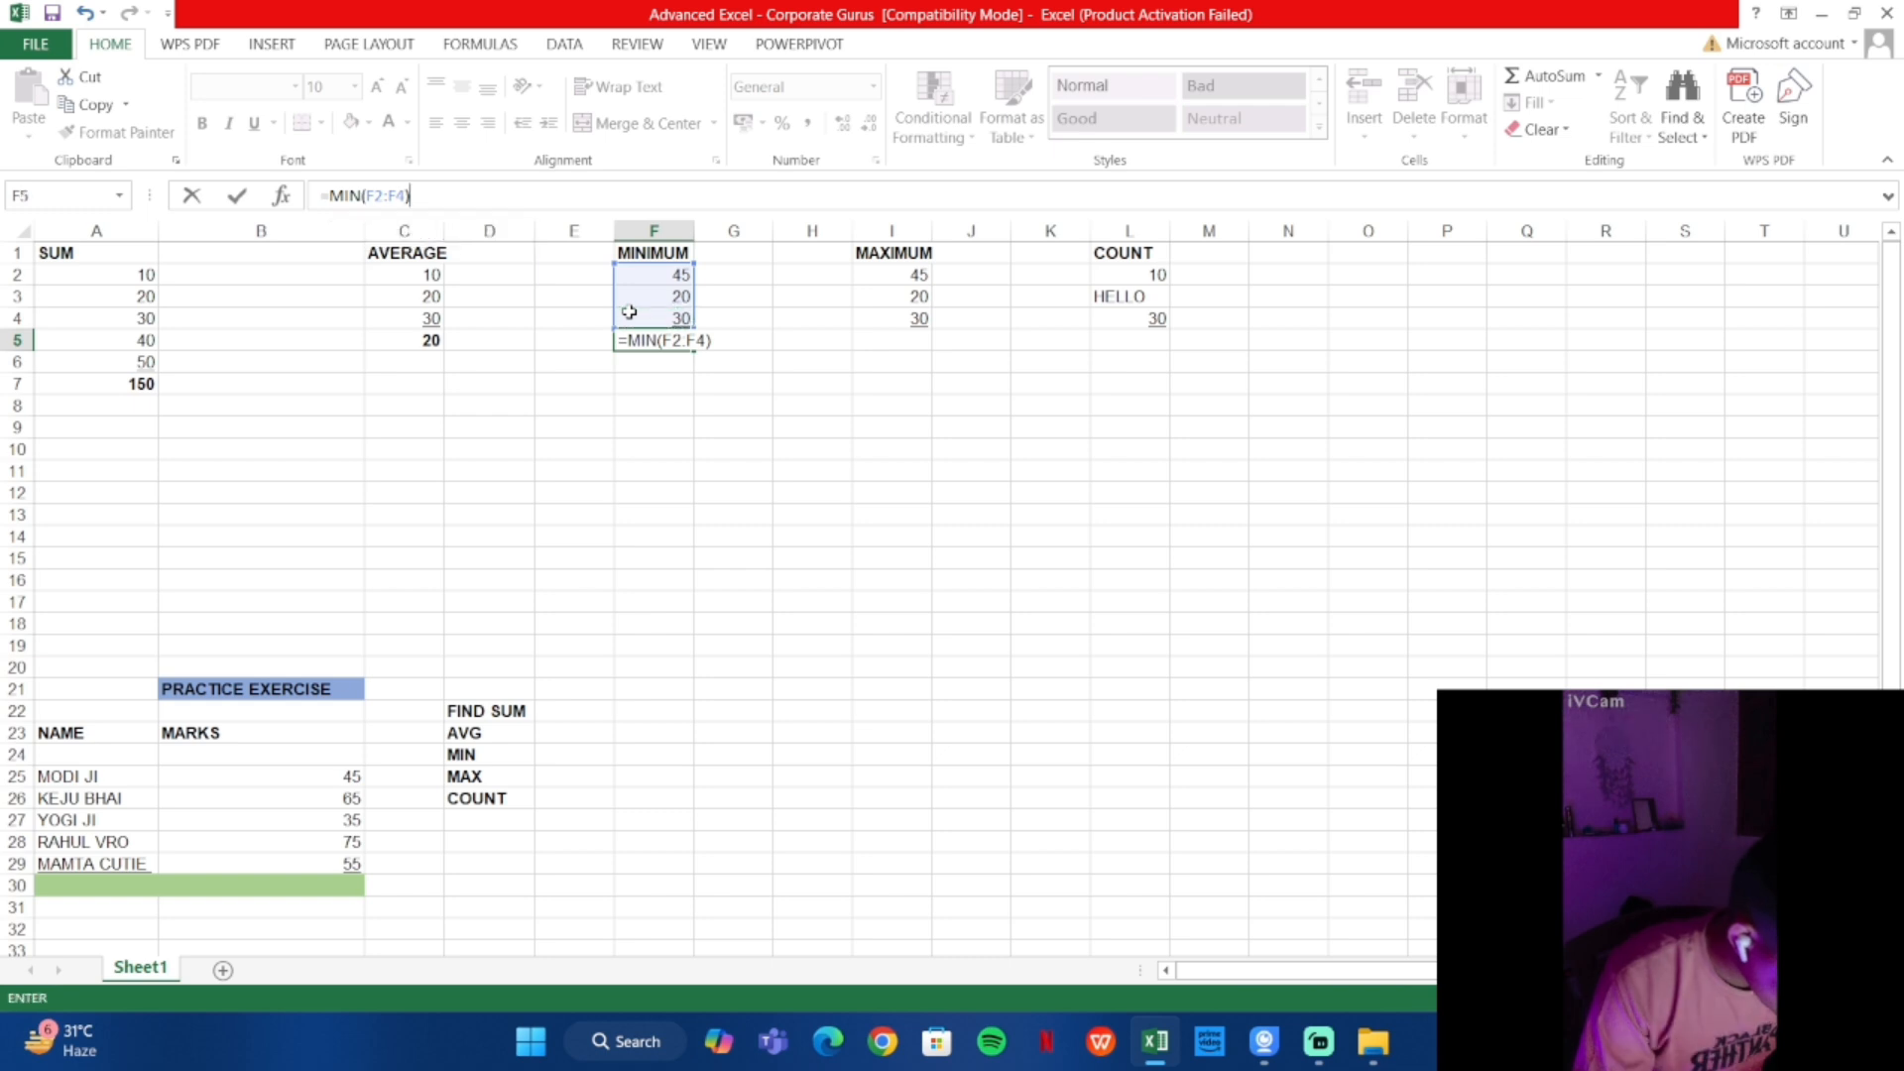
key("Return")
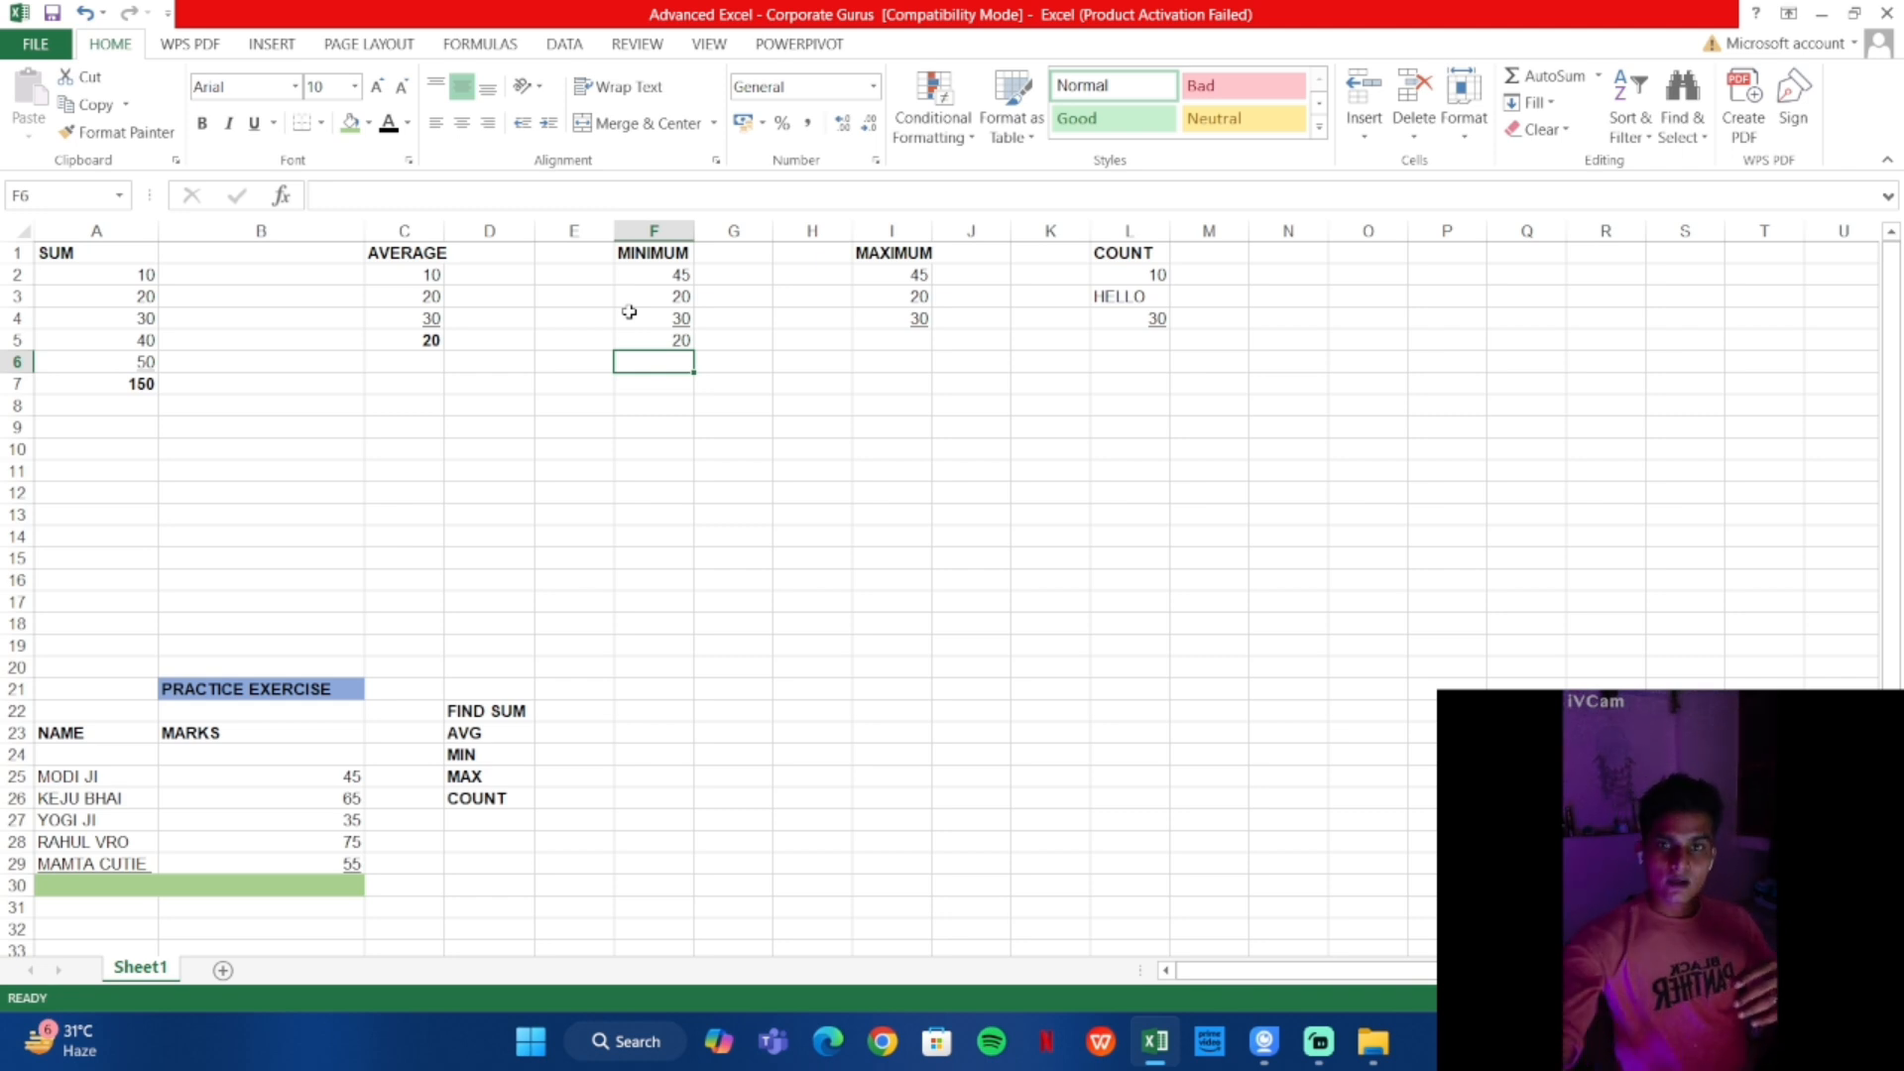
Enter the formula =MAX(I2:I4) in cell I5 below the numbers in the MAXIMUM column
left_click(863, 343)
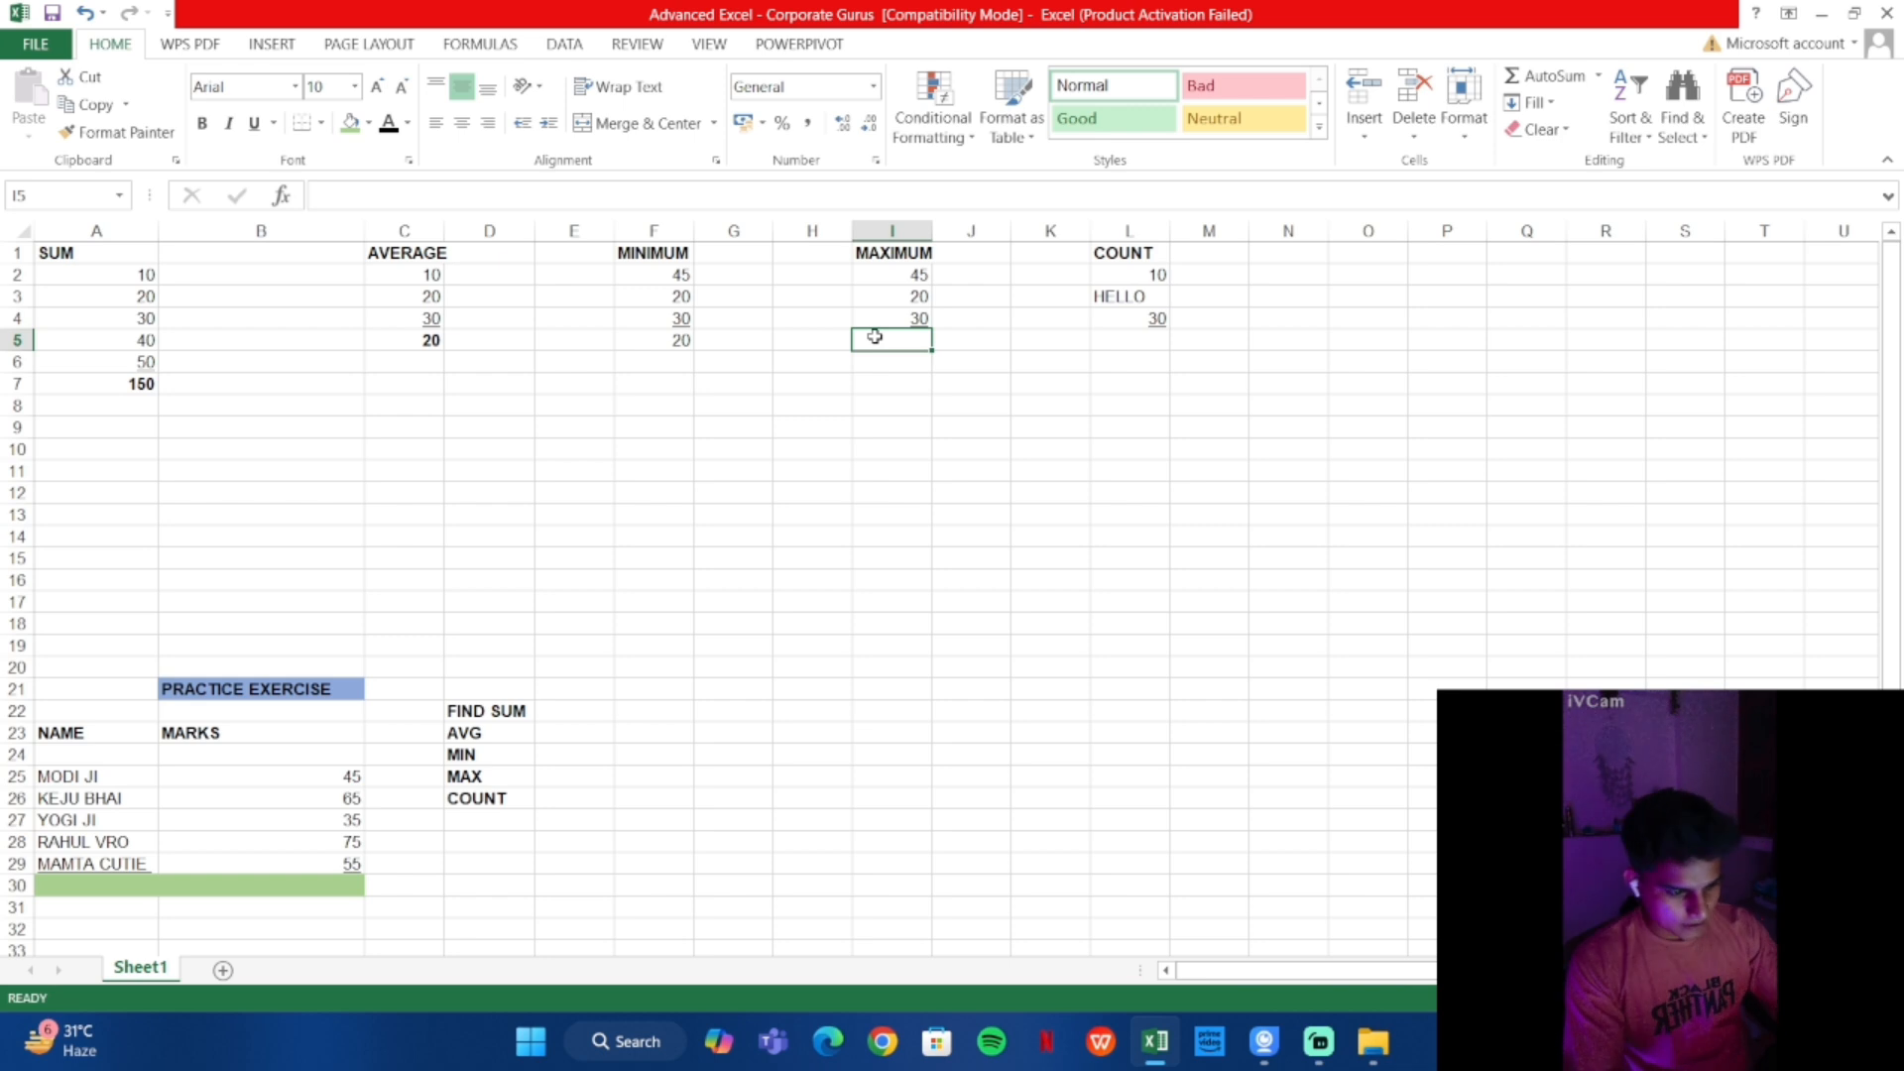
type("=")
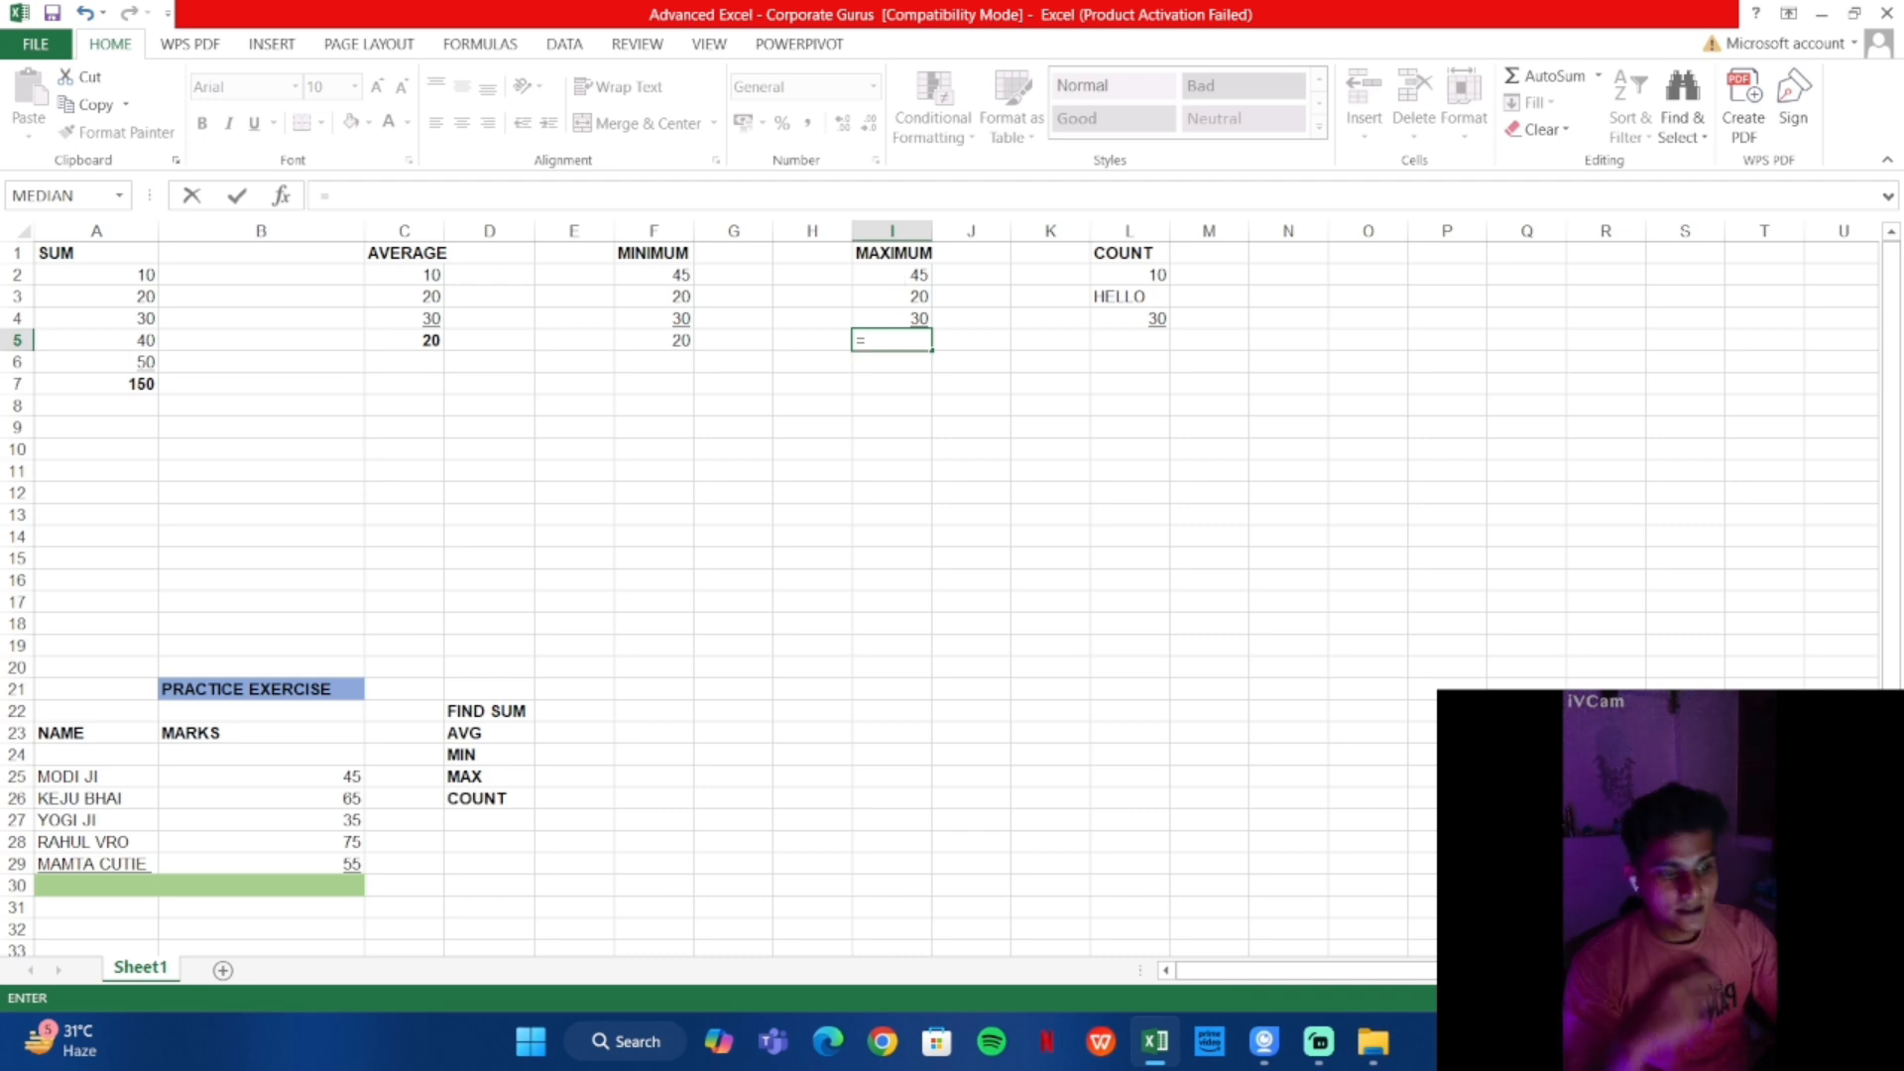
type("MAX")
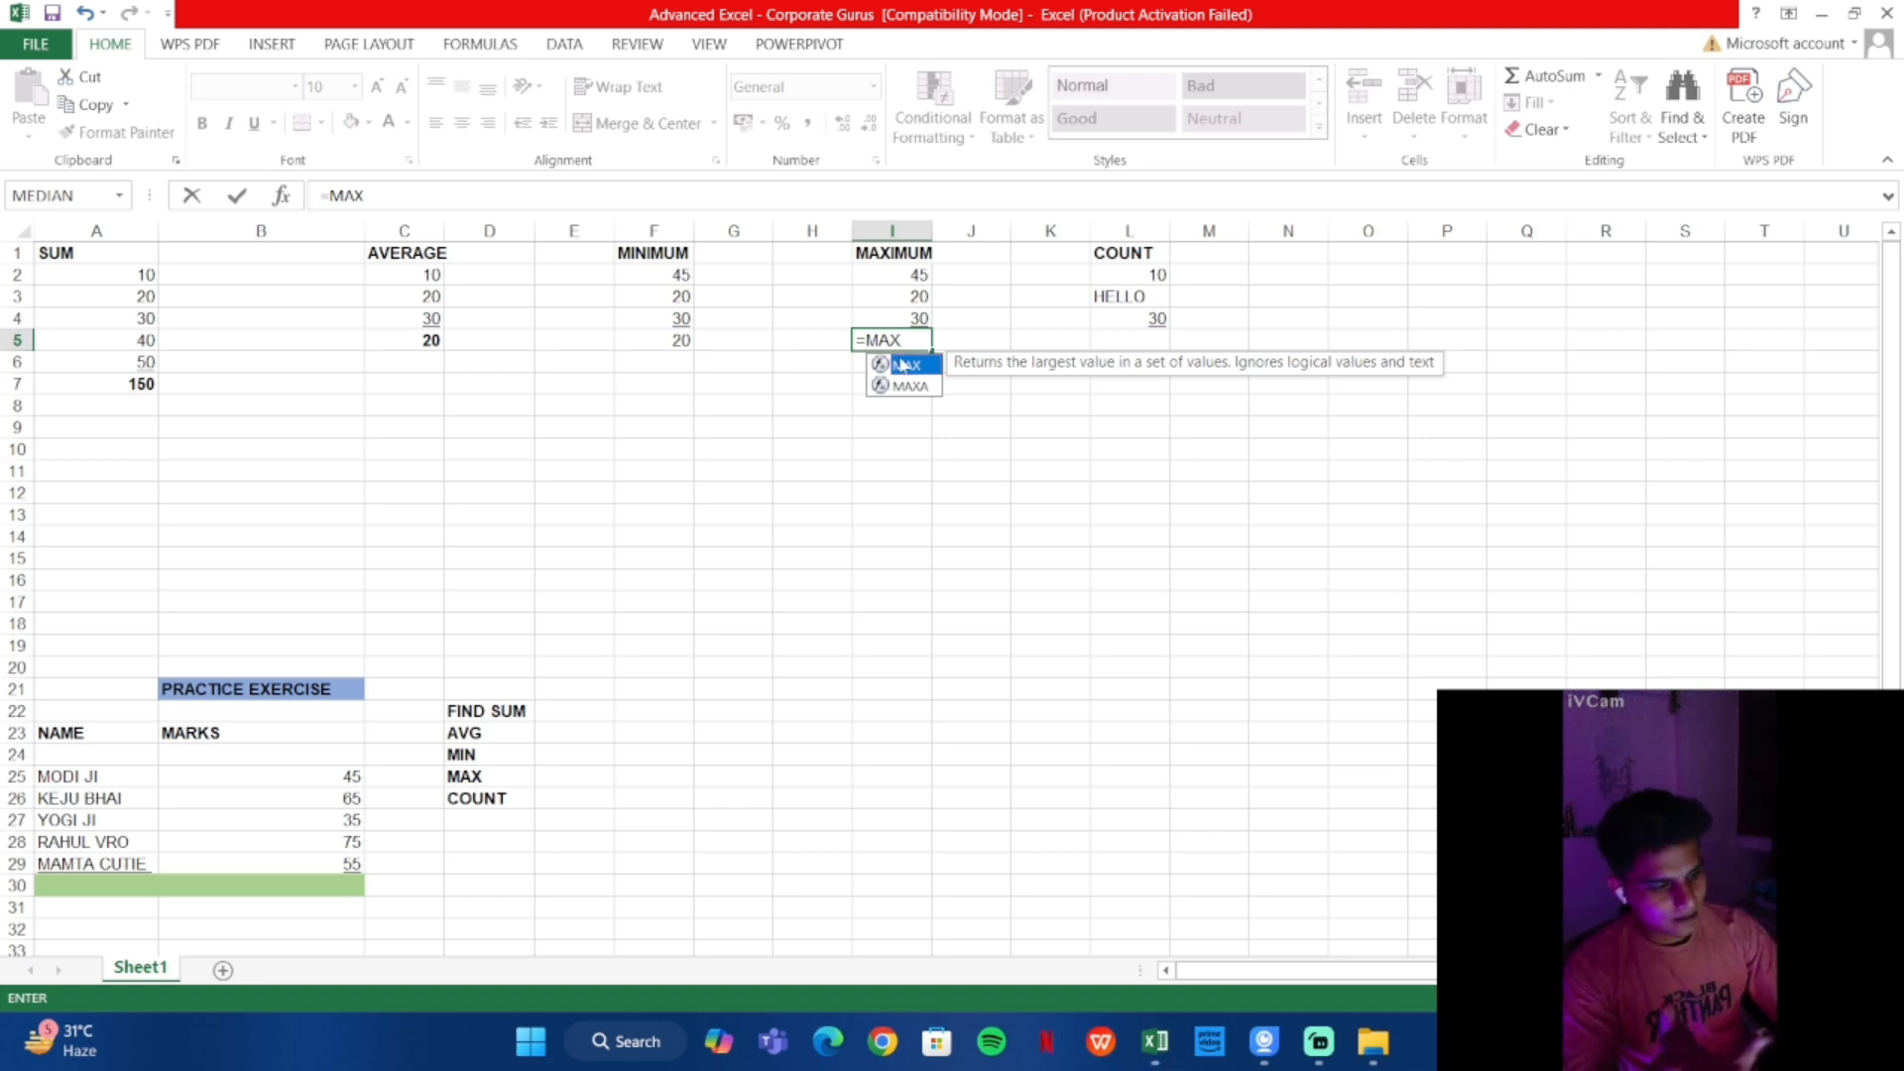
double_click(900, 364)
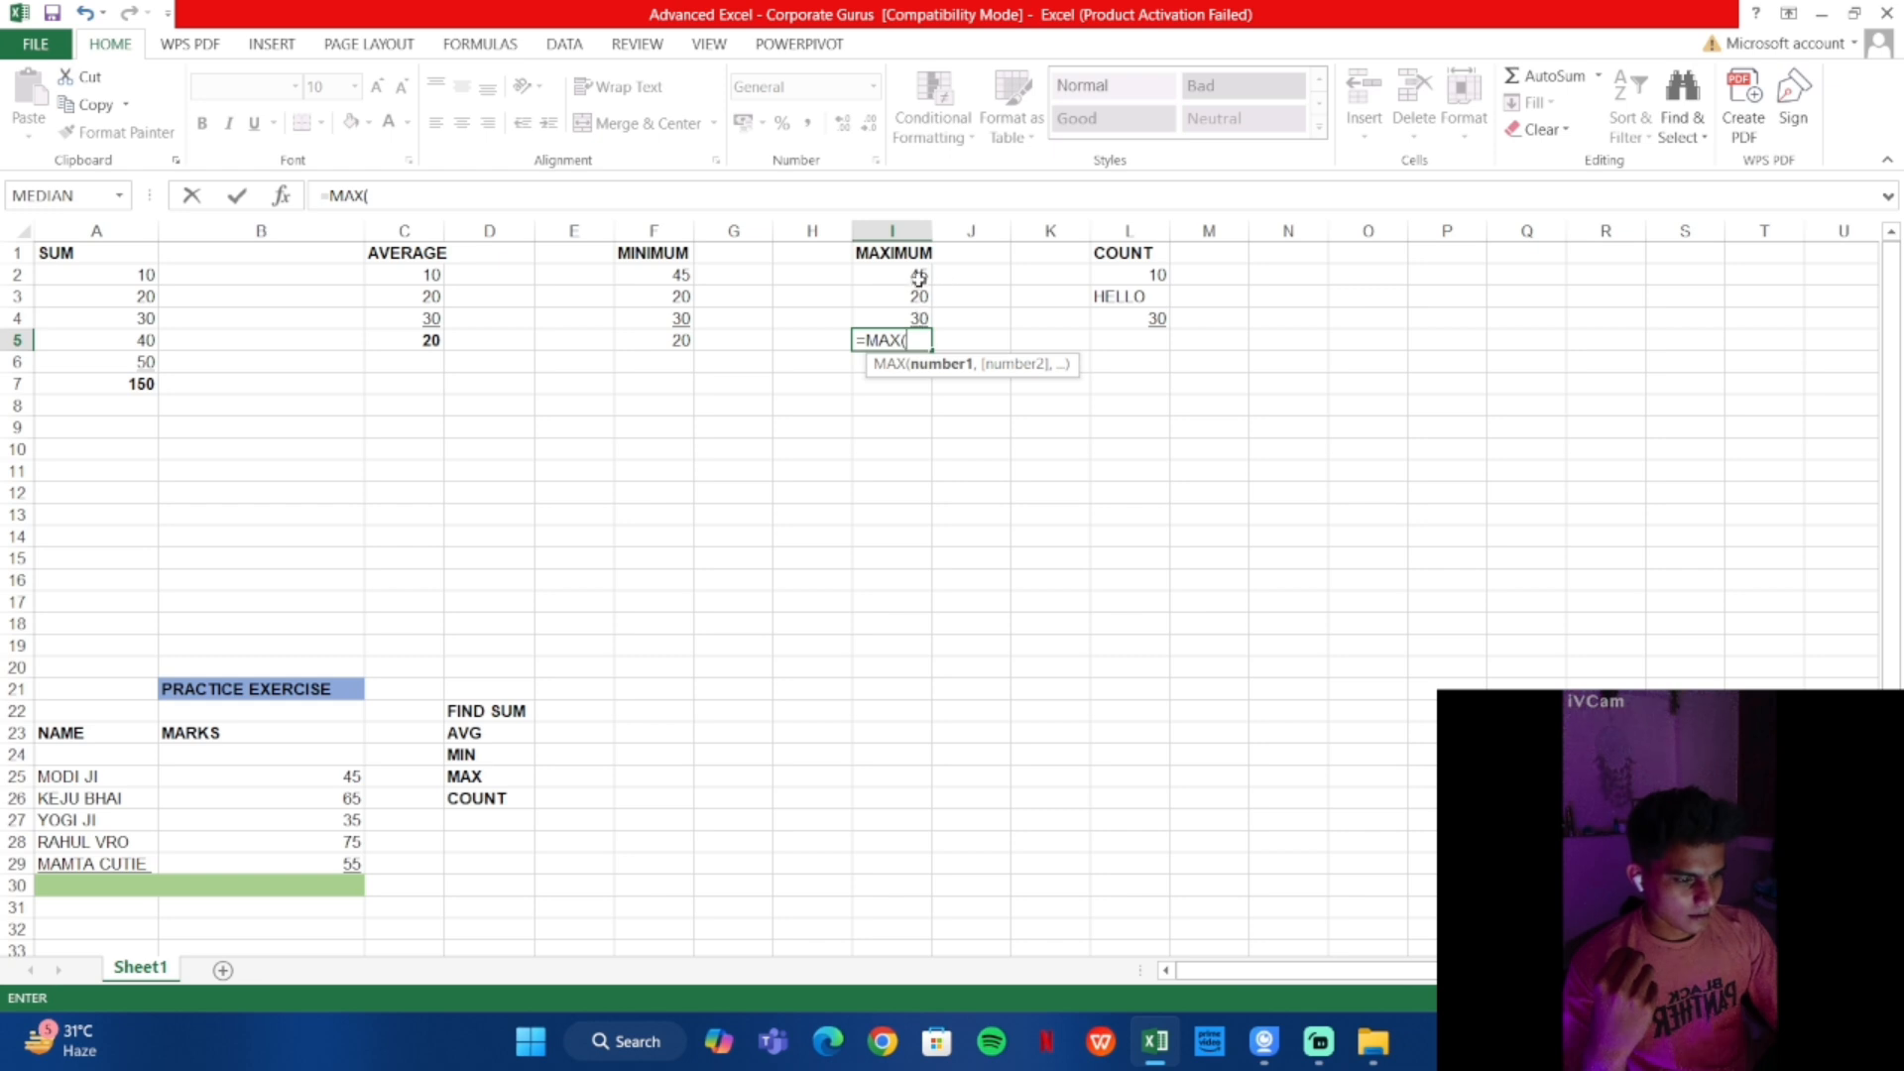
left_click(919, 276)
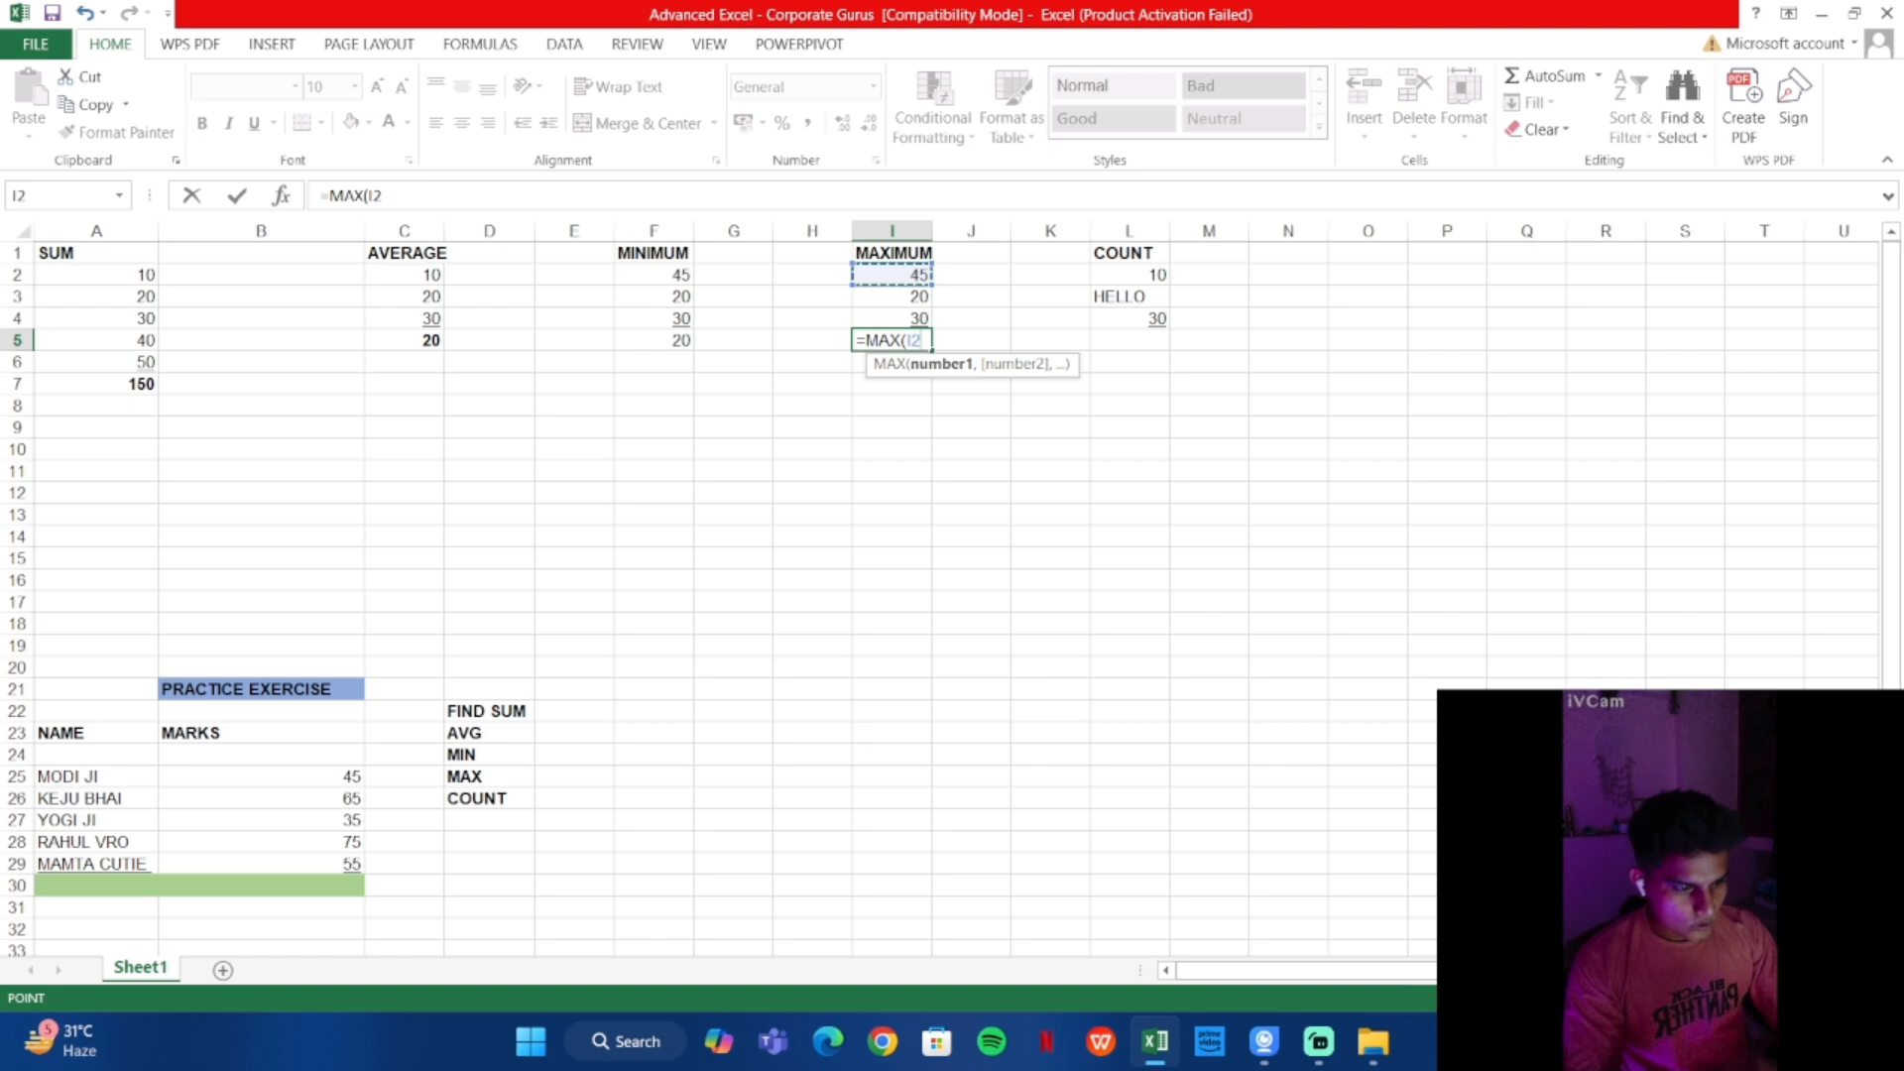
key("F8")
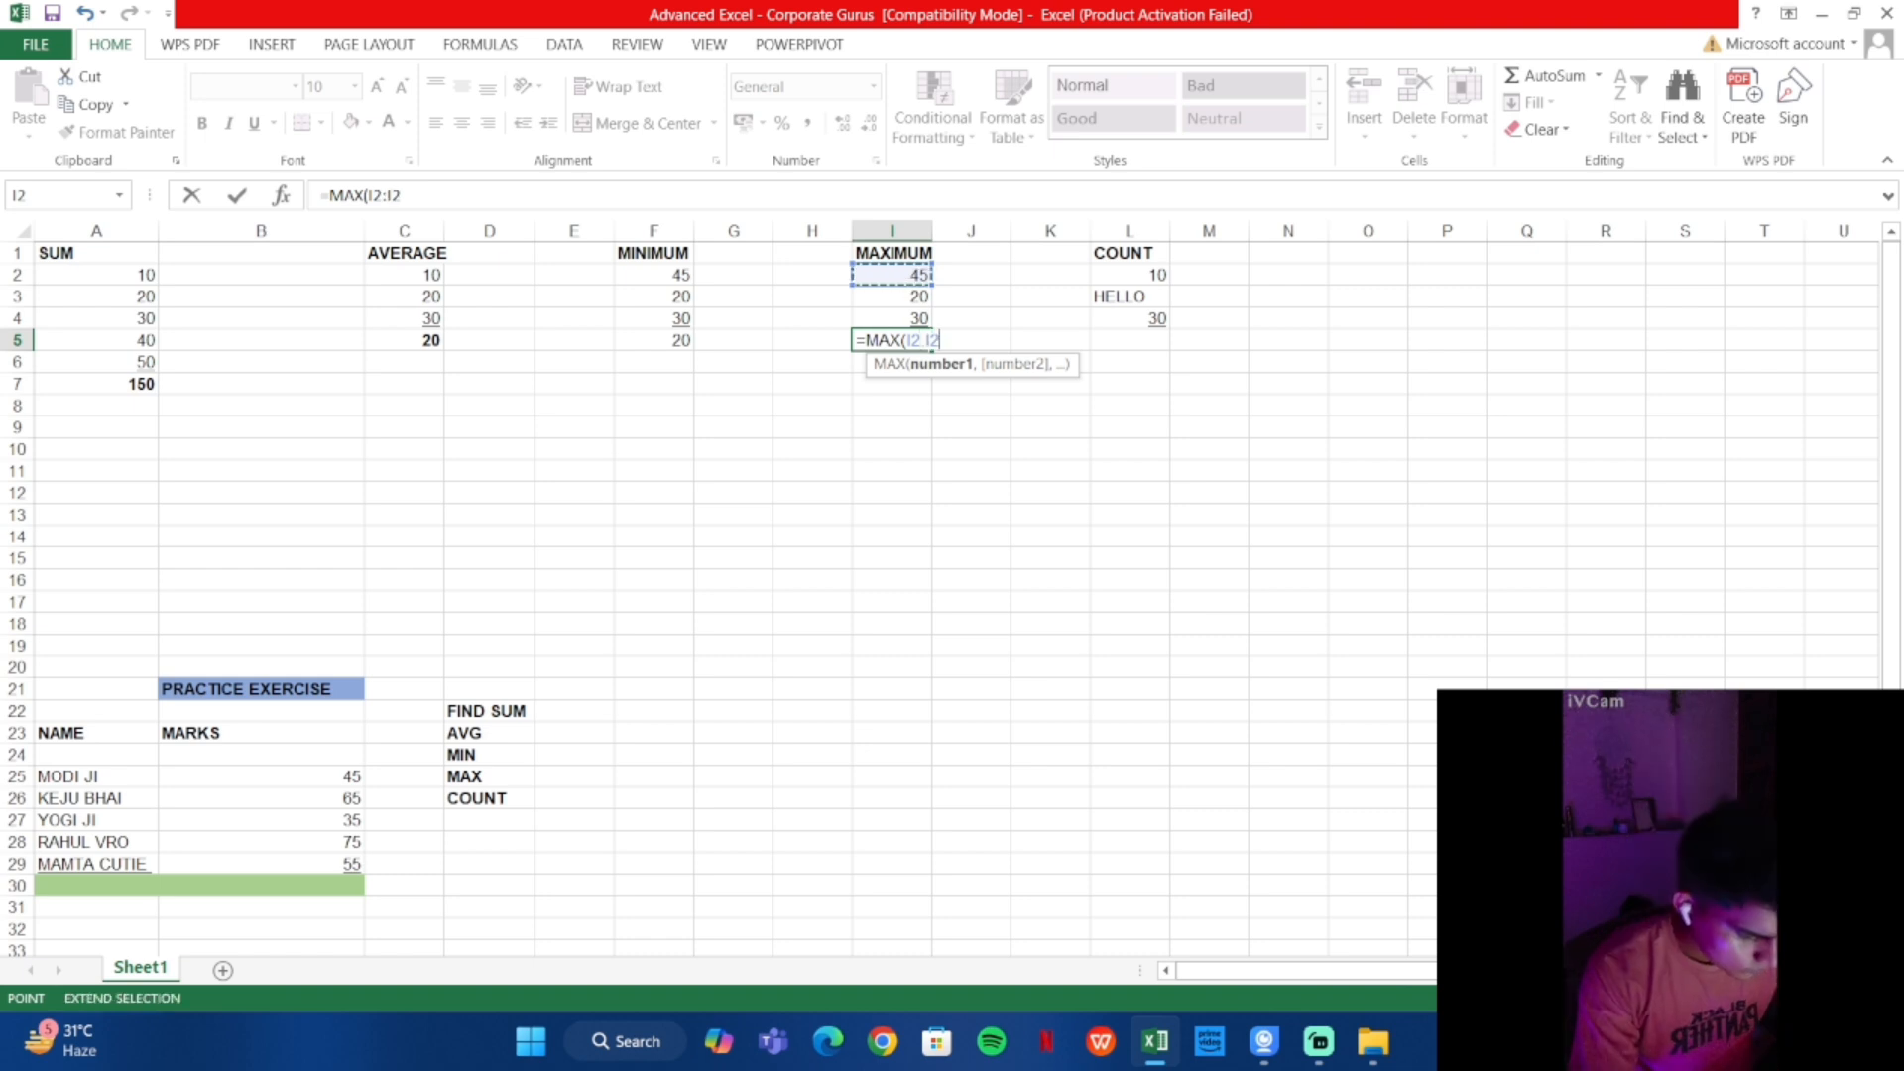
left_click(900, 321)
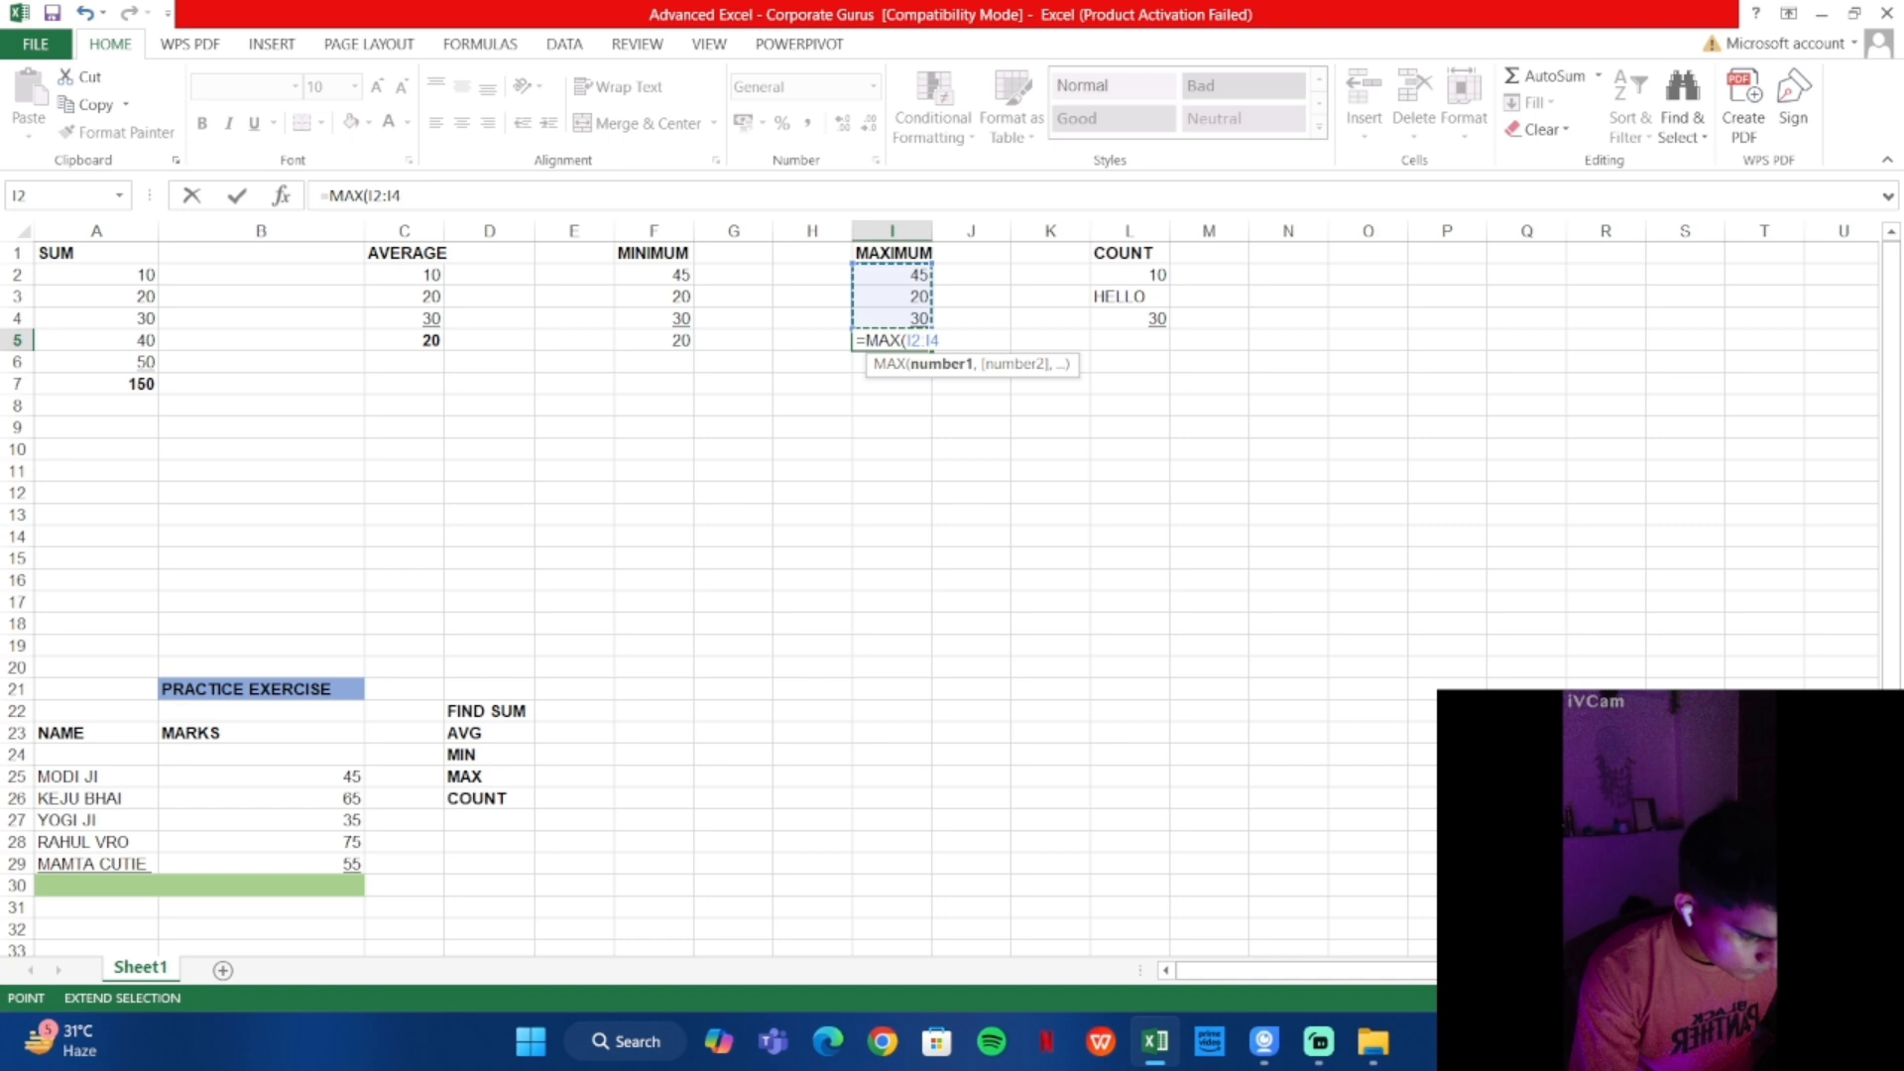
type(")")
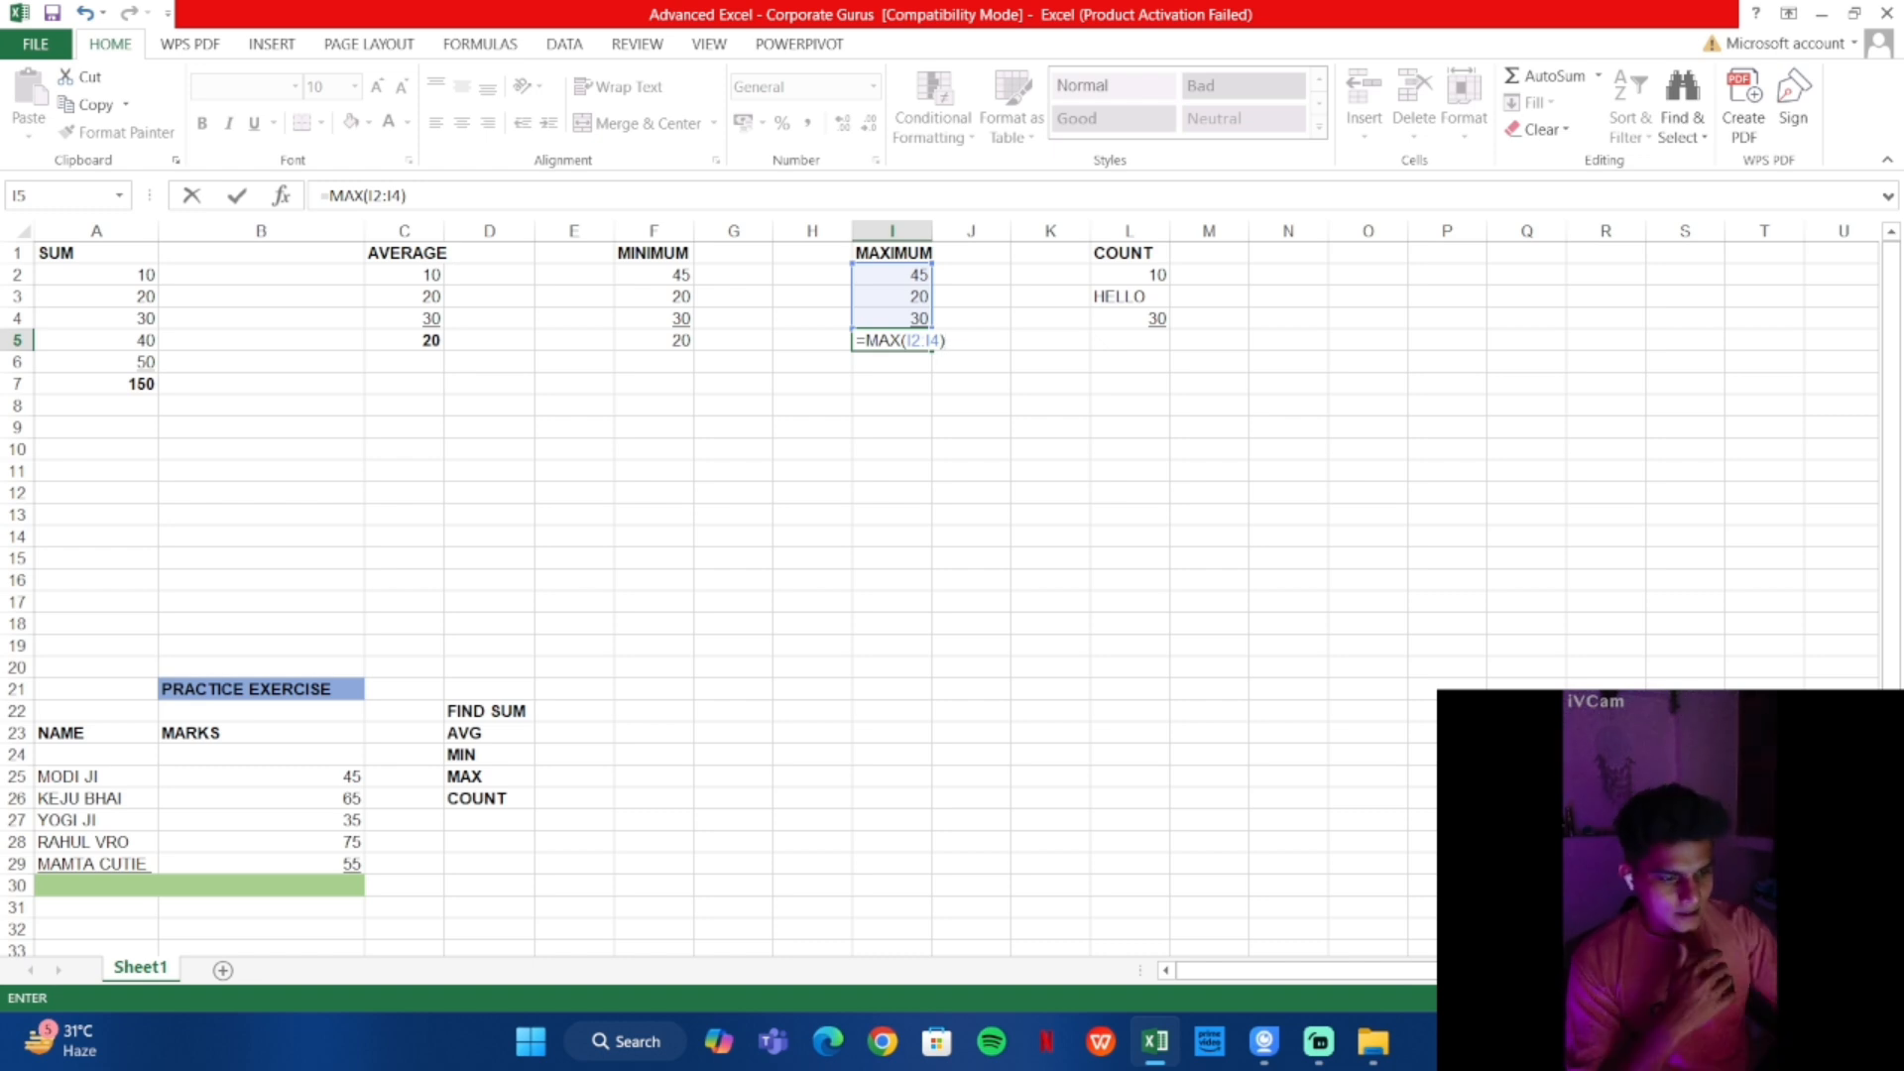
key("Return")
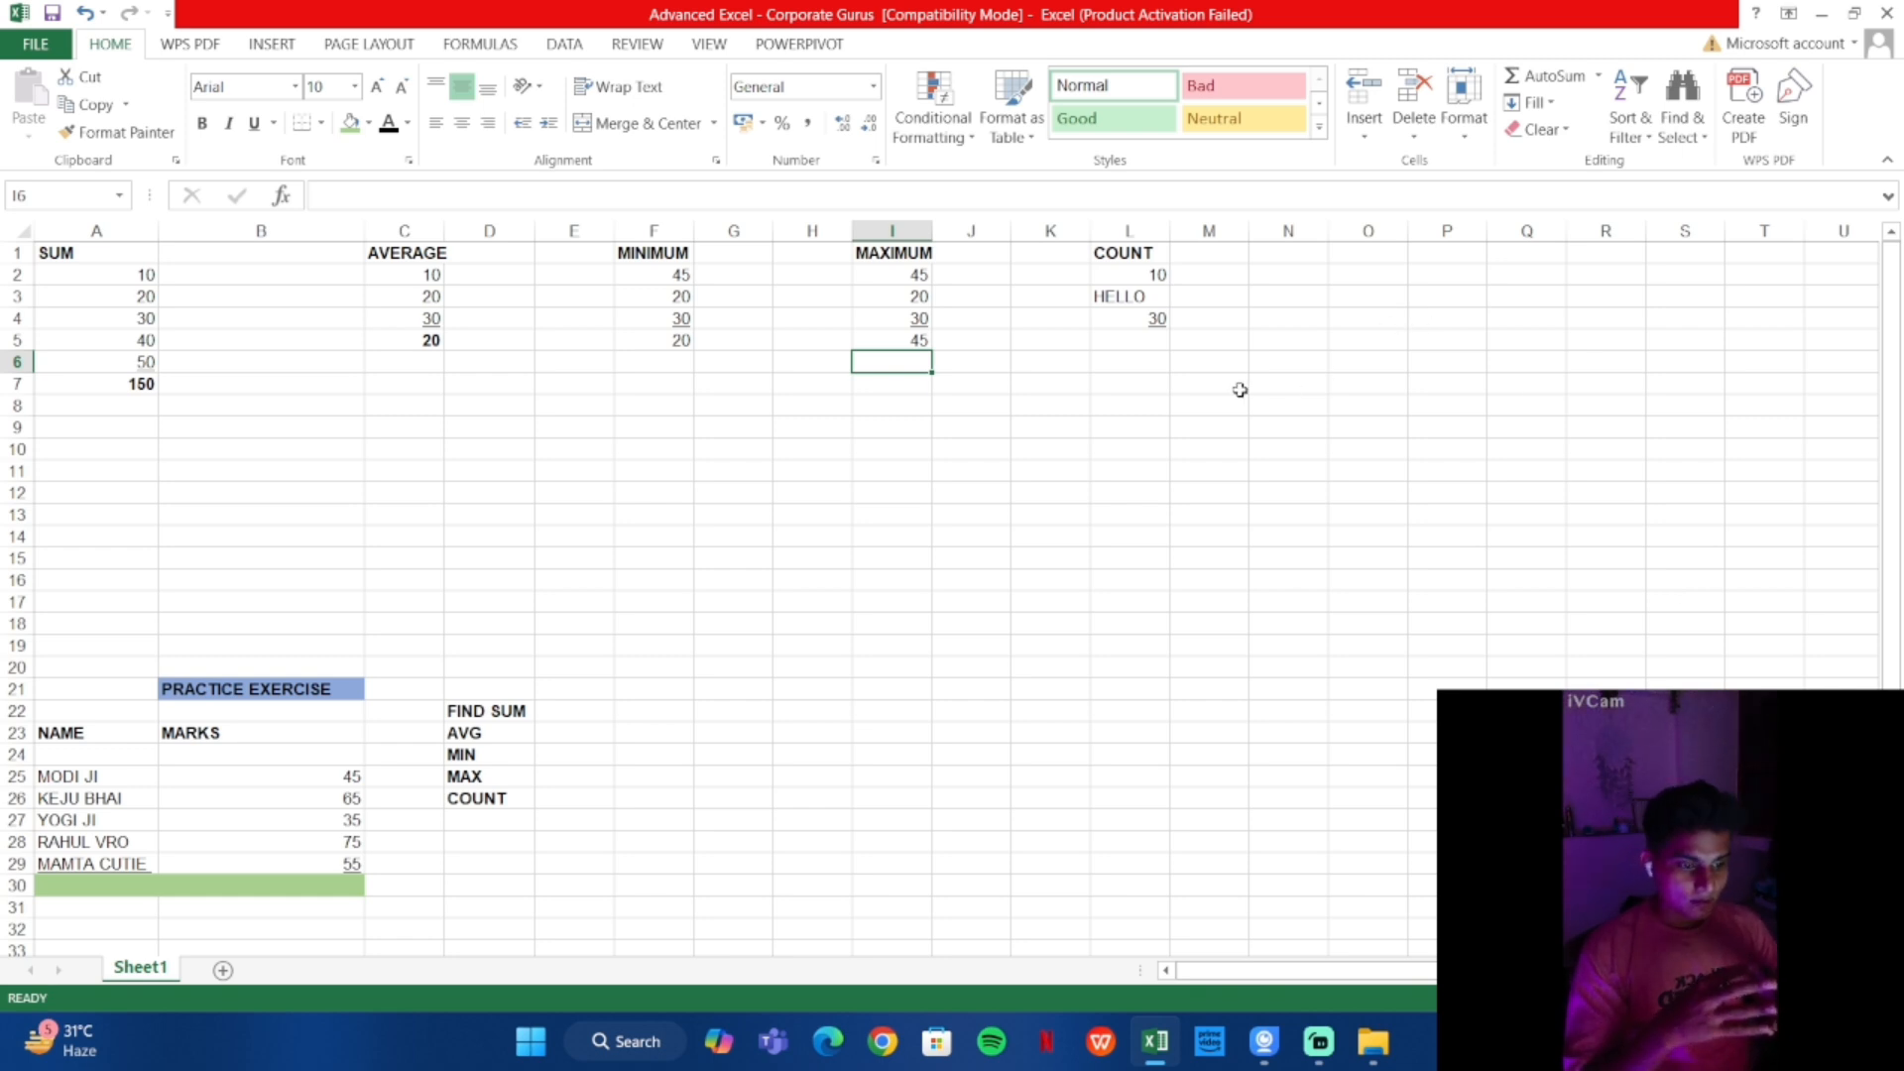
Enter the formula =COUNT(L2:L4) in cell L5 below the entries in the COUNT column
left_click(1134, 337)
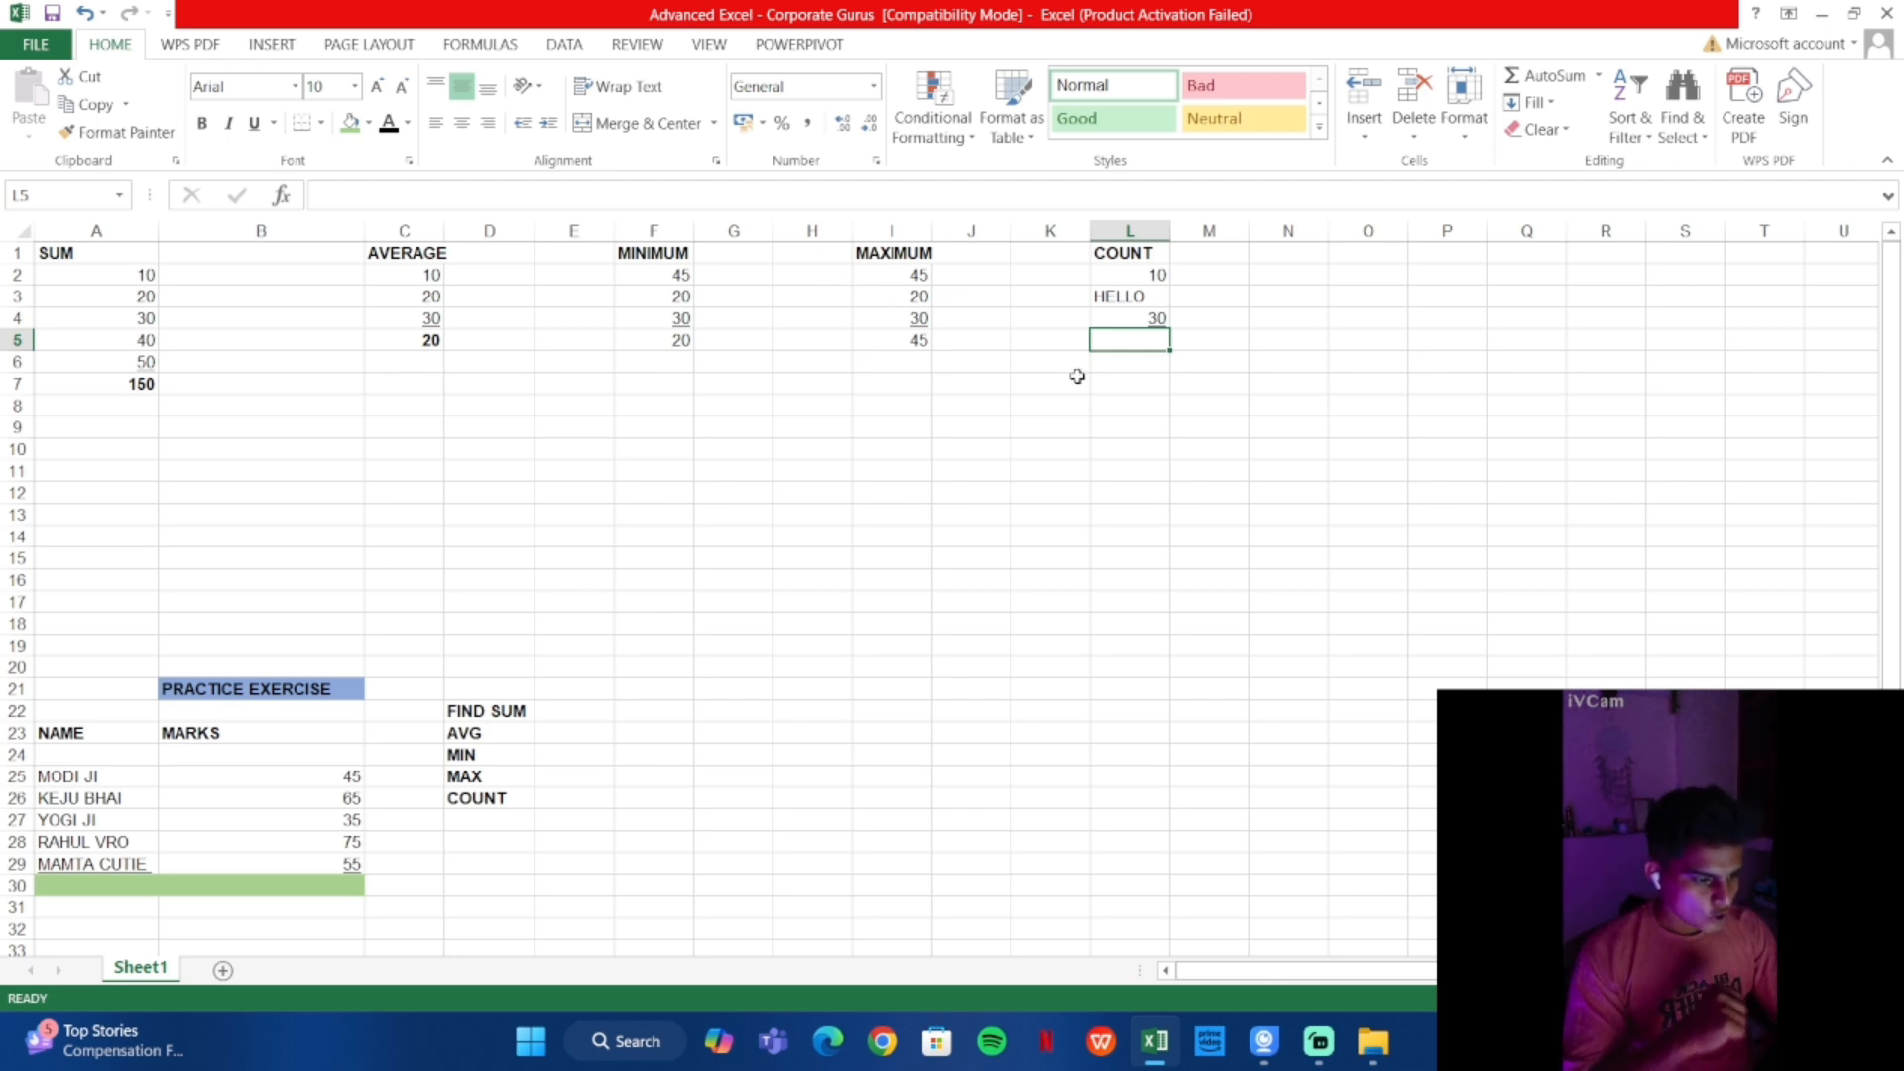
type("=")
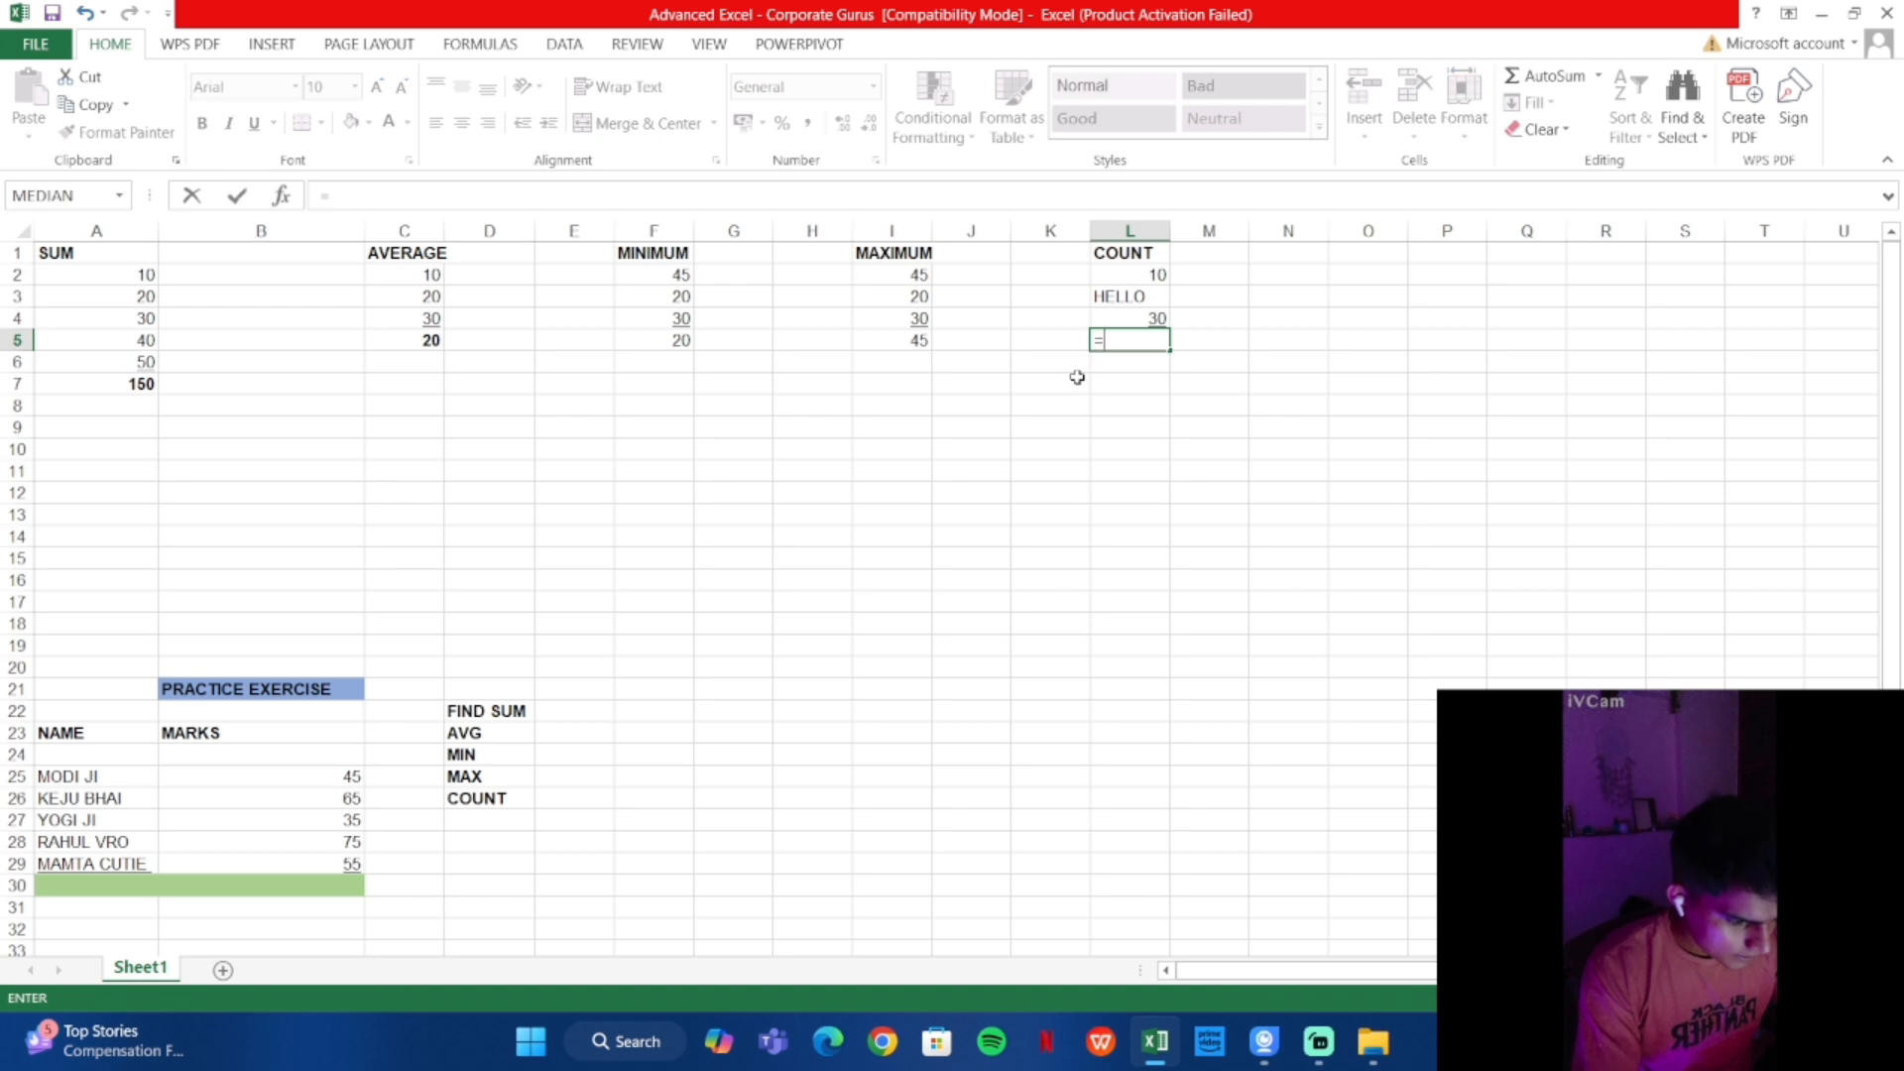
type("COUNT")
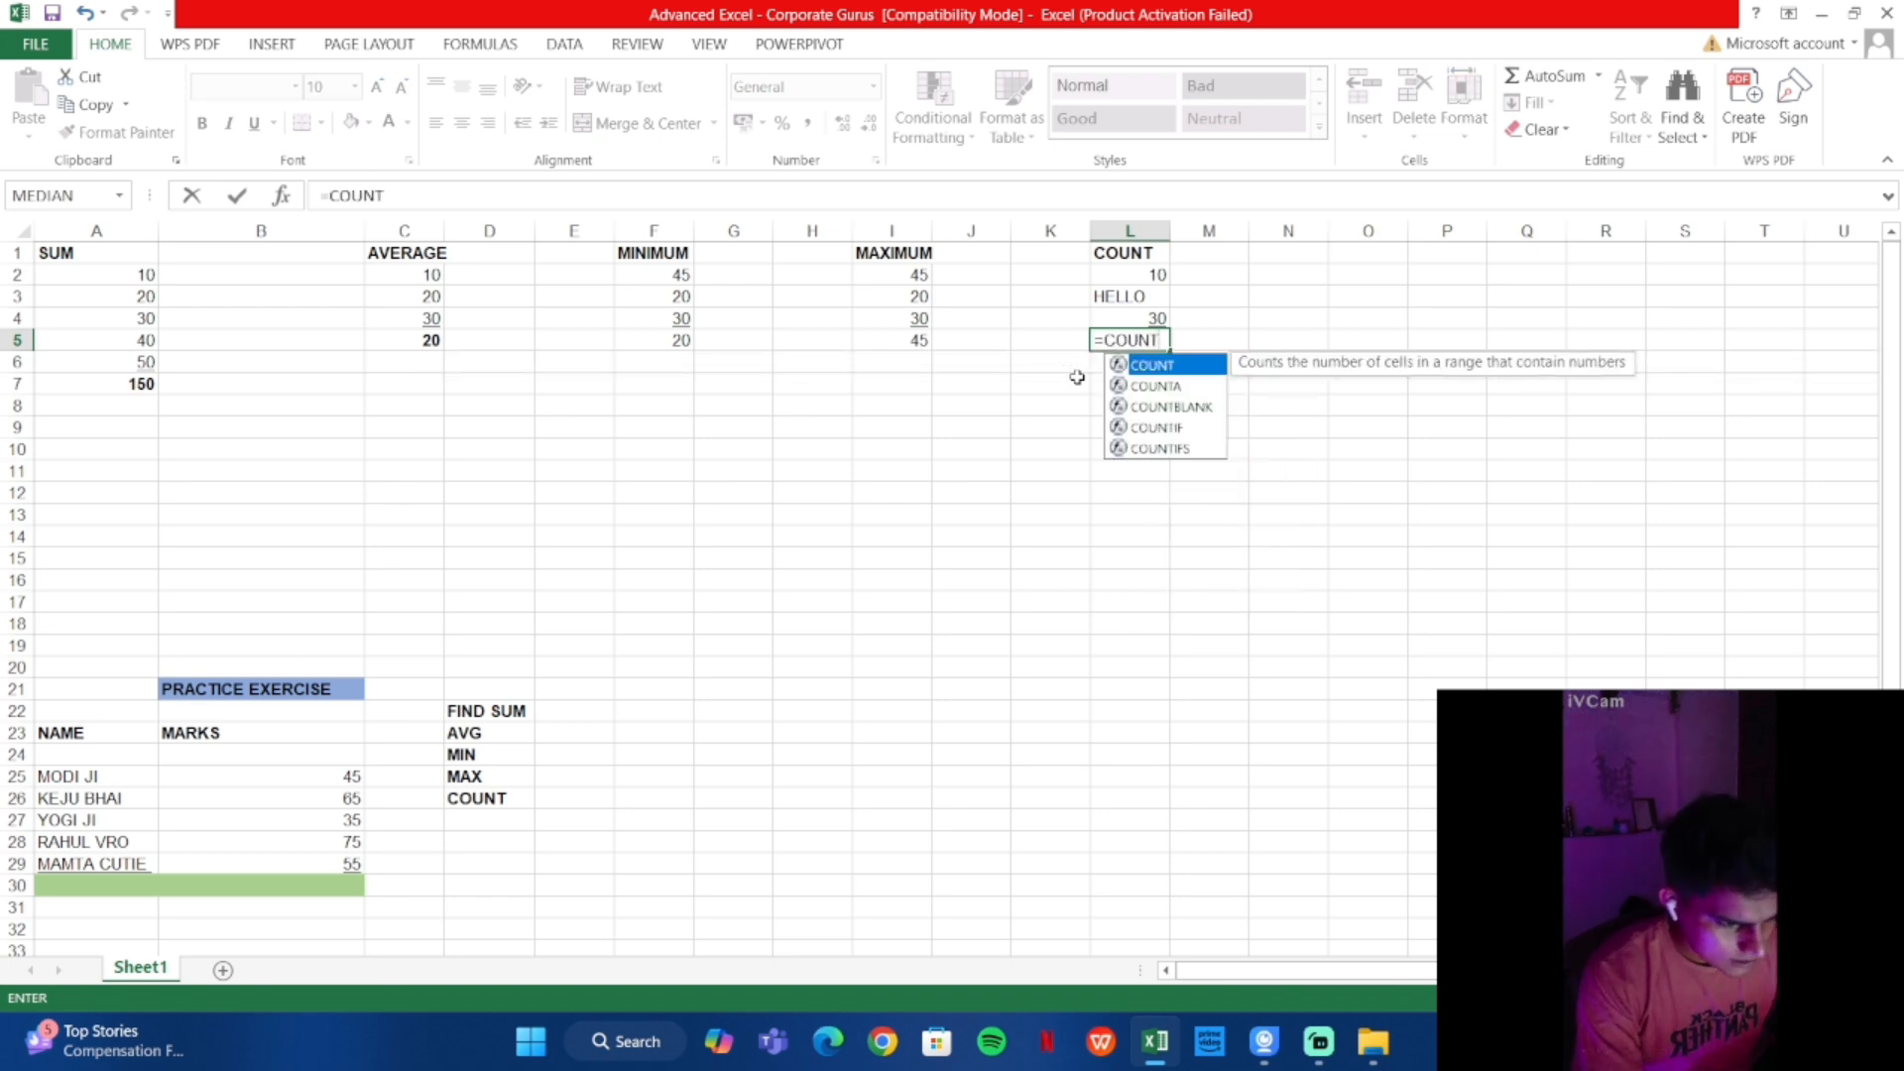
double_click(1150, 366)
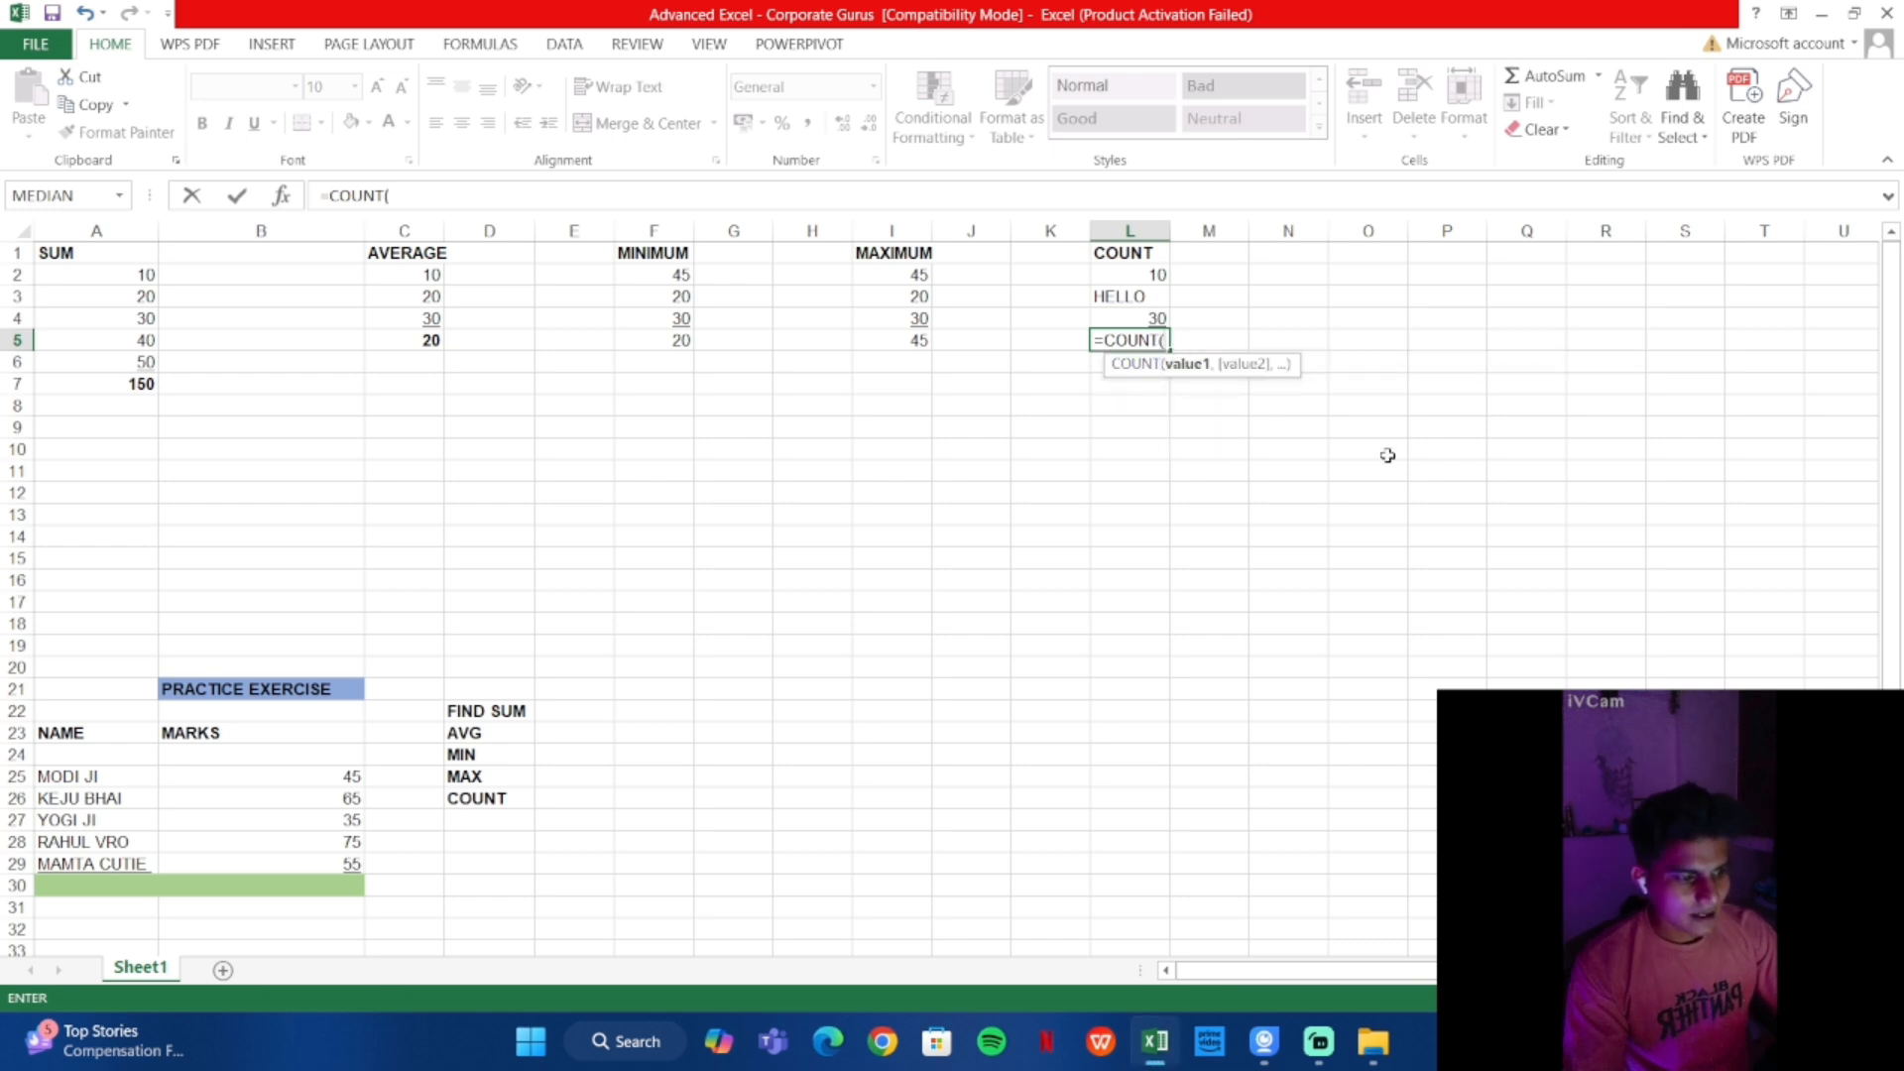
key("F1")
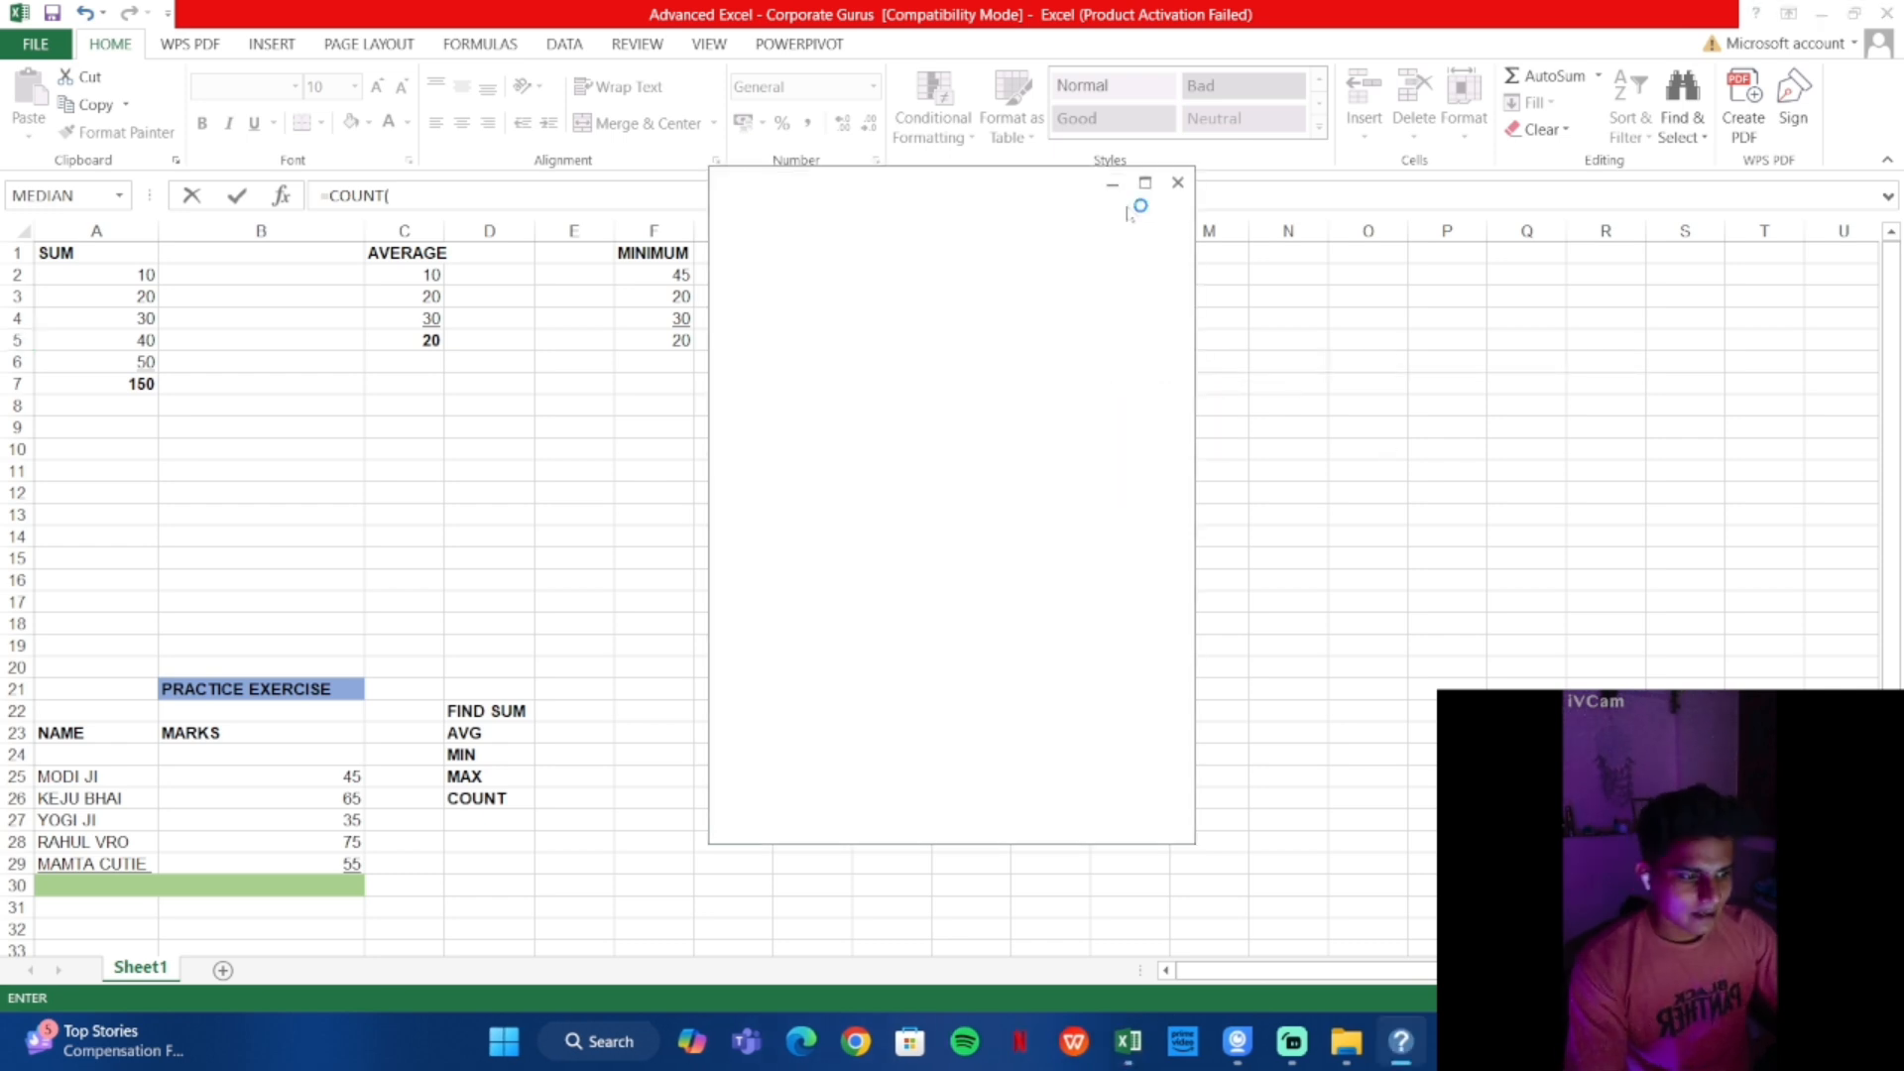
left_click(1178, 182)
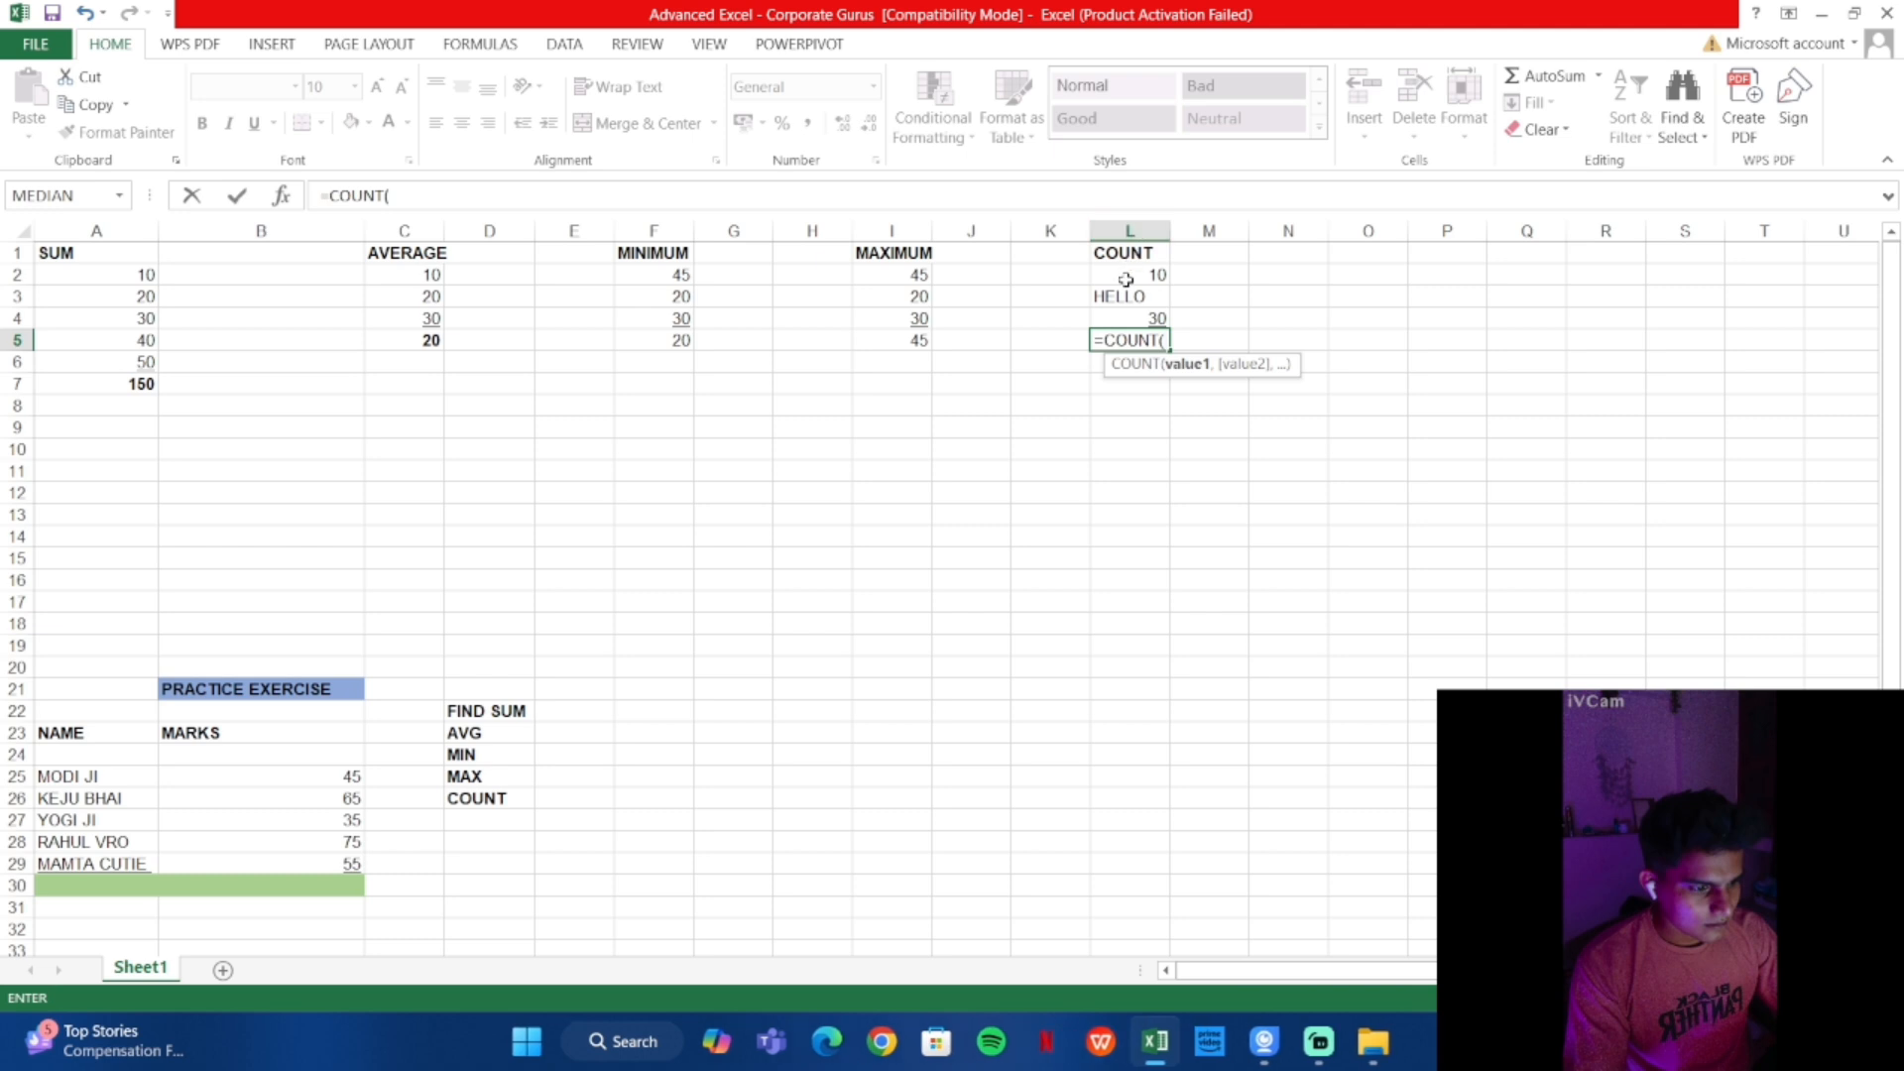
left_click(1155, 274)
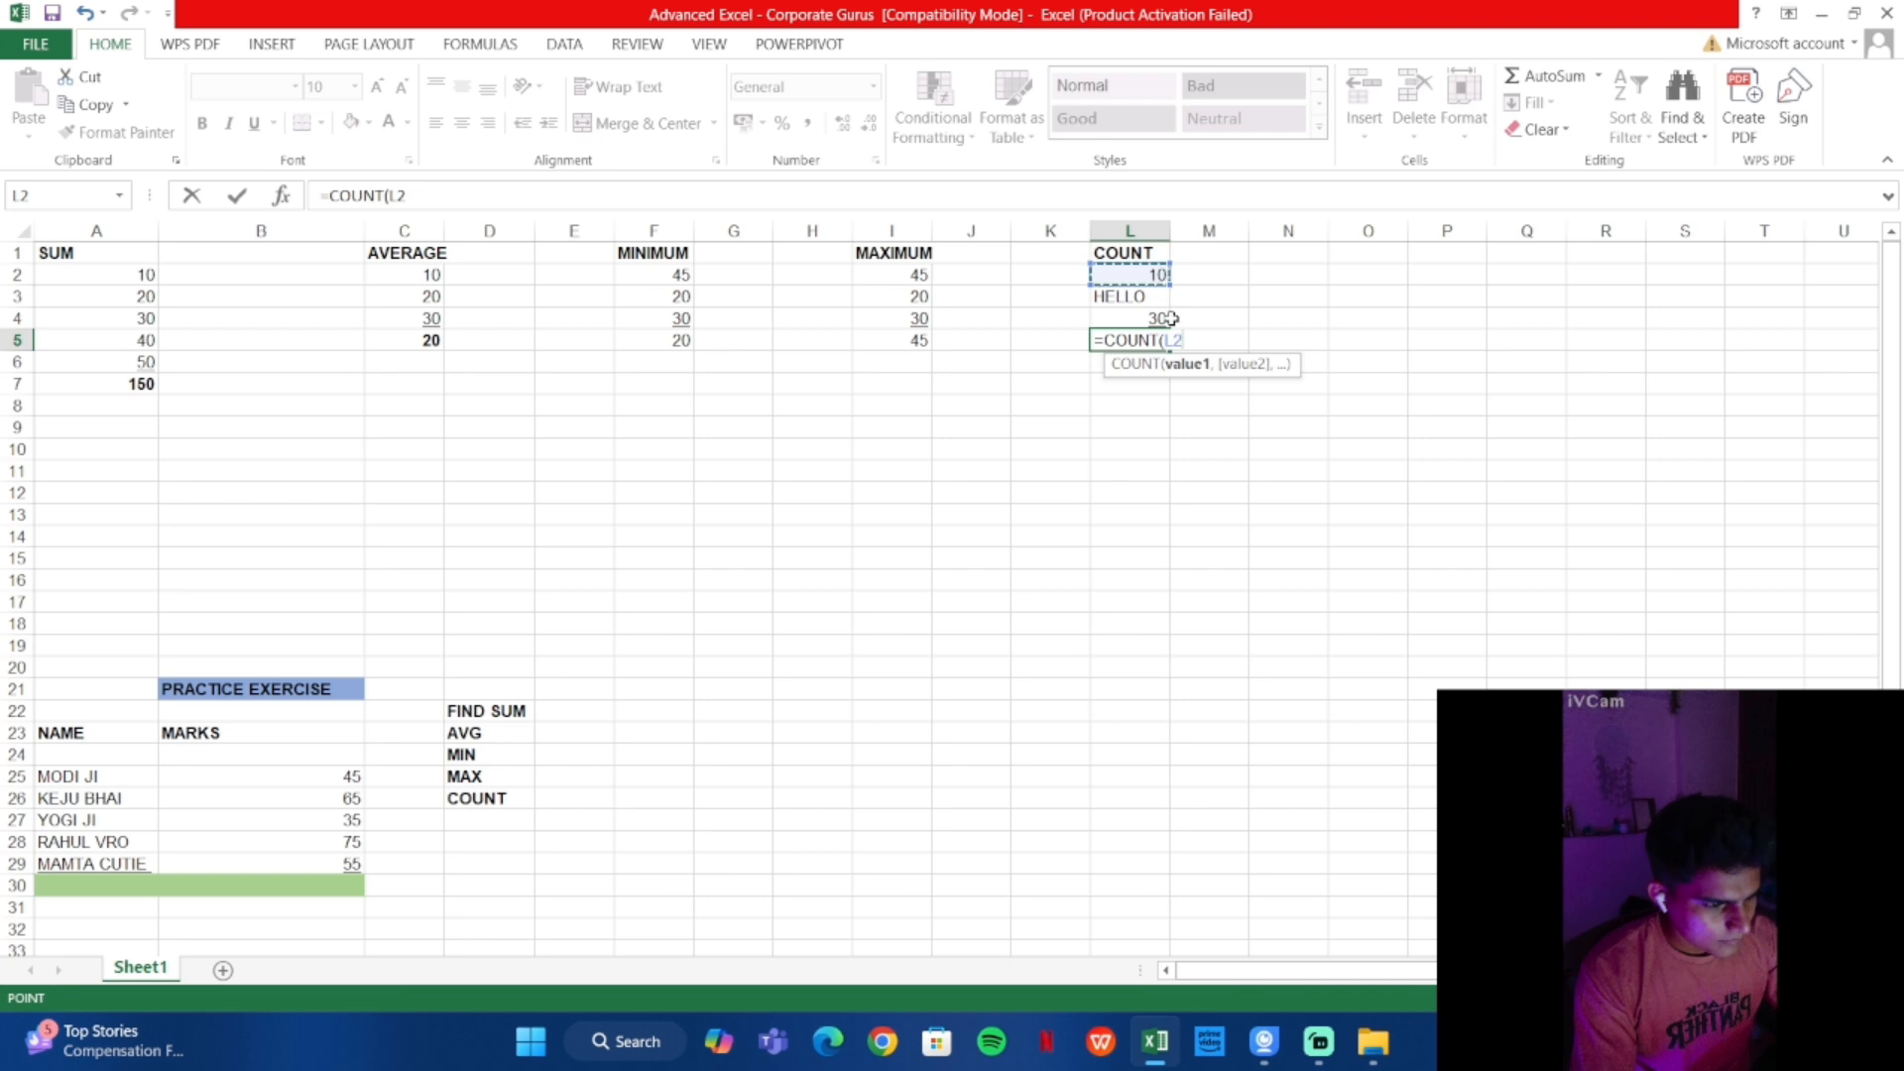
key("F8")
key("Down")
key("Down")
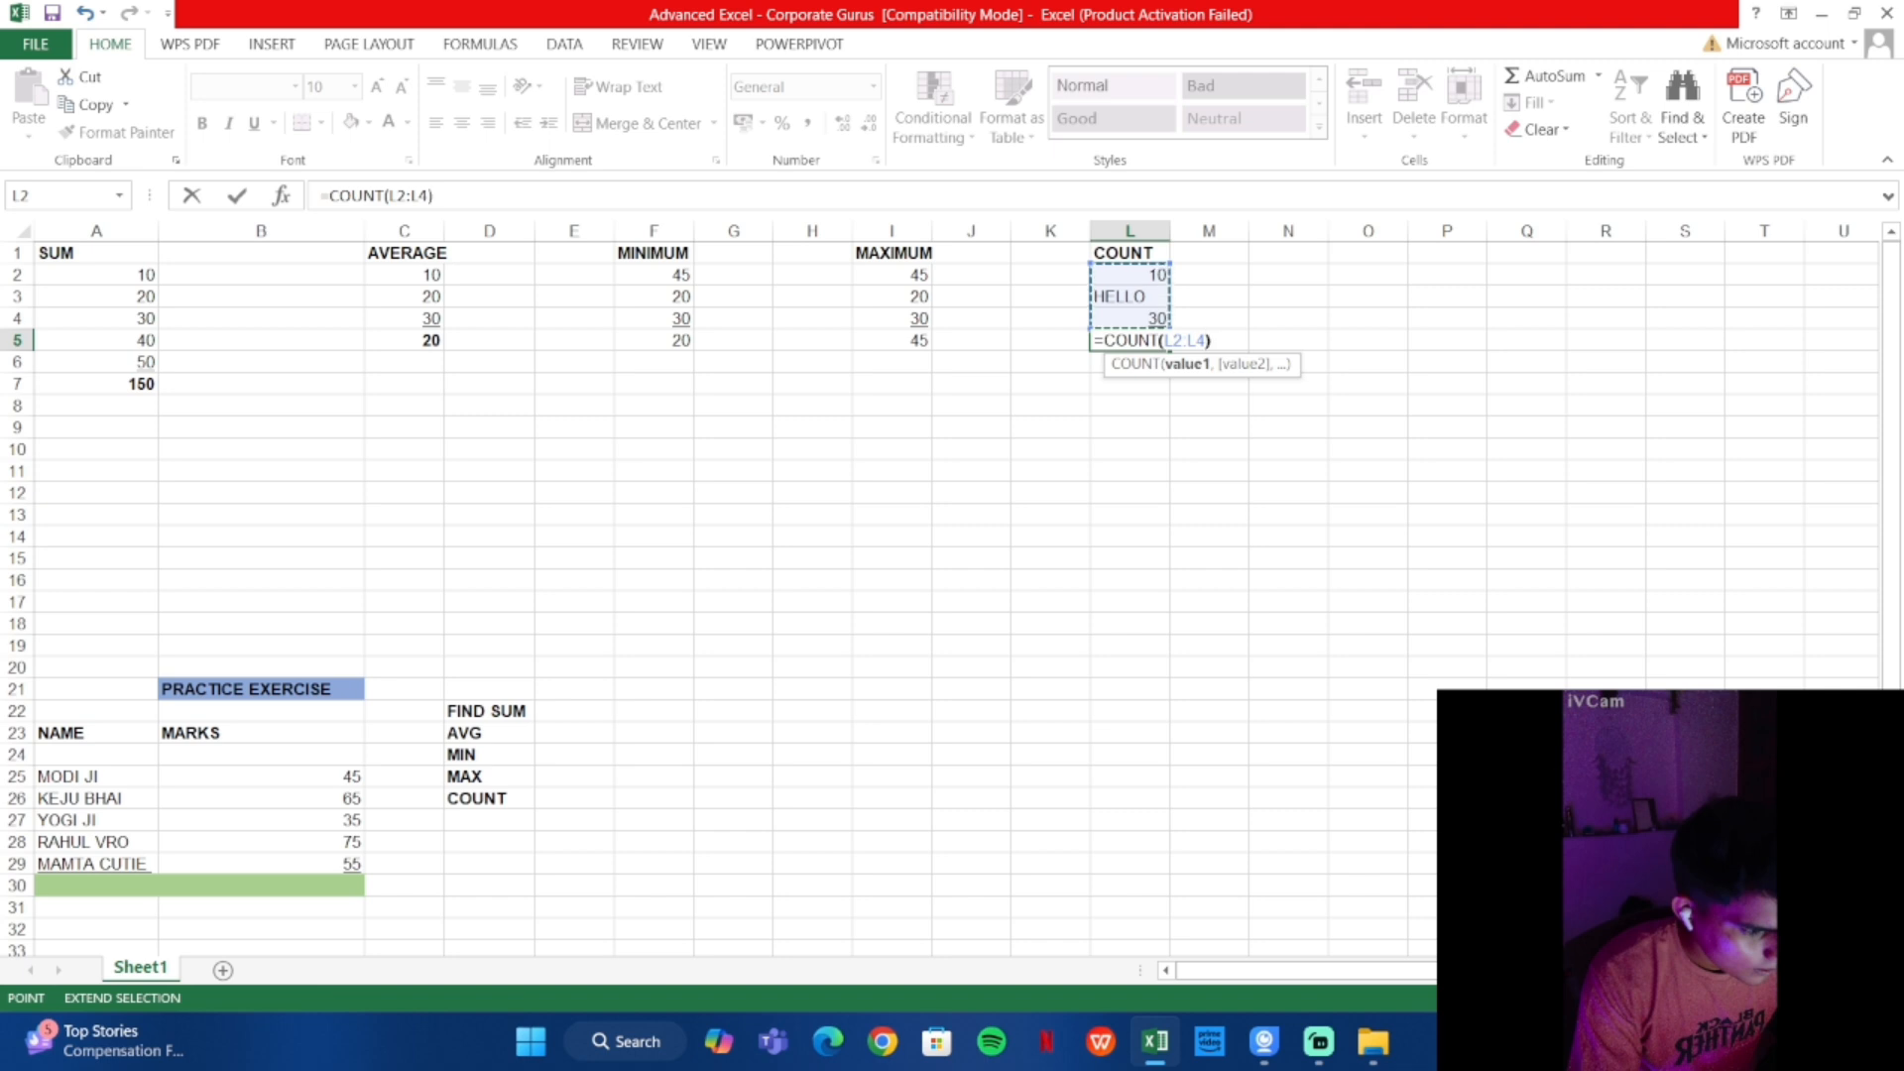
type(")")
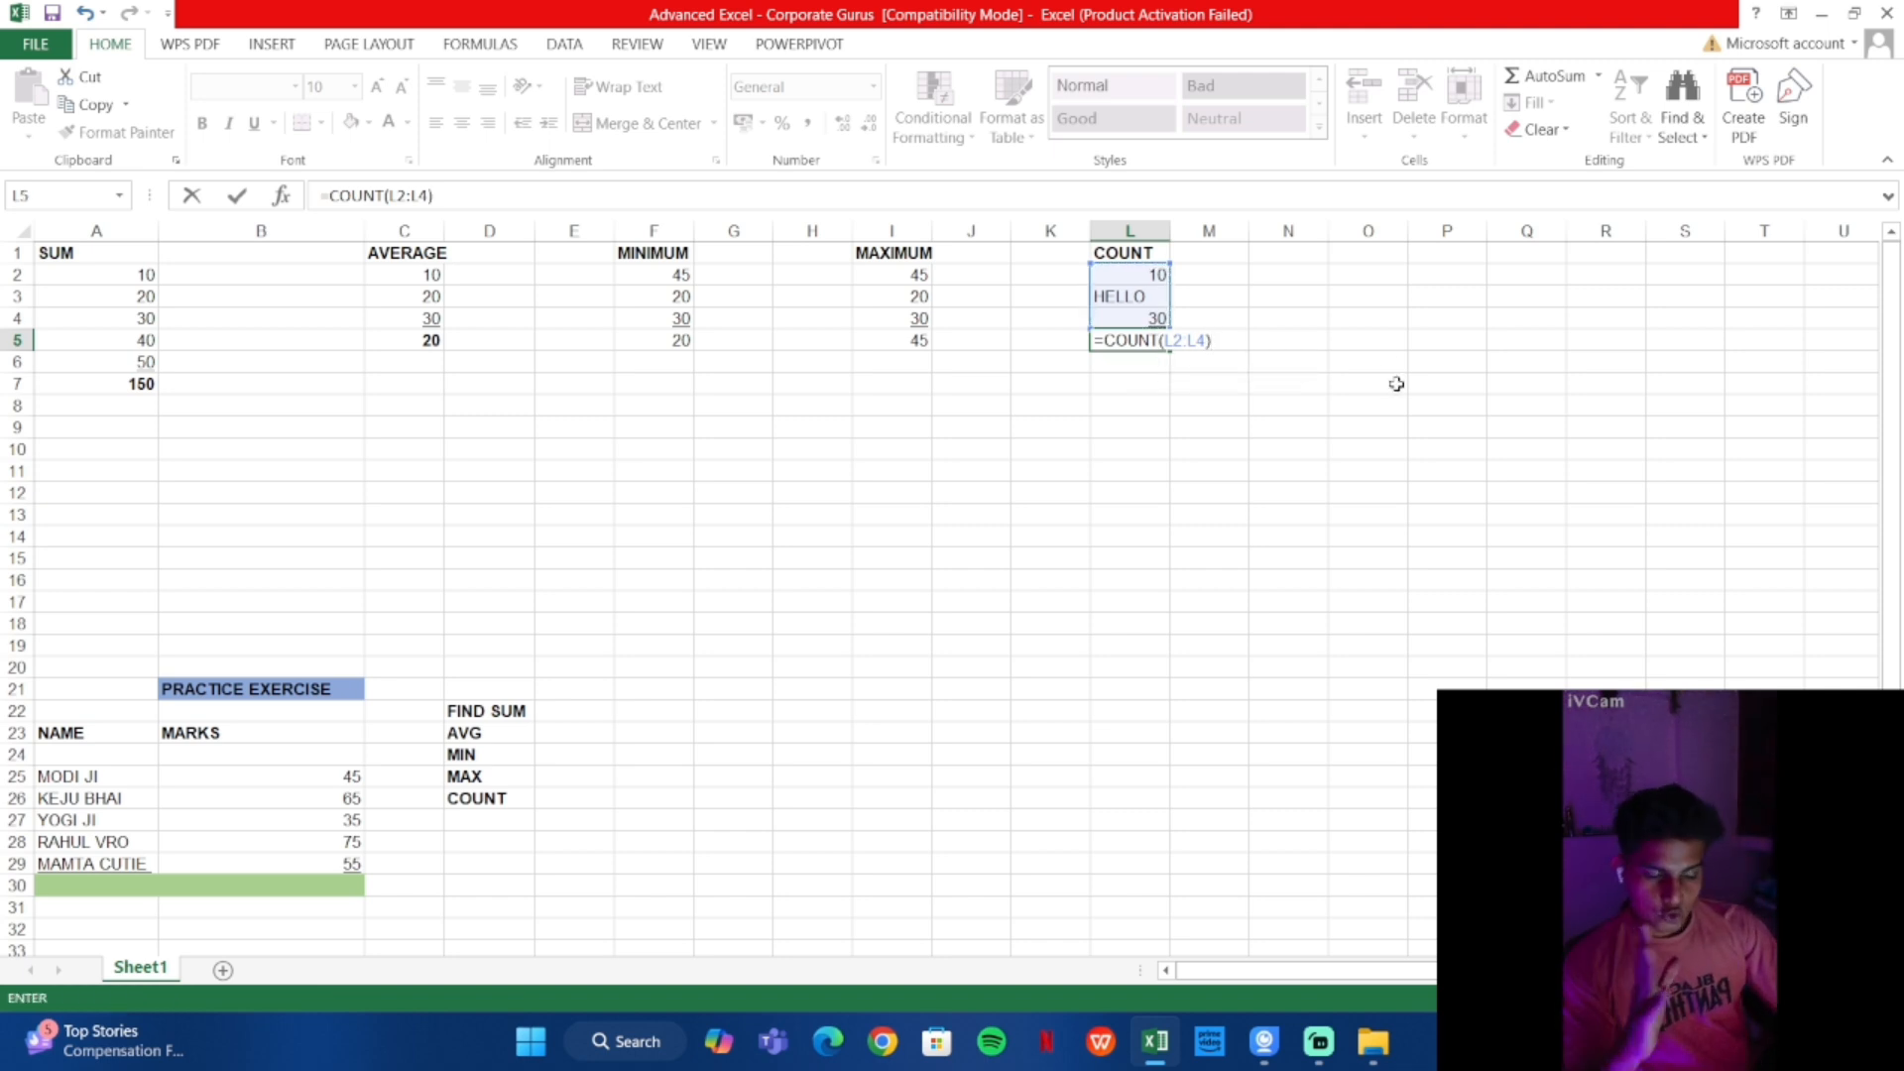
key("Return")
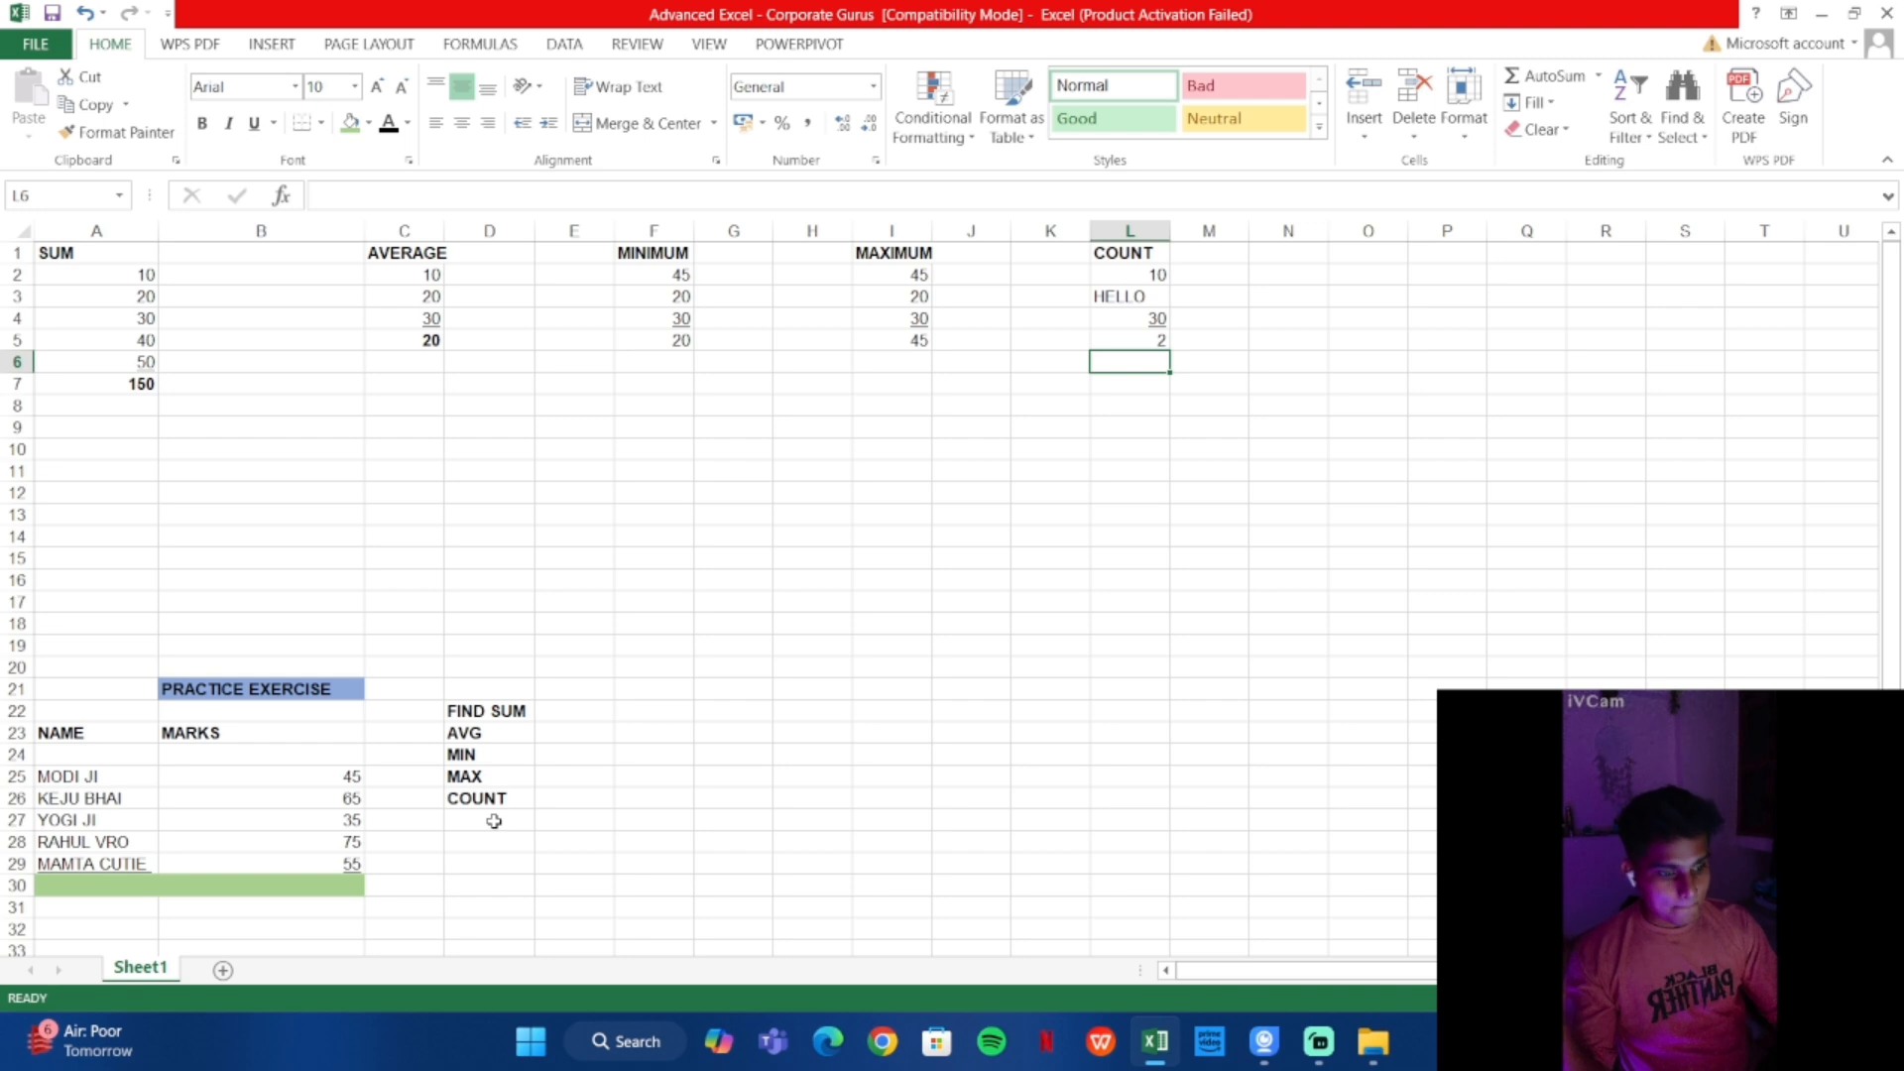
Enter the formula =SUM(B25:B29) in cell E22 beside FIND SUM to total the practice exercise marks
left_click(582, 713)
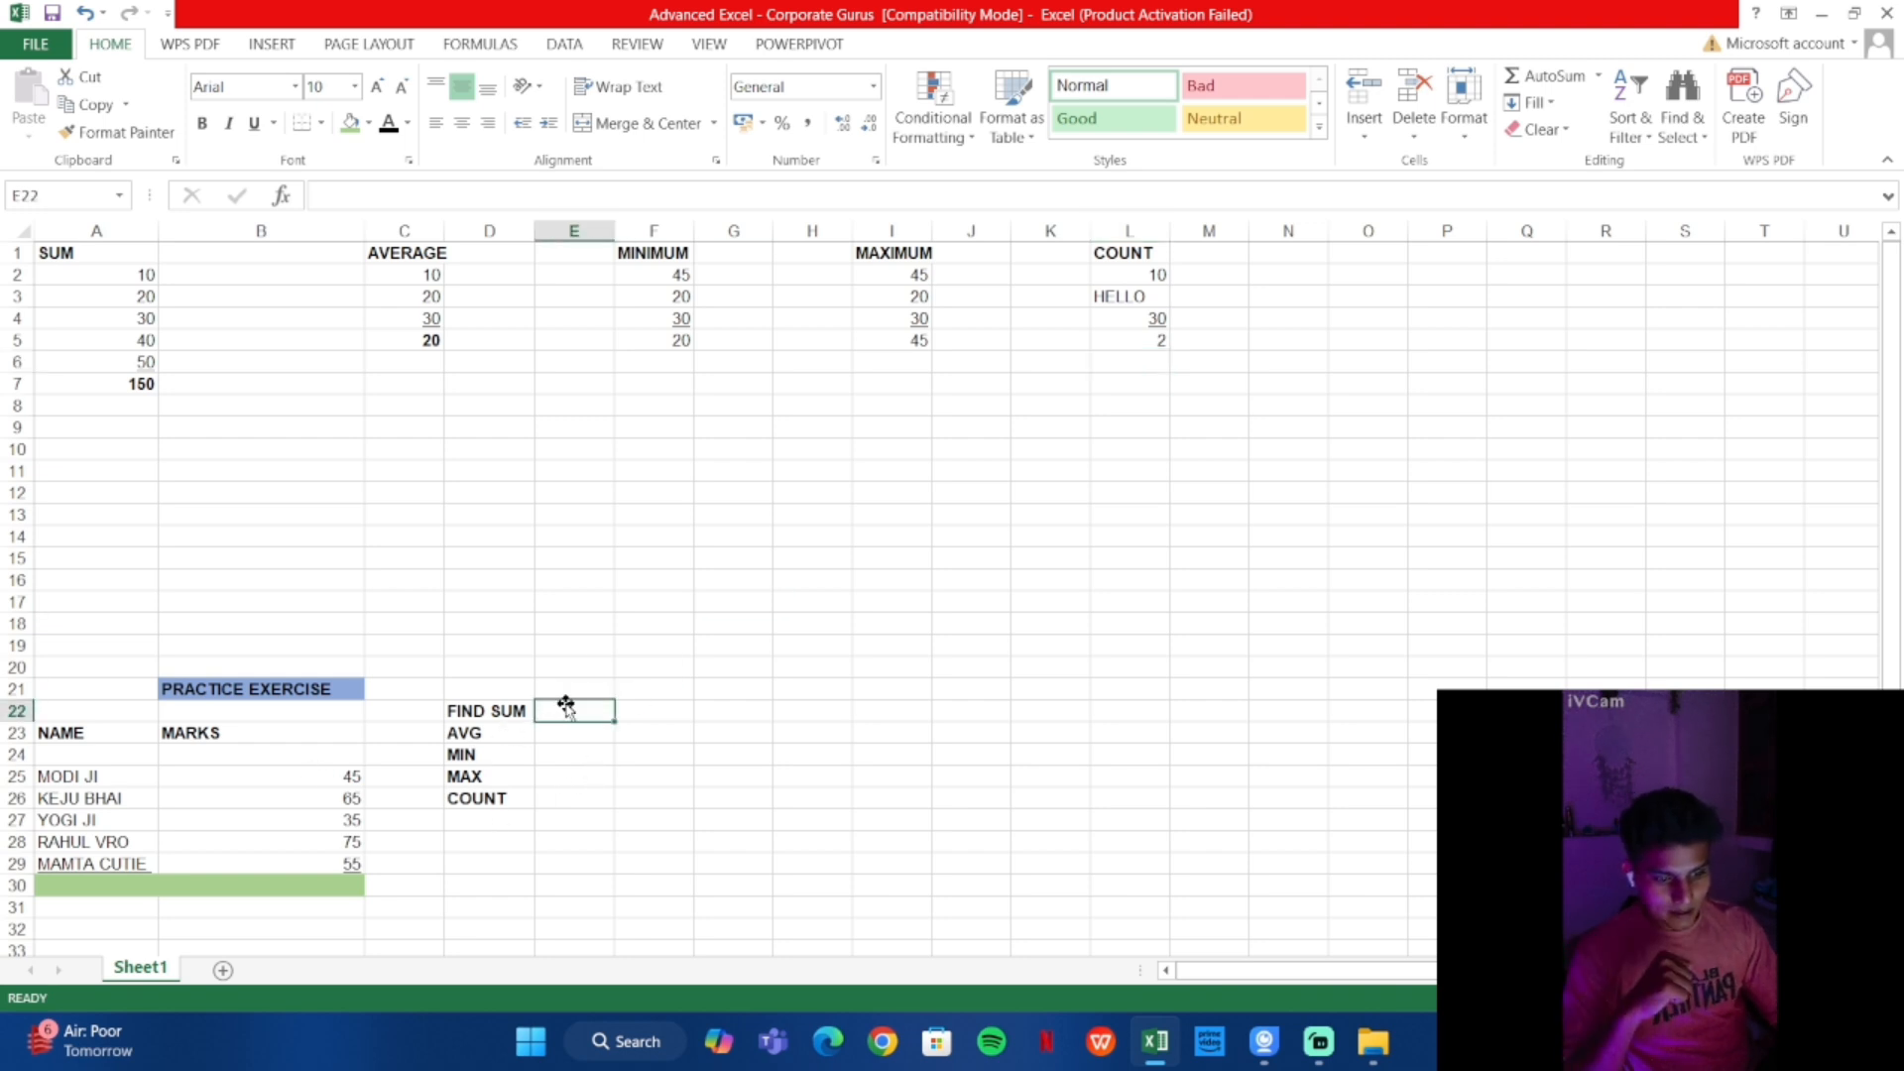
type("=")
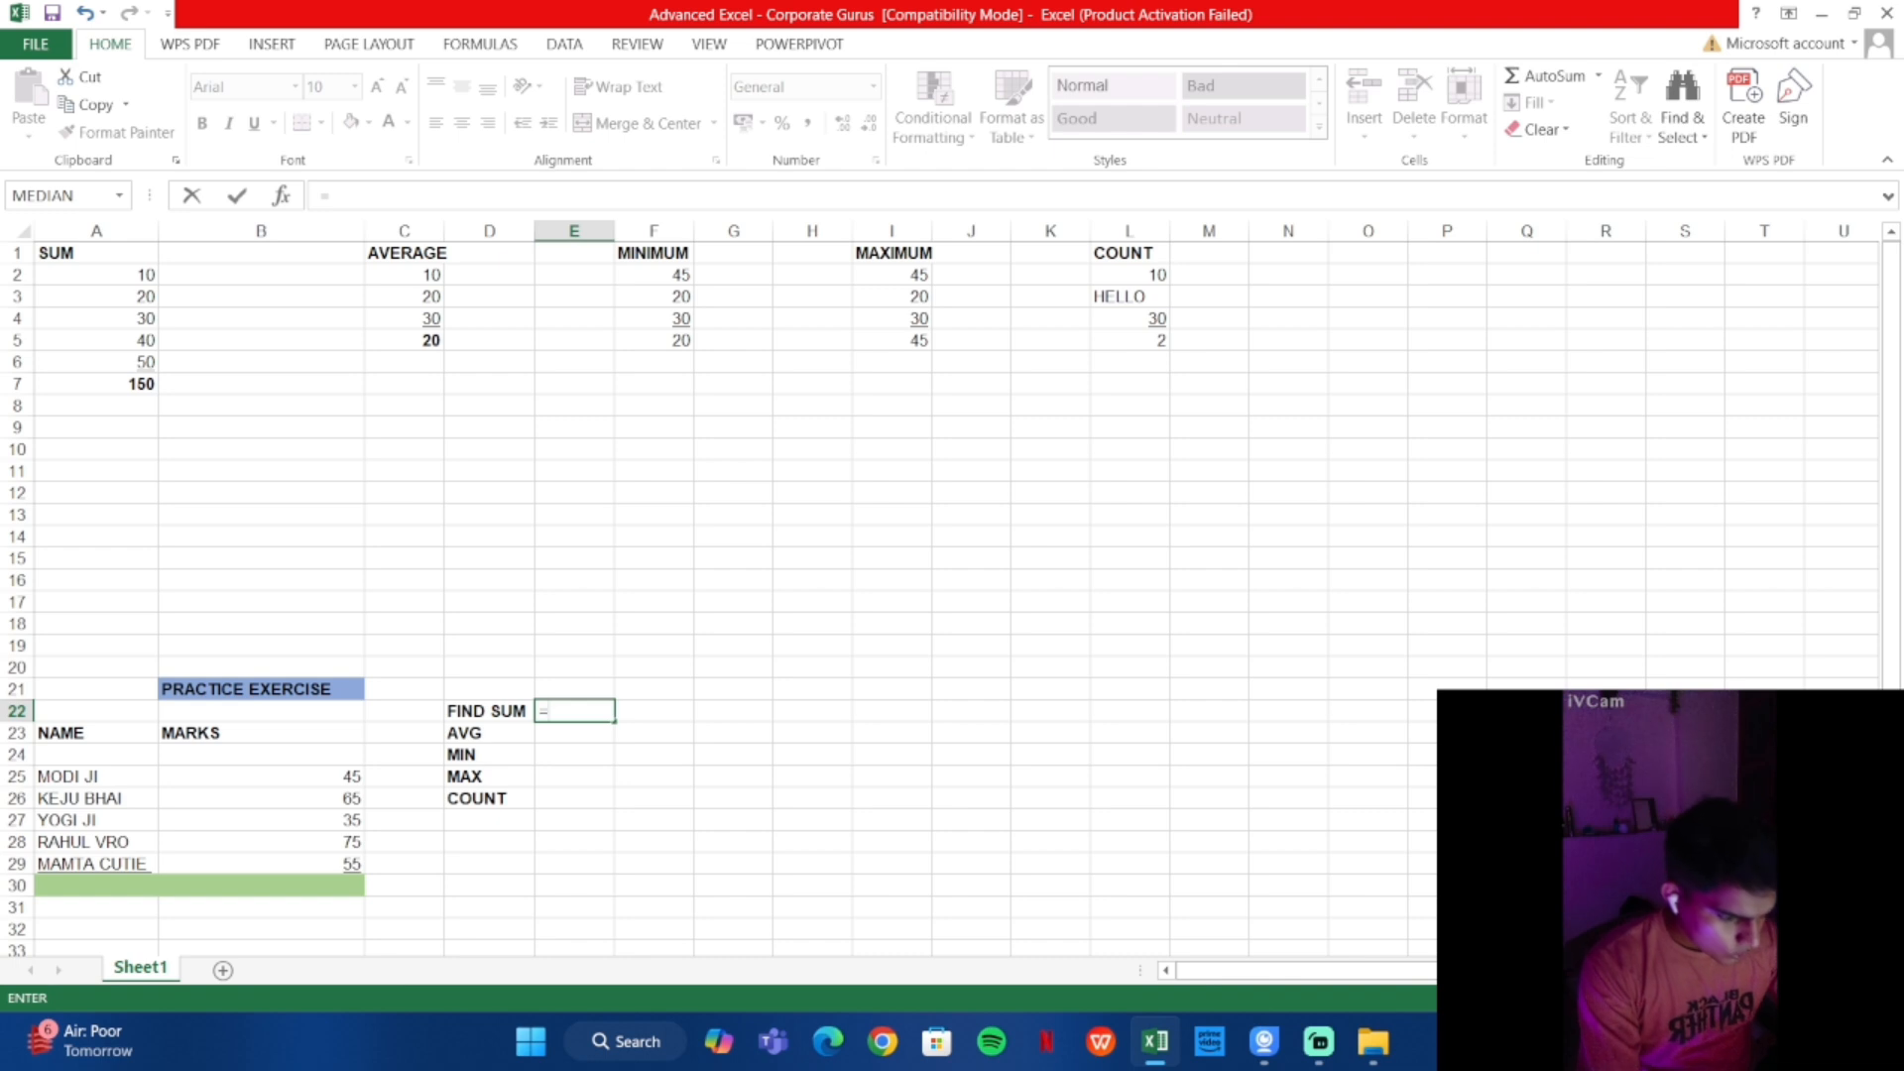
type("SUM")
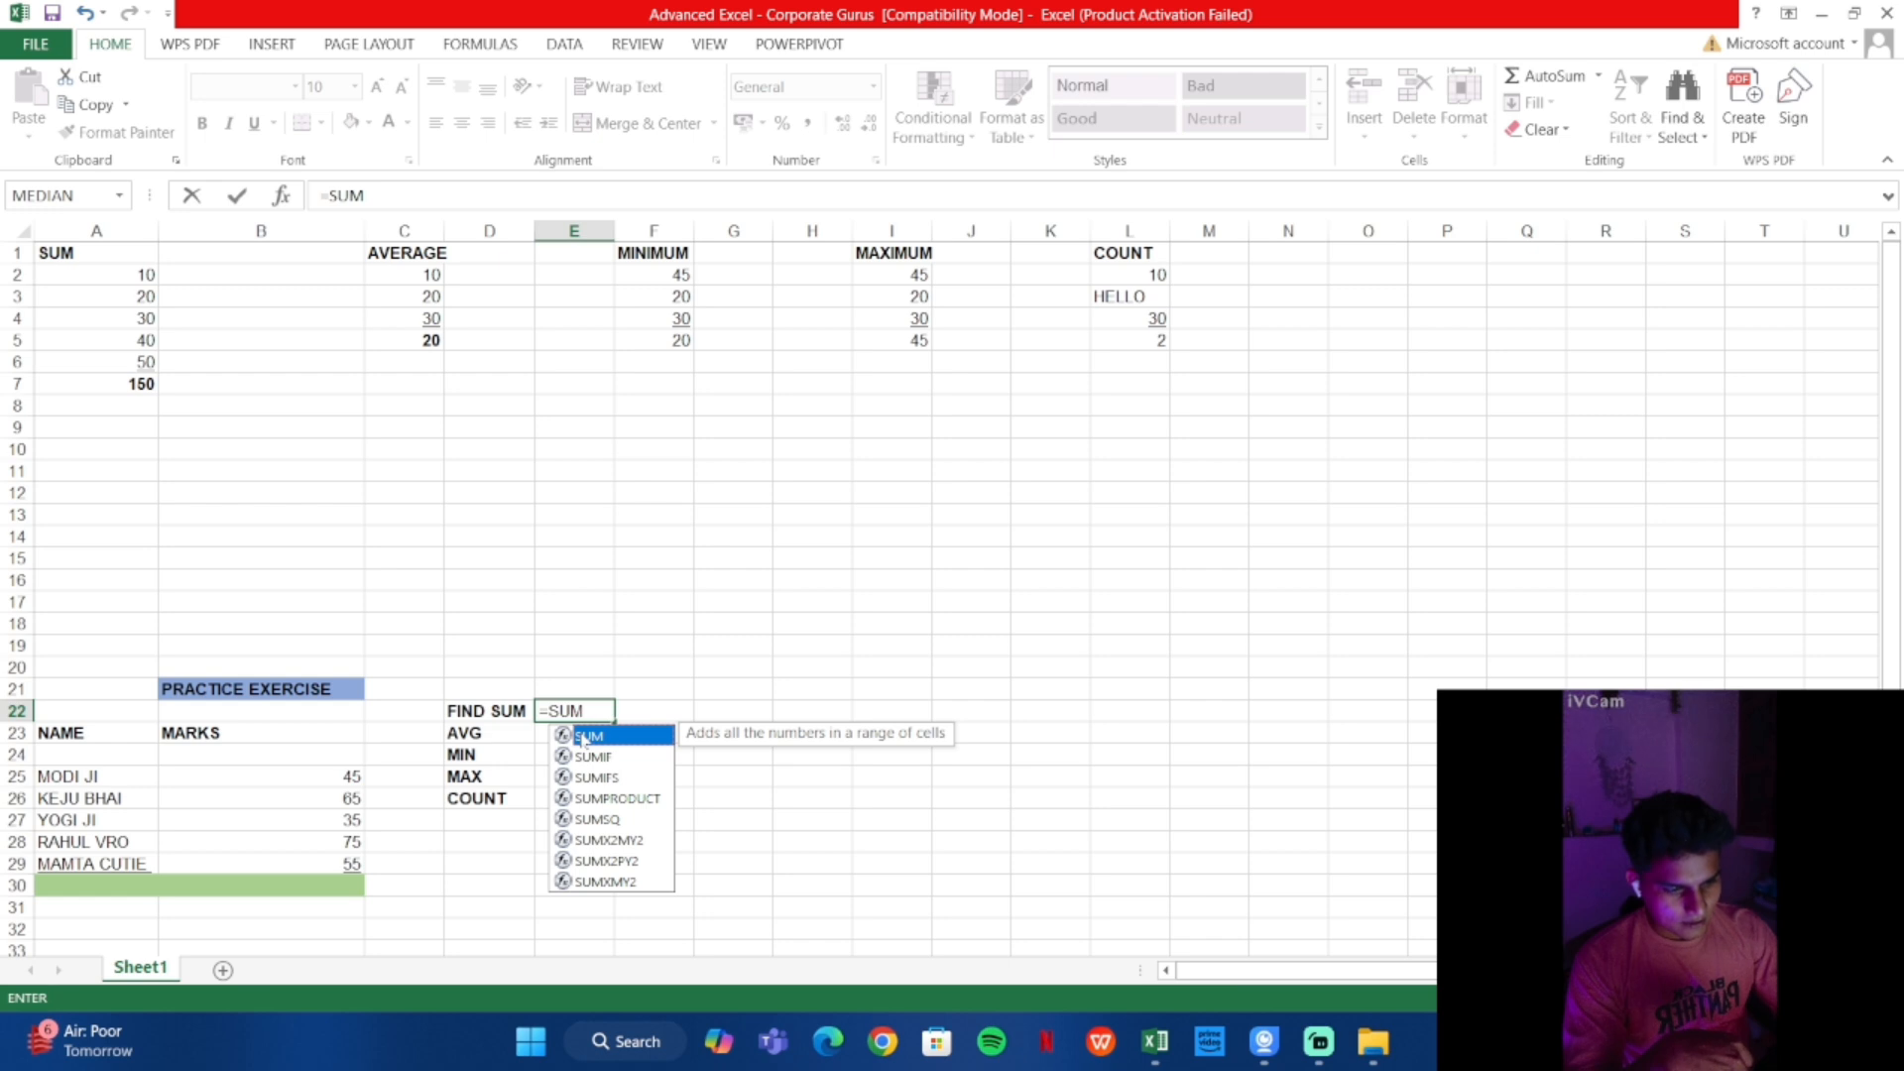
double_click(583, 737)
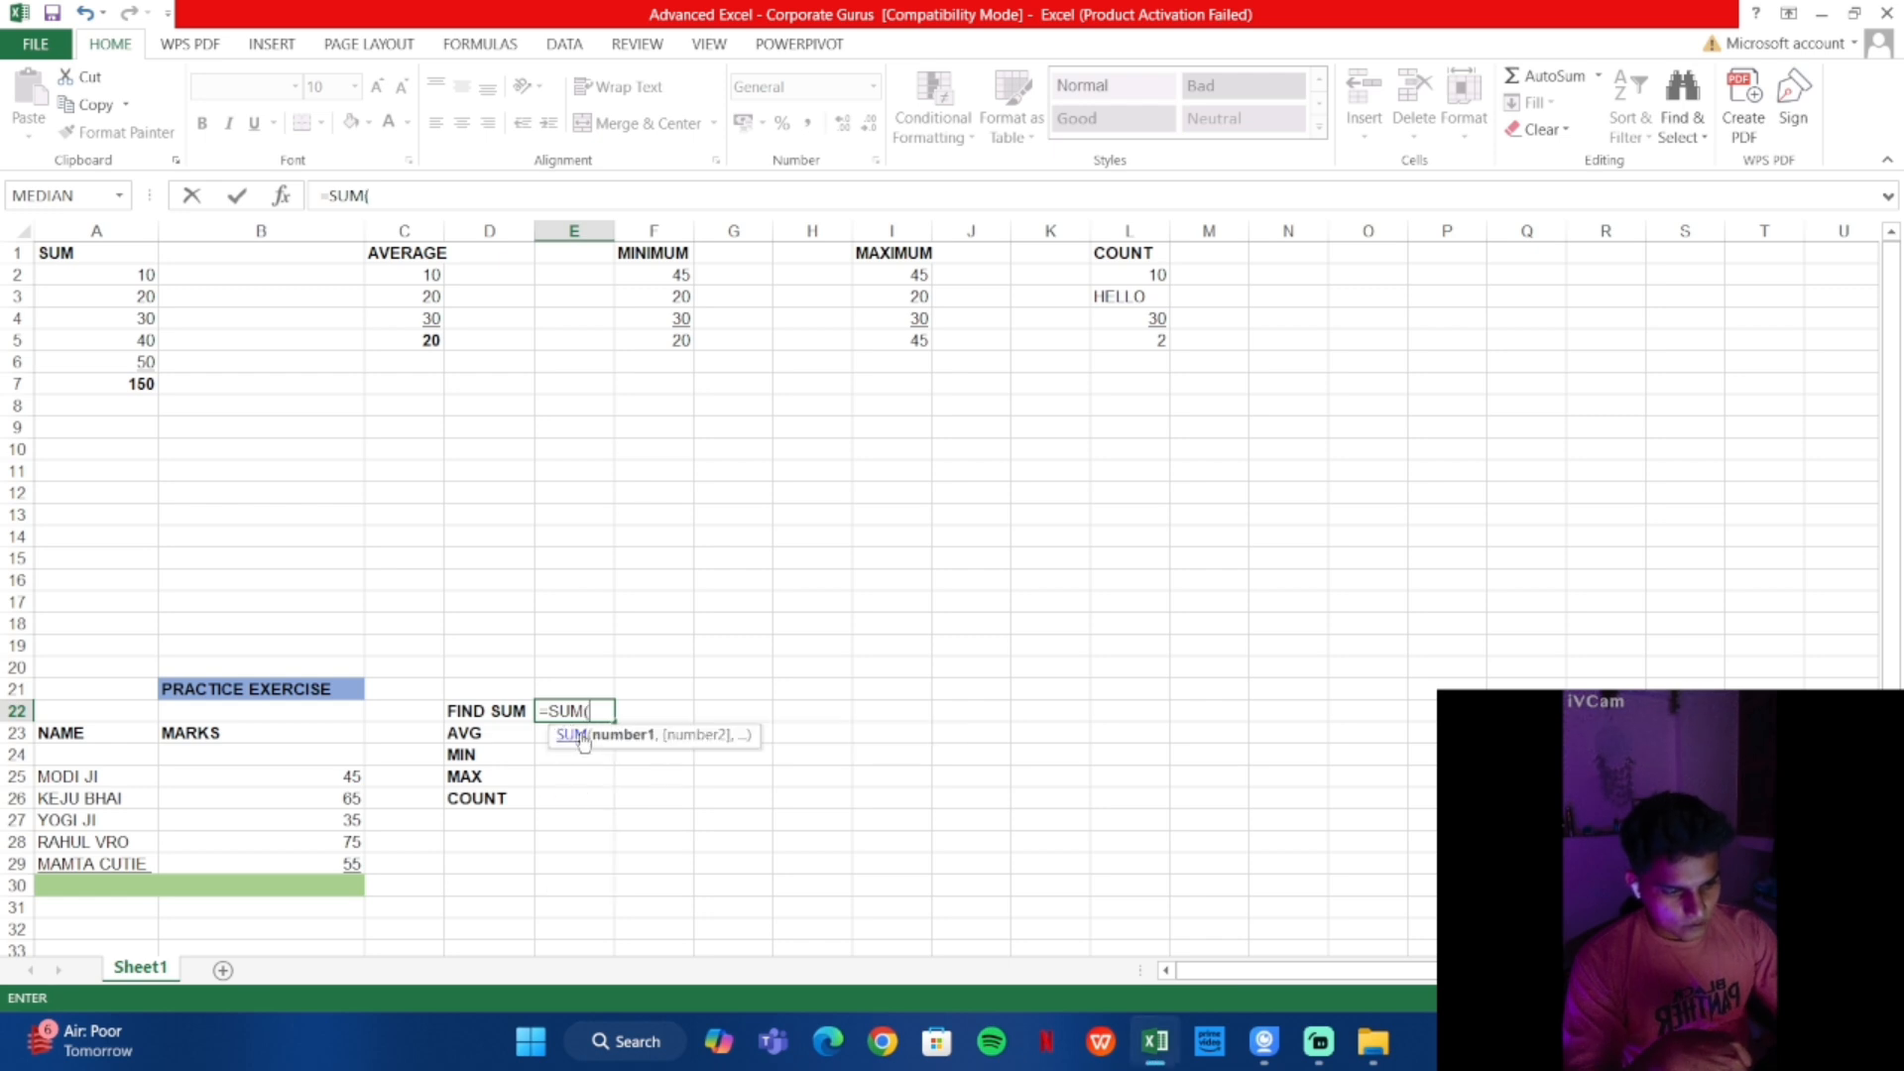
left_click(347, 774)
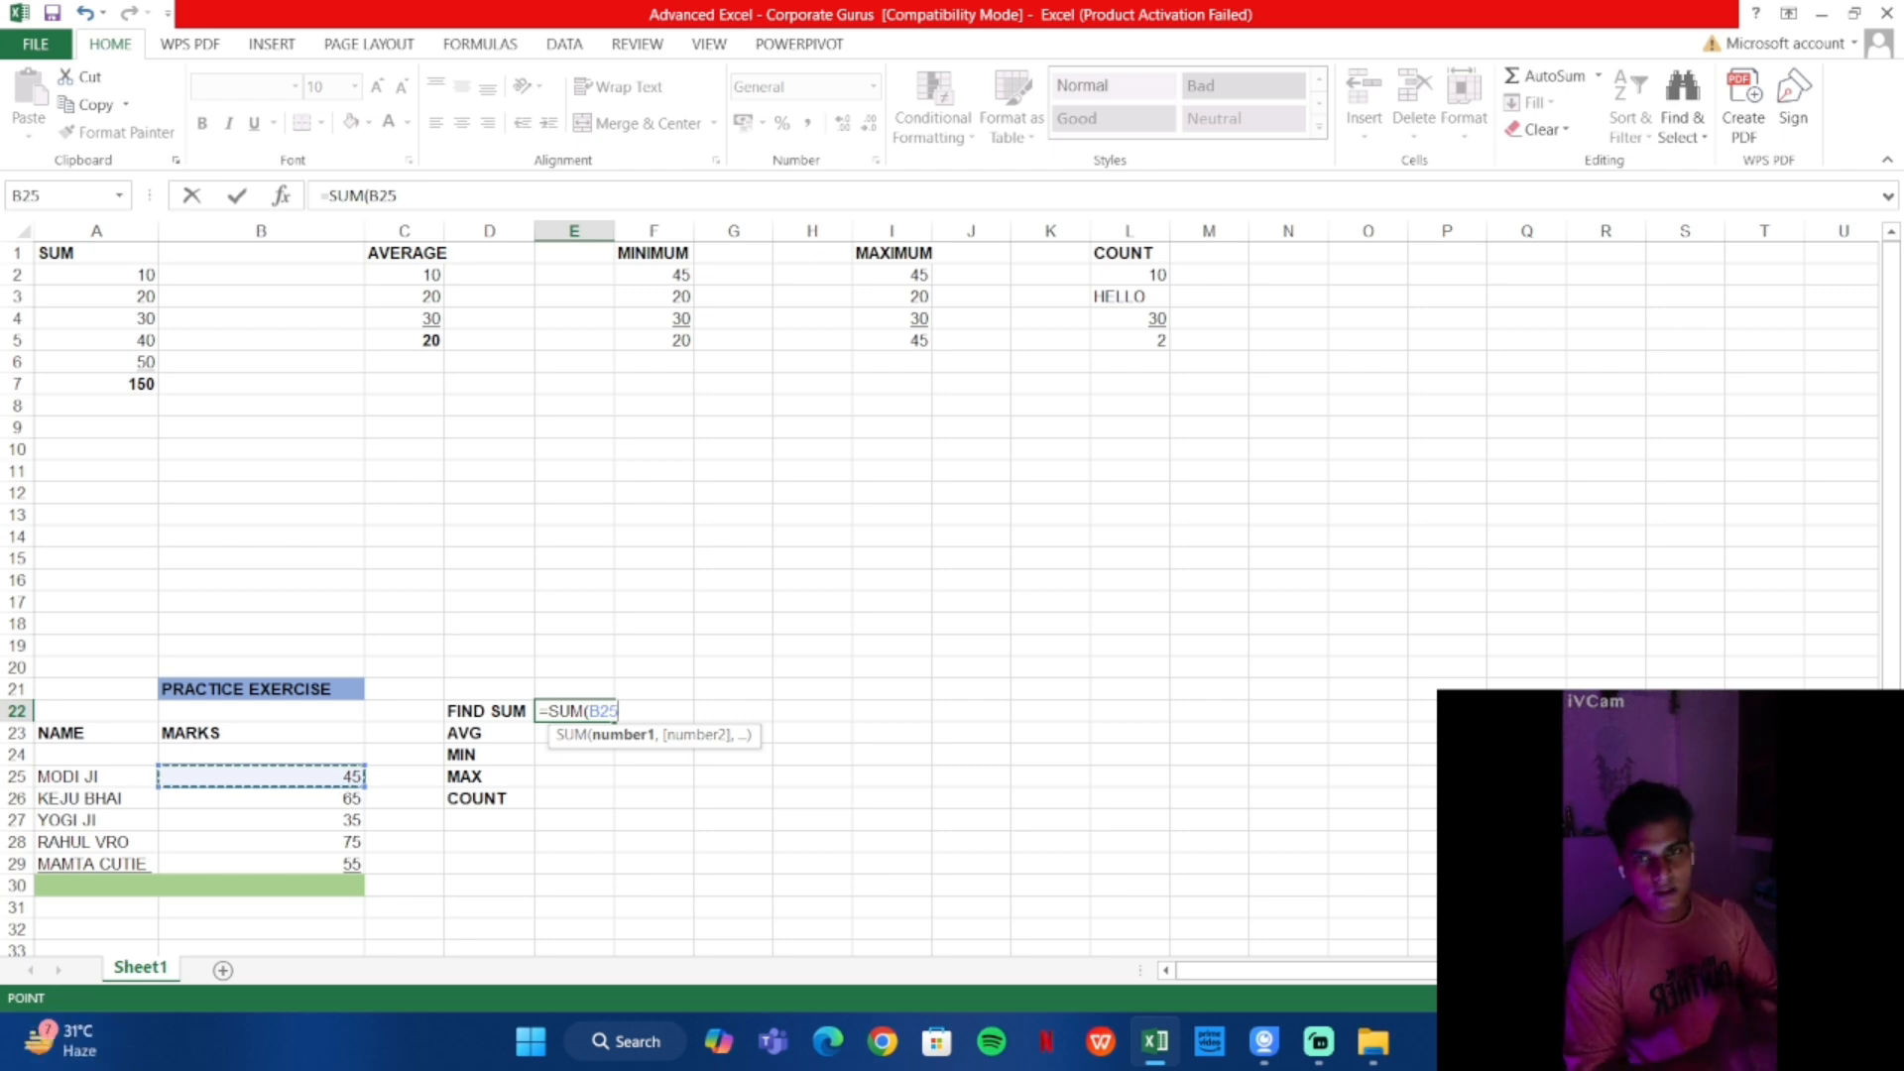
key("F8")
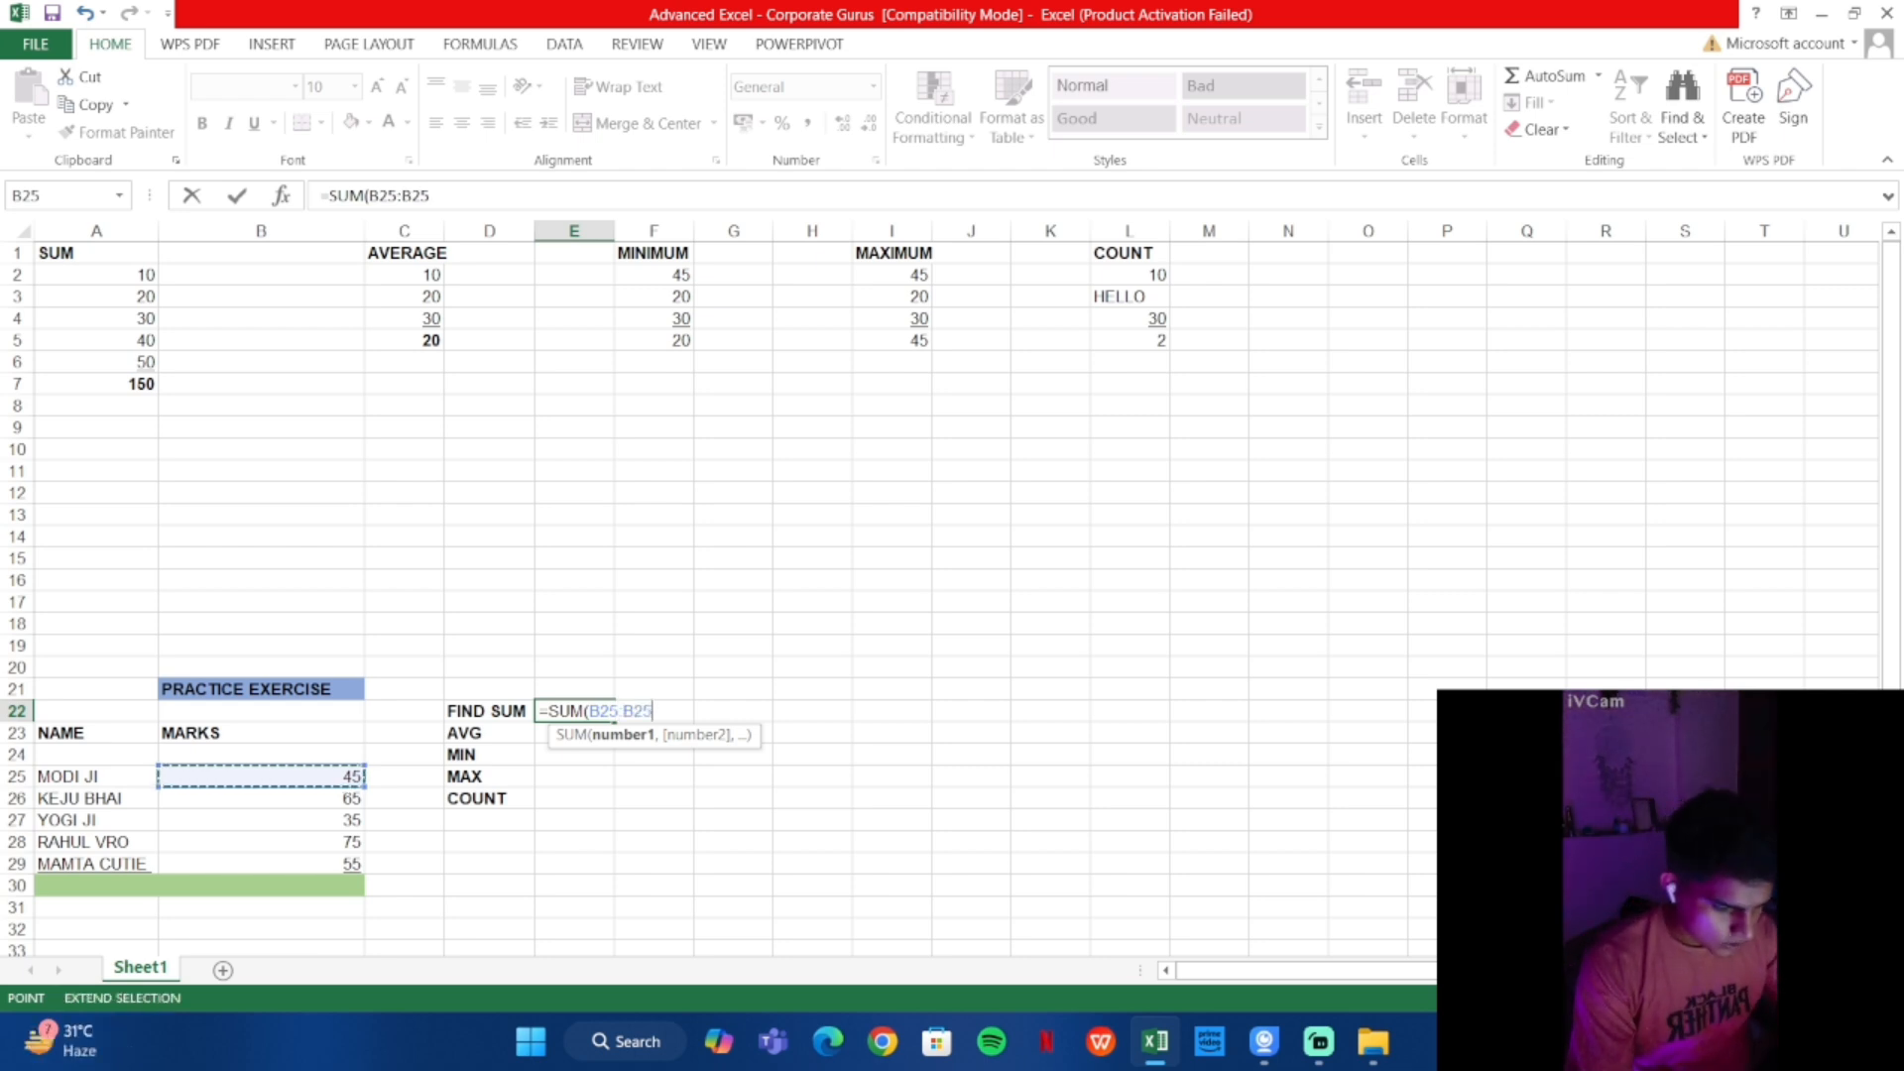
left_click(271, 861)
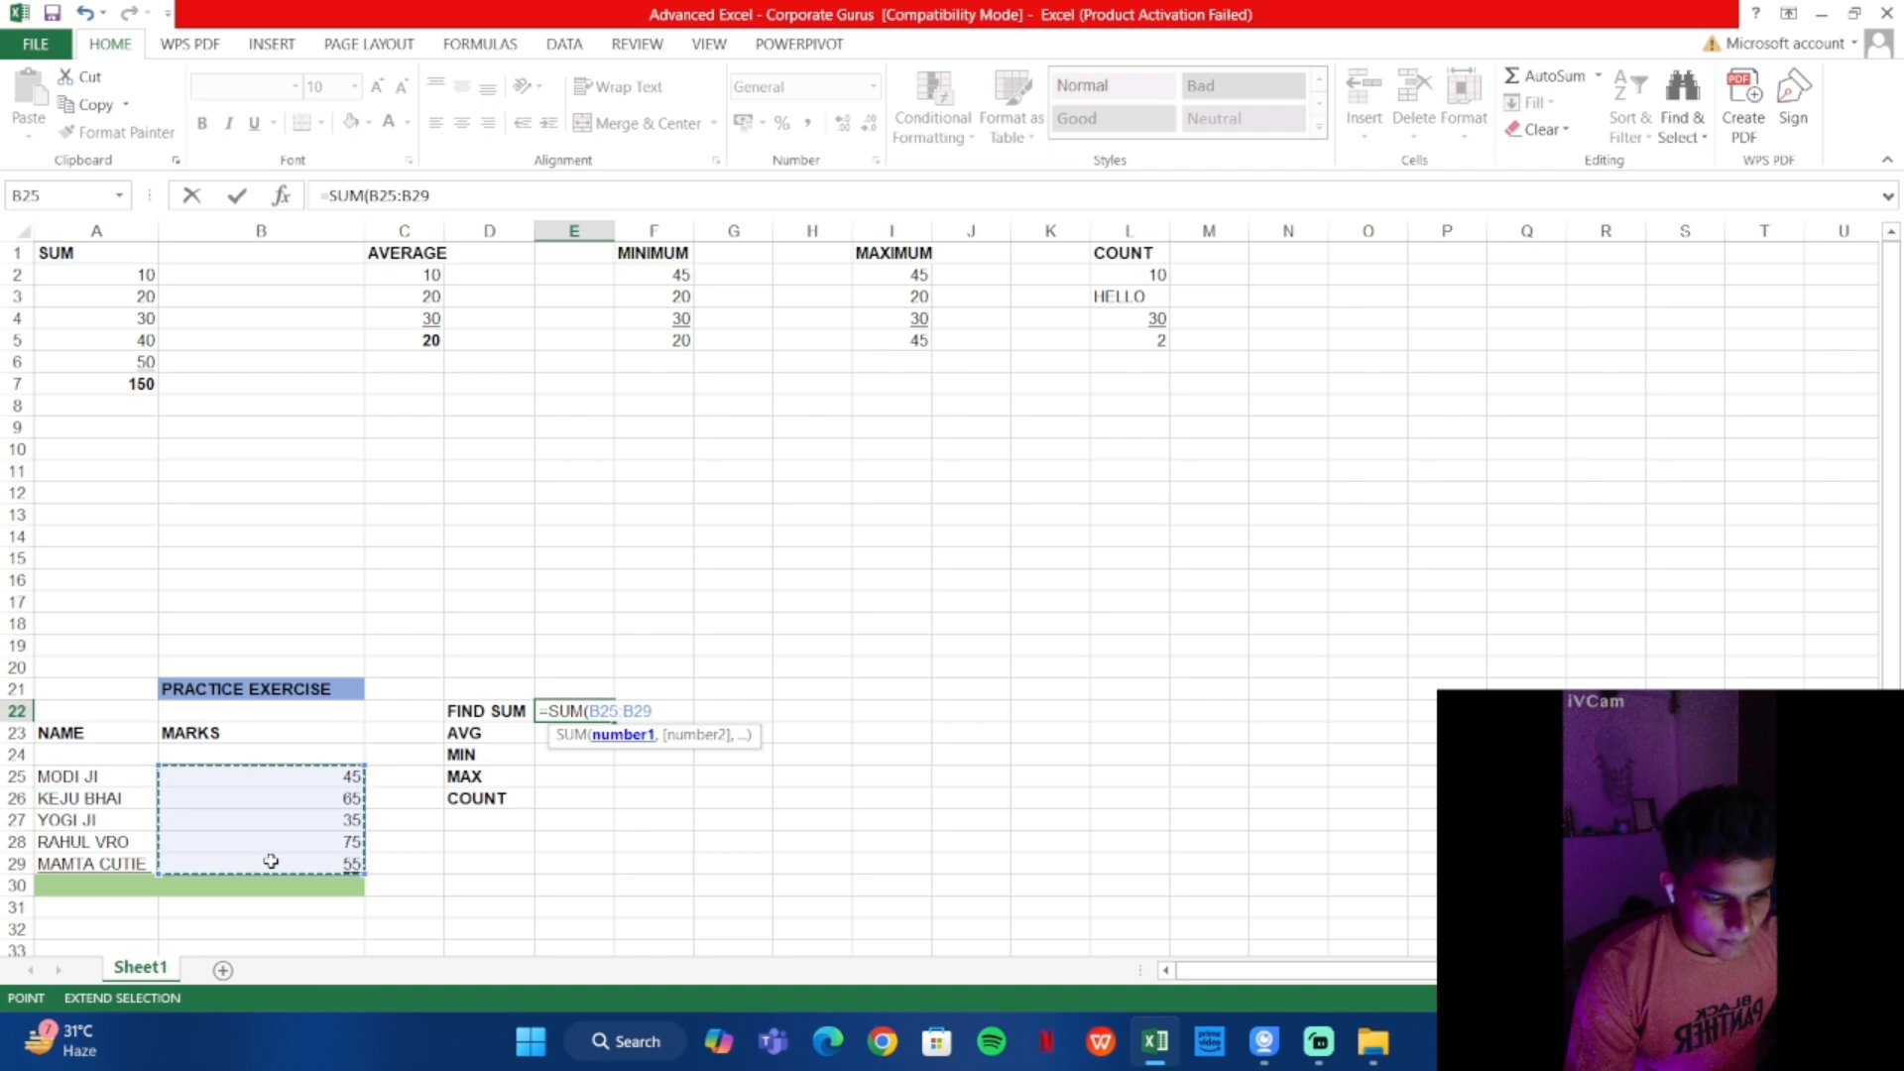
type(")")
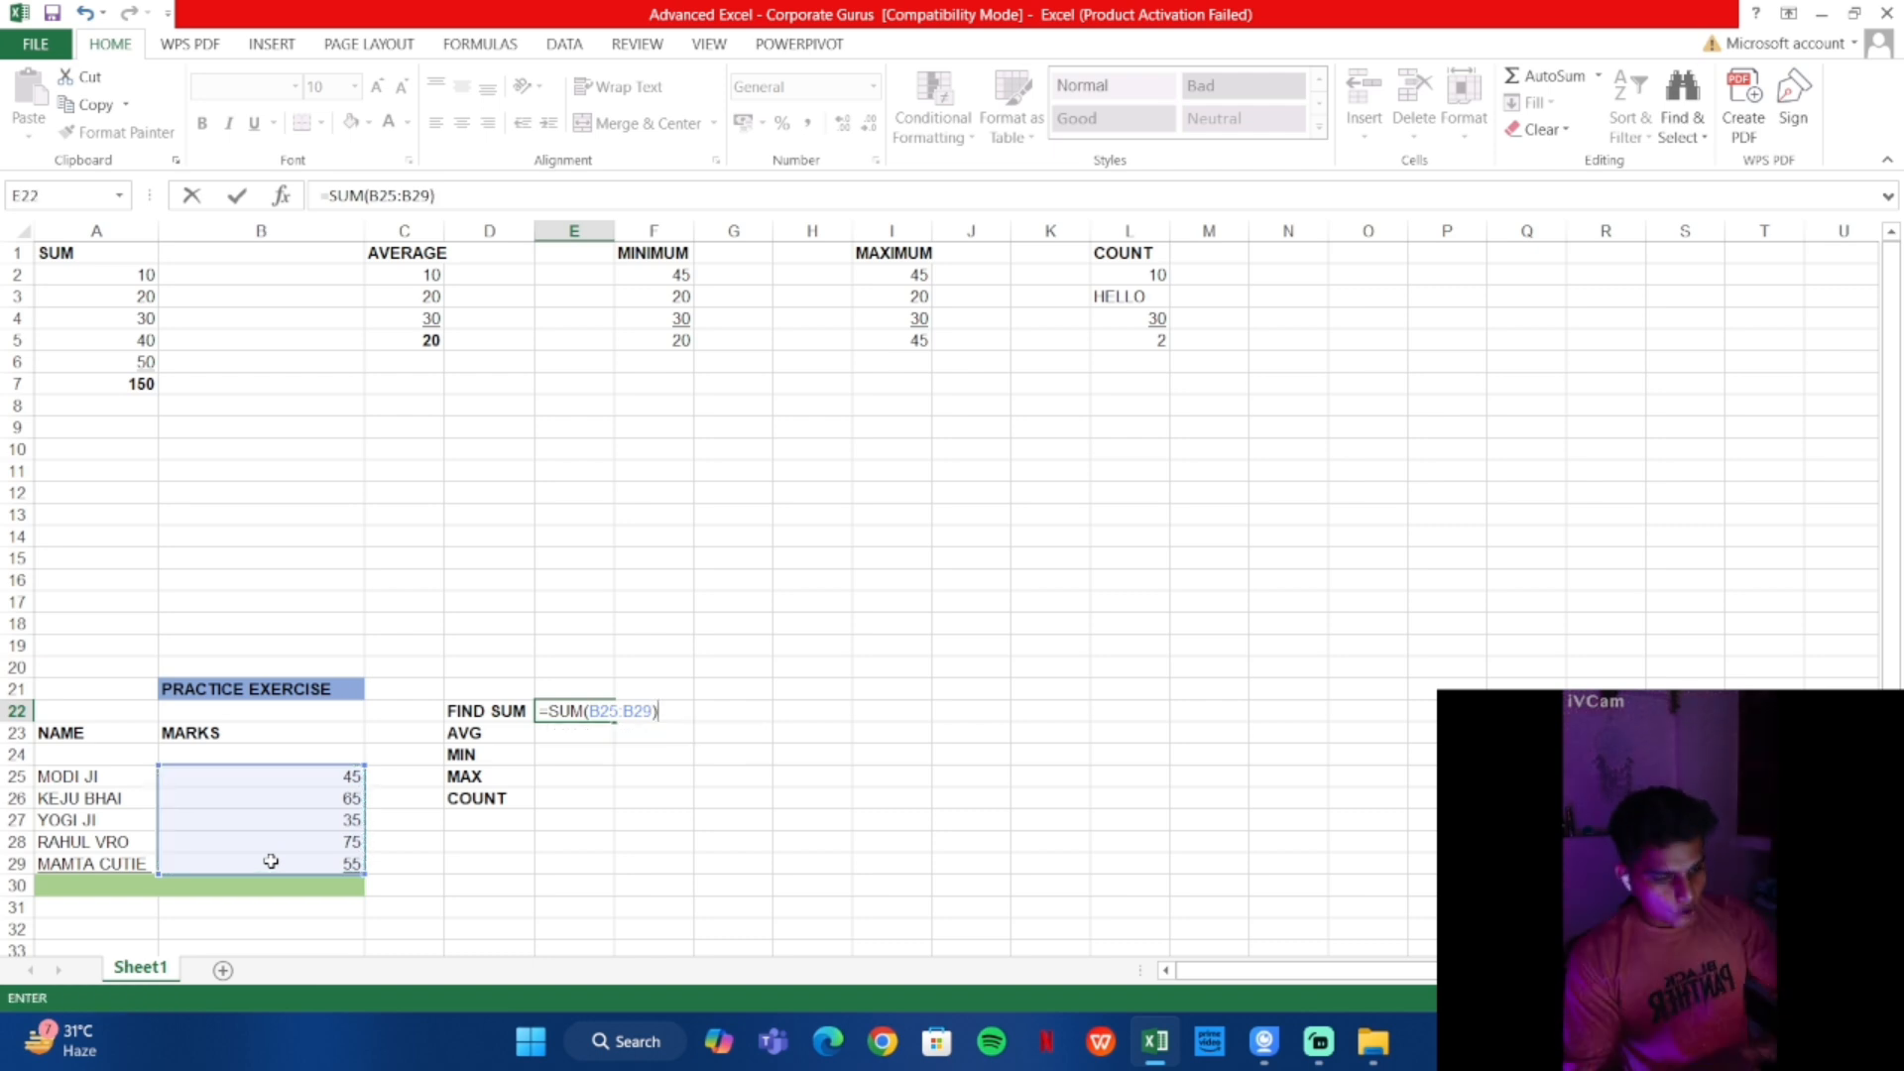
key("Return")
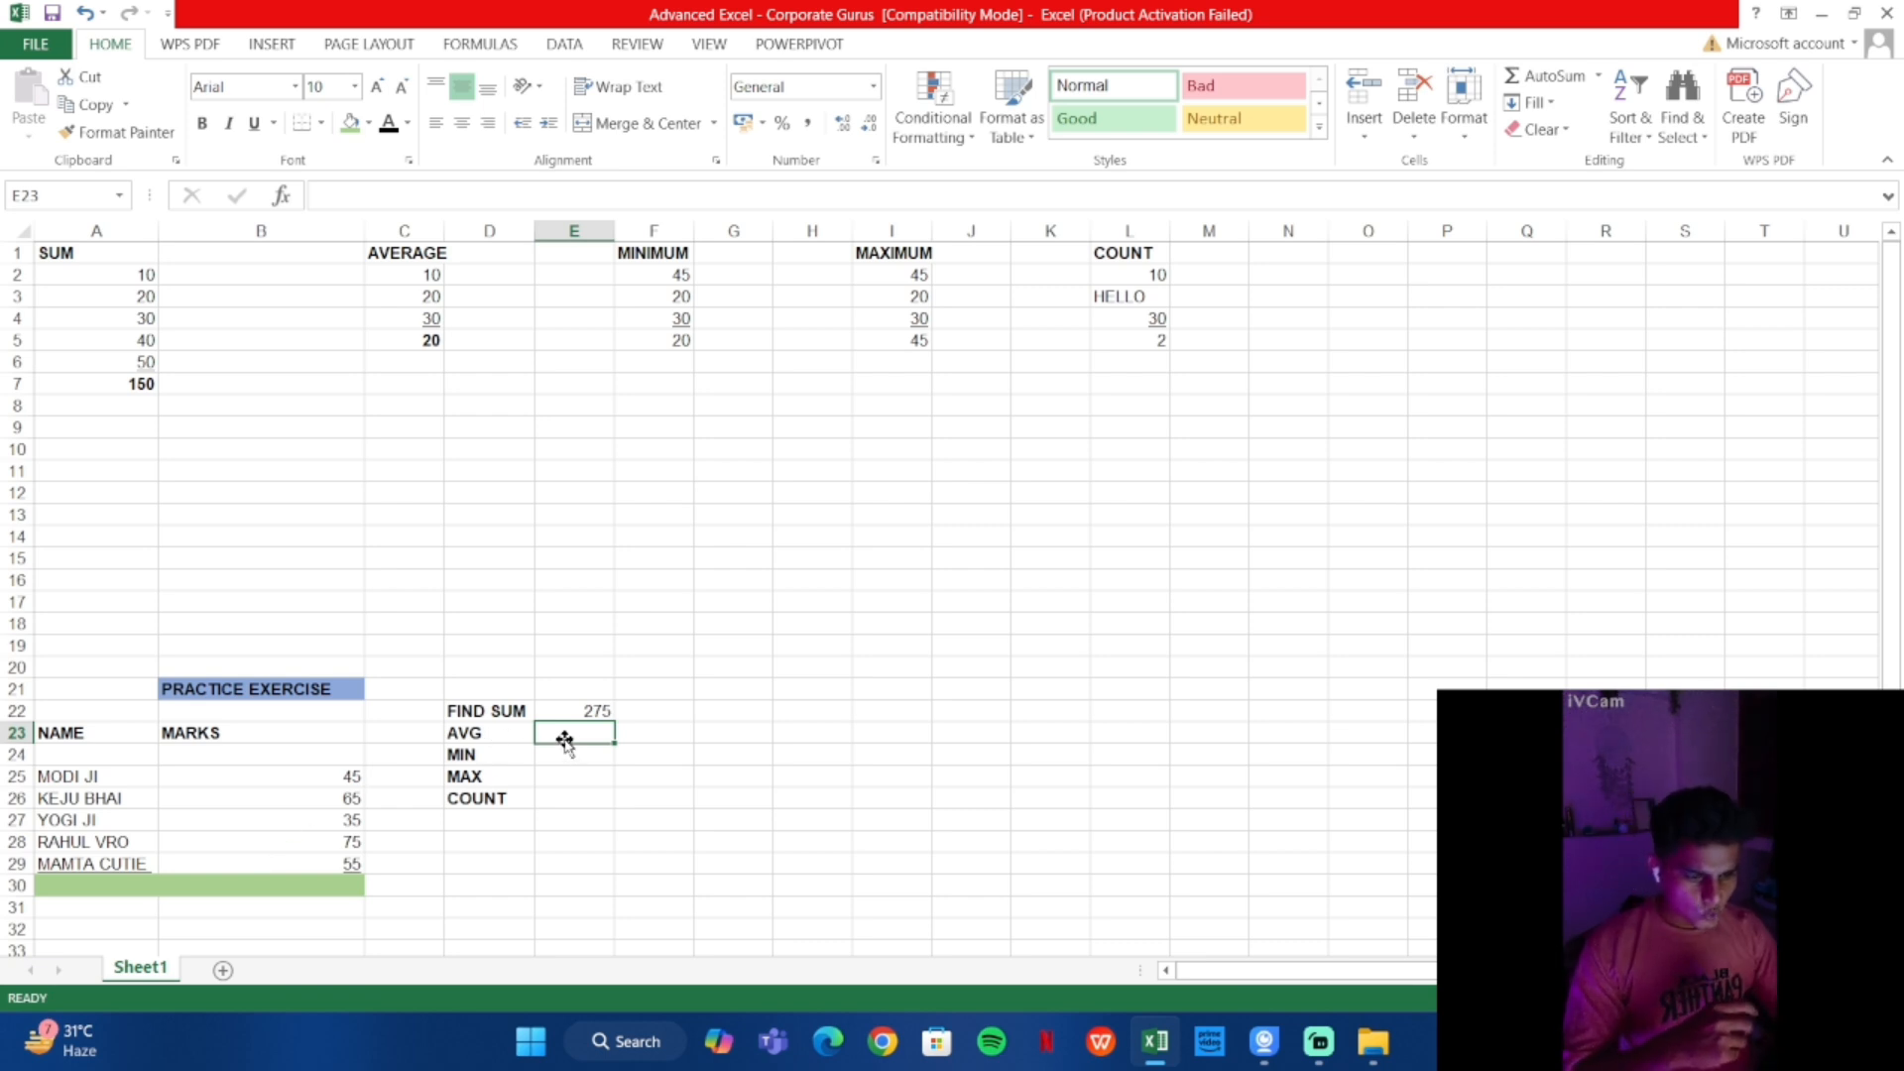
Enter an AVERAGE formula over the marks B25:B29 in cell E23 beside AVG
type("=")
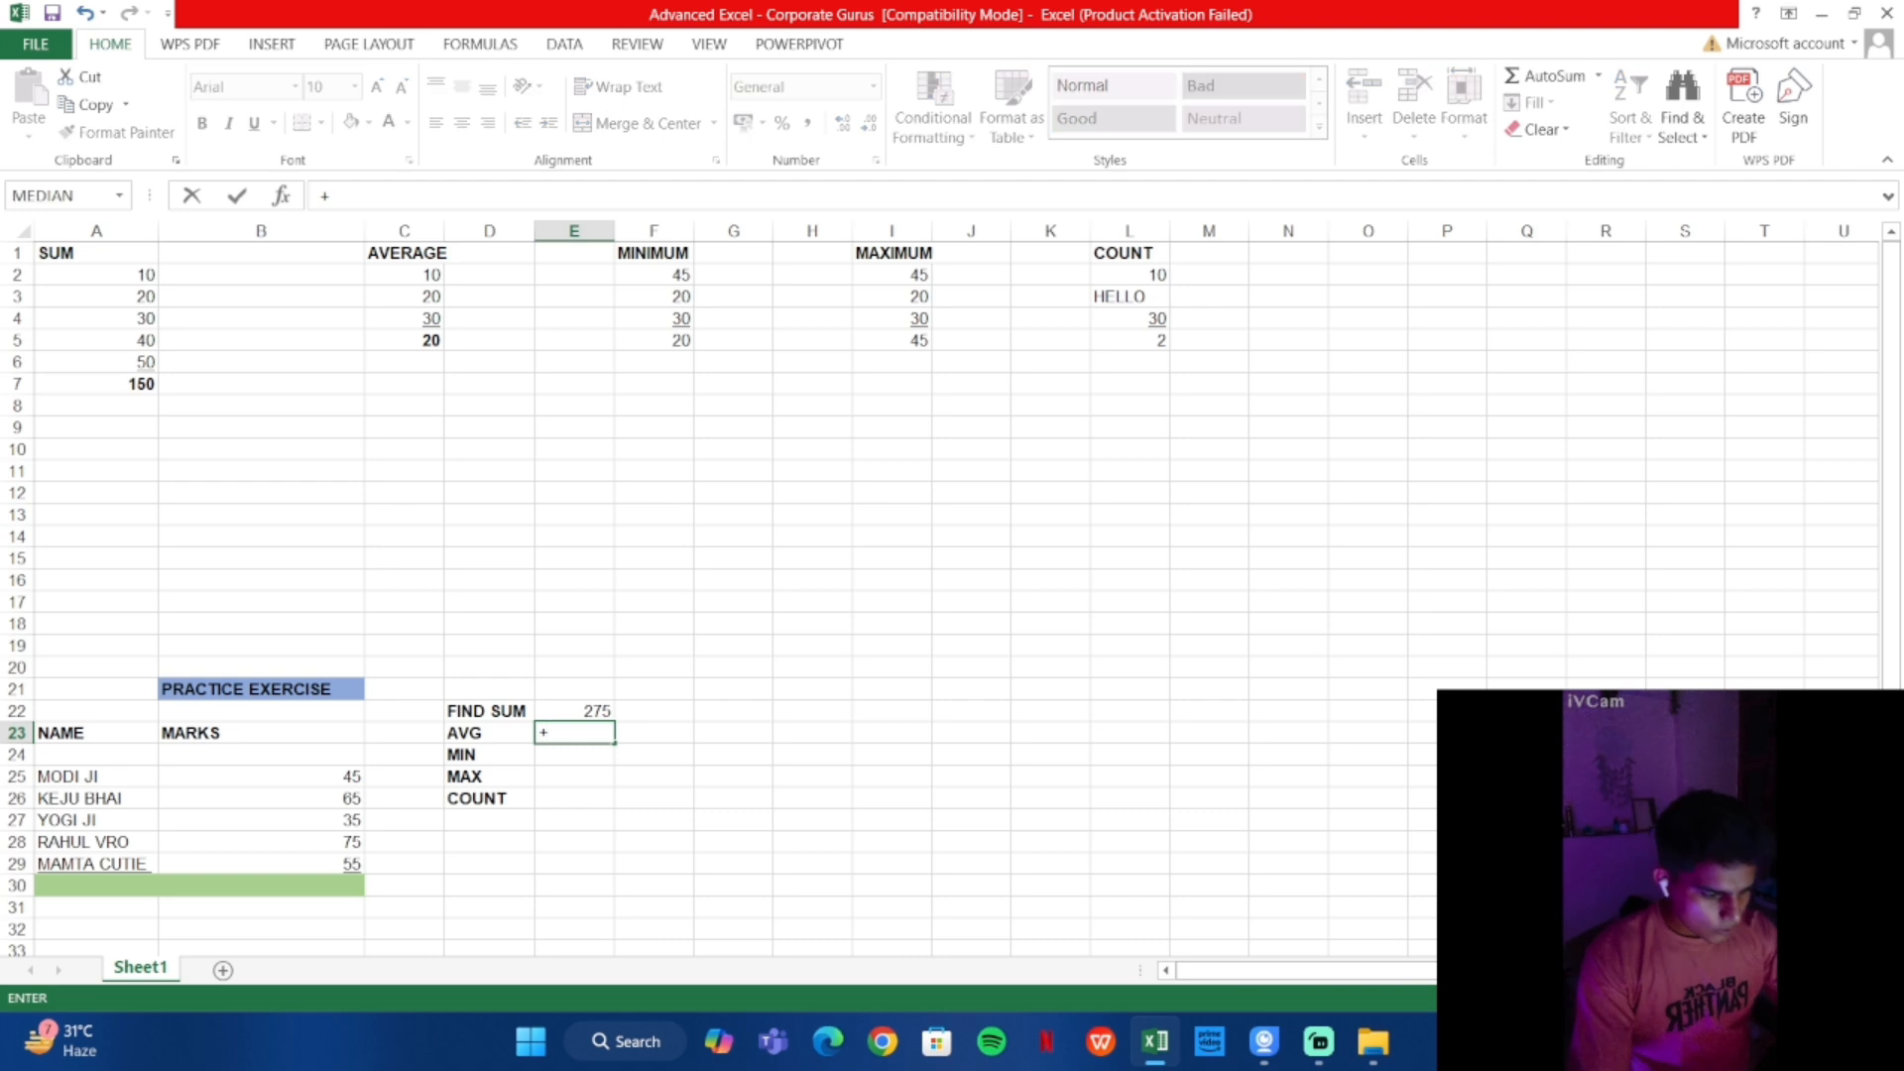
key("BackSpace")
type("=")
key("BackSpace")
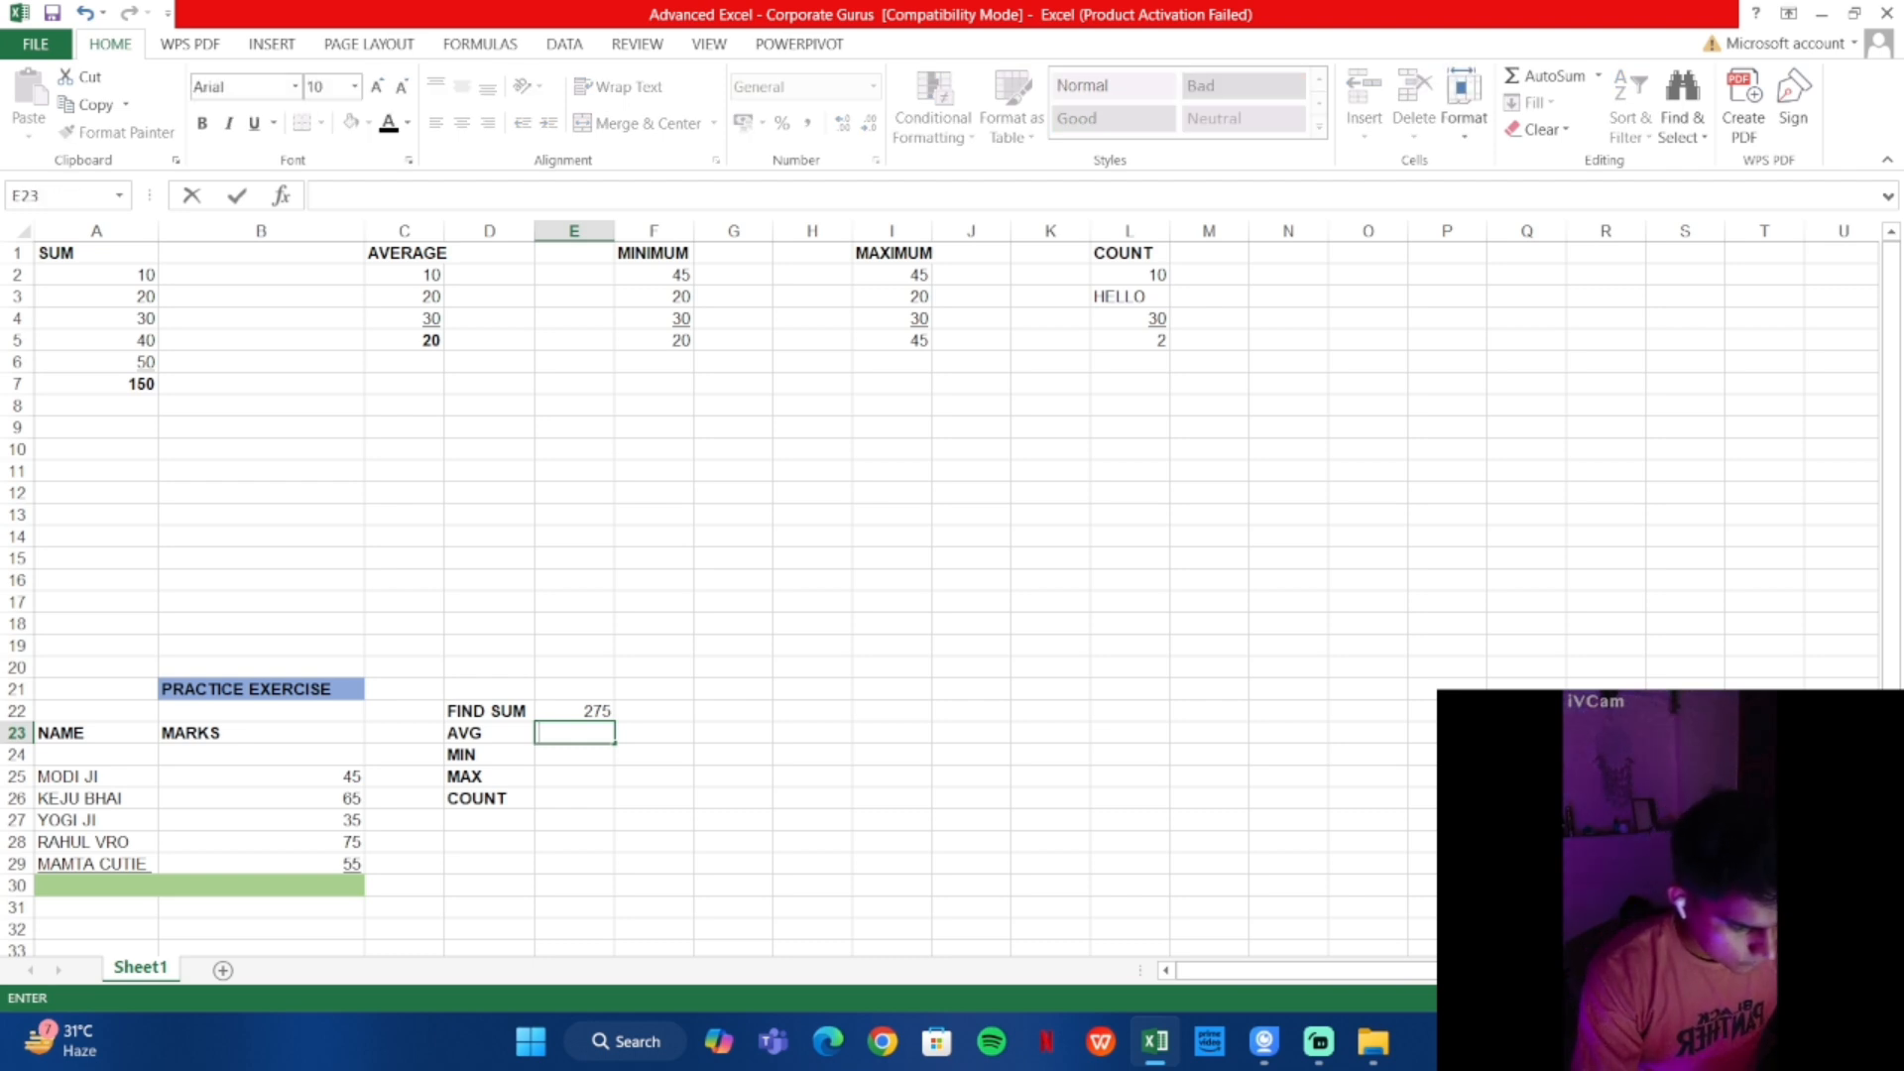
type("=")
key("BackSpace")
type("=")
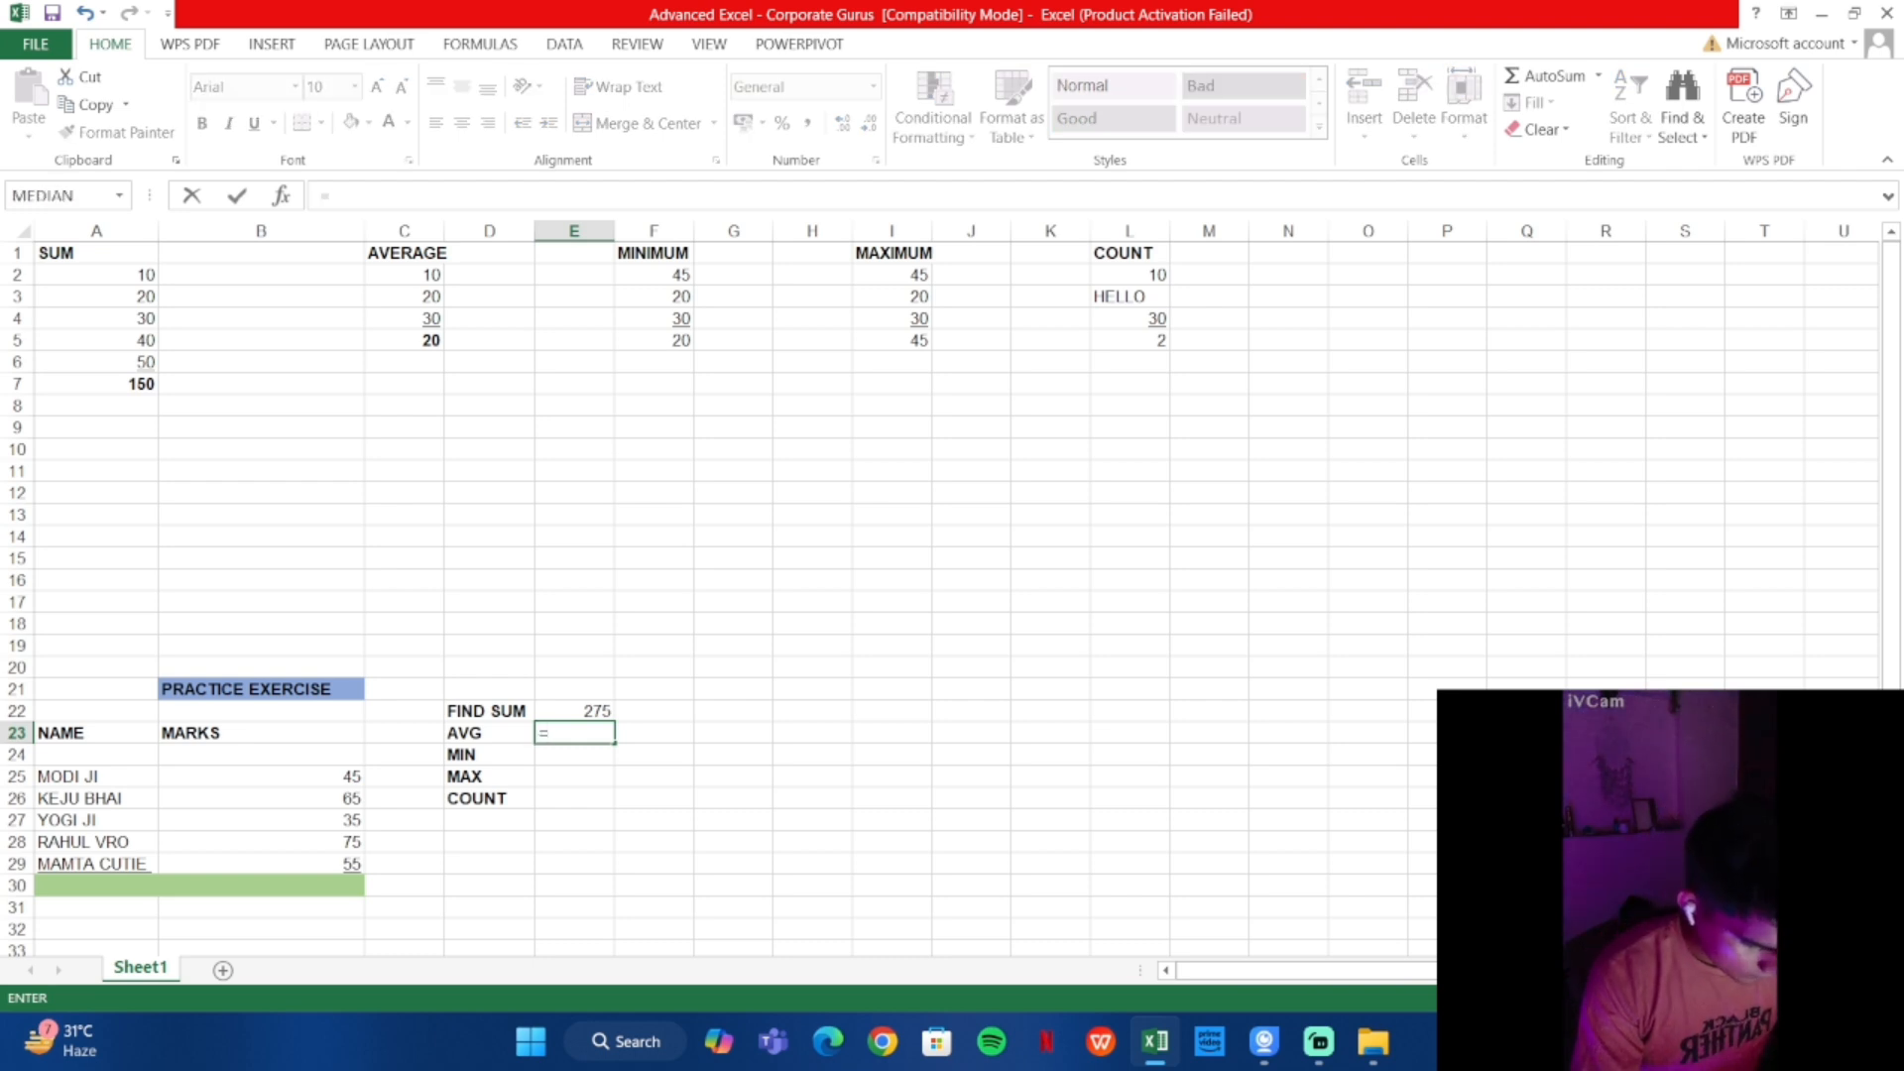
type("AVER")
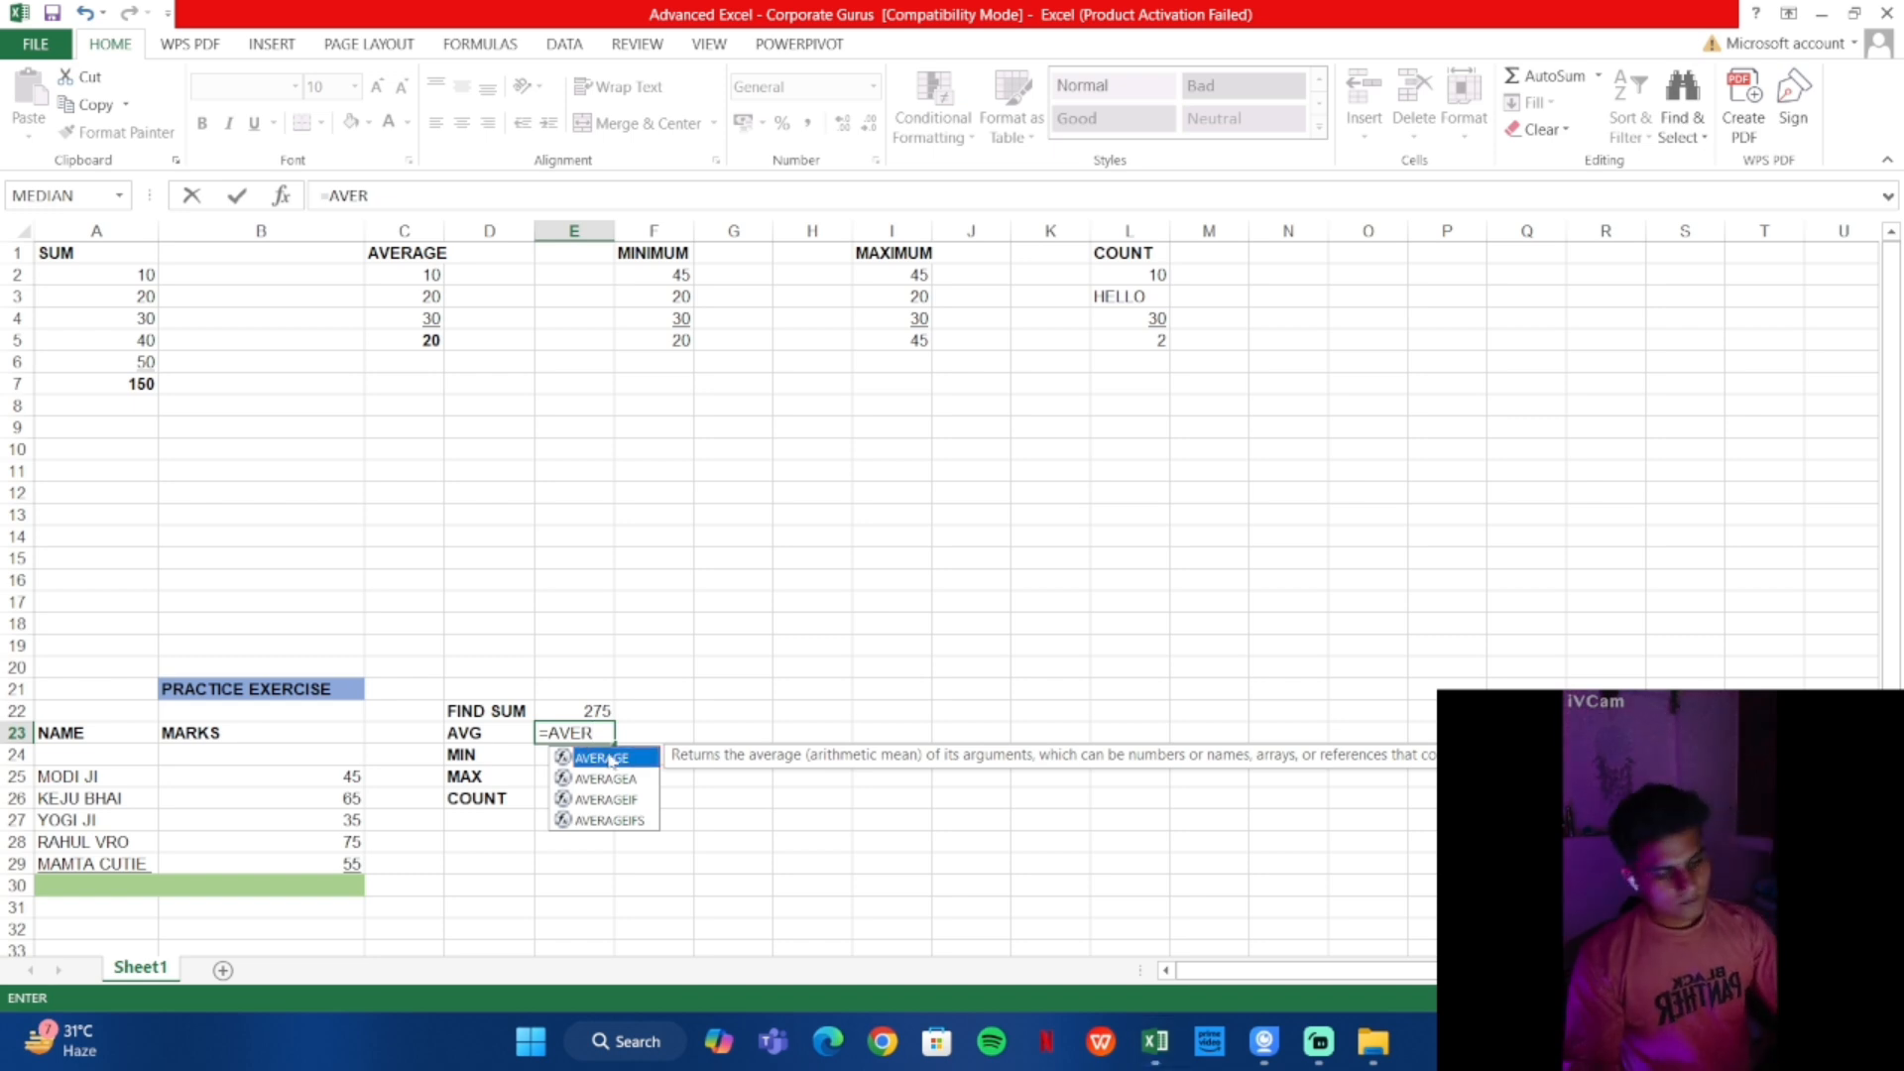
double_click(611, 759)
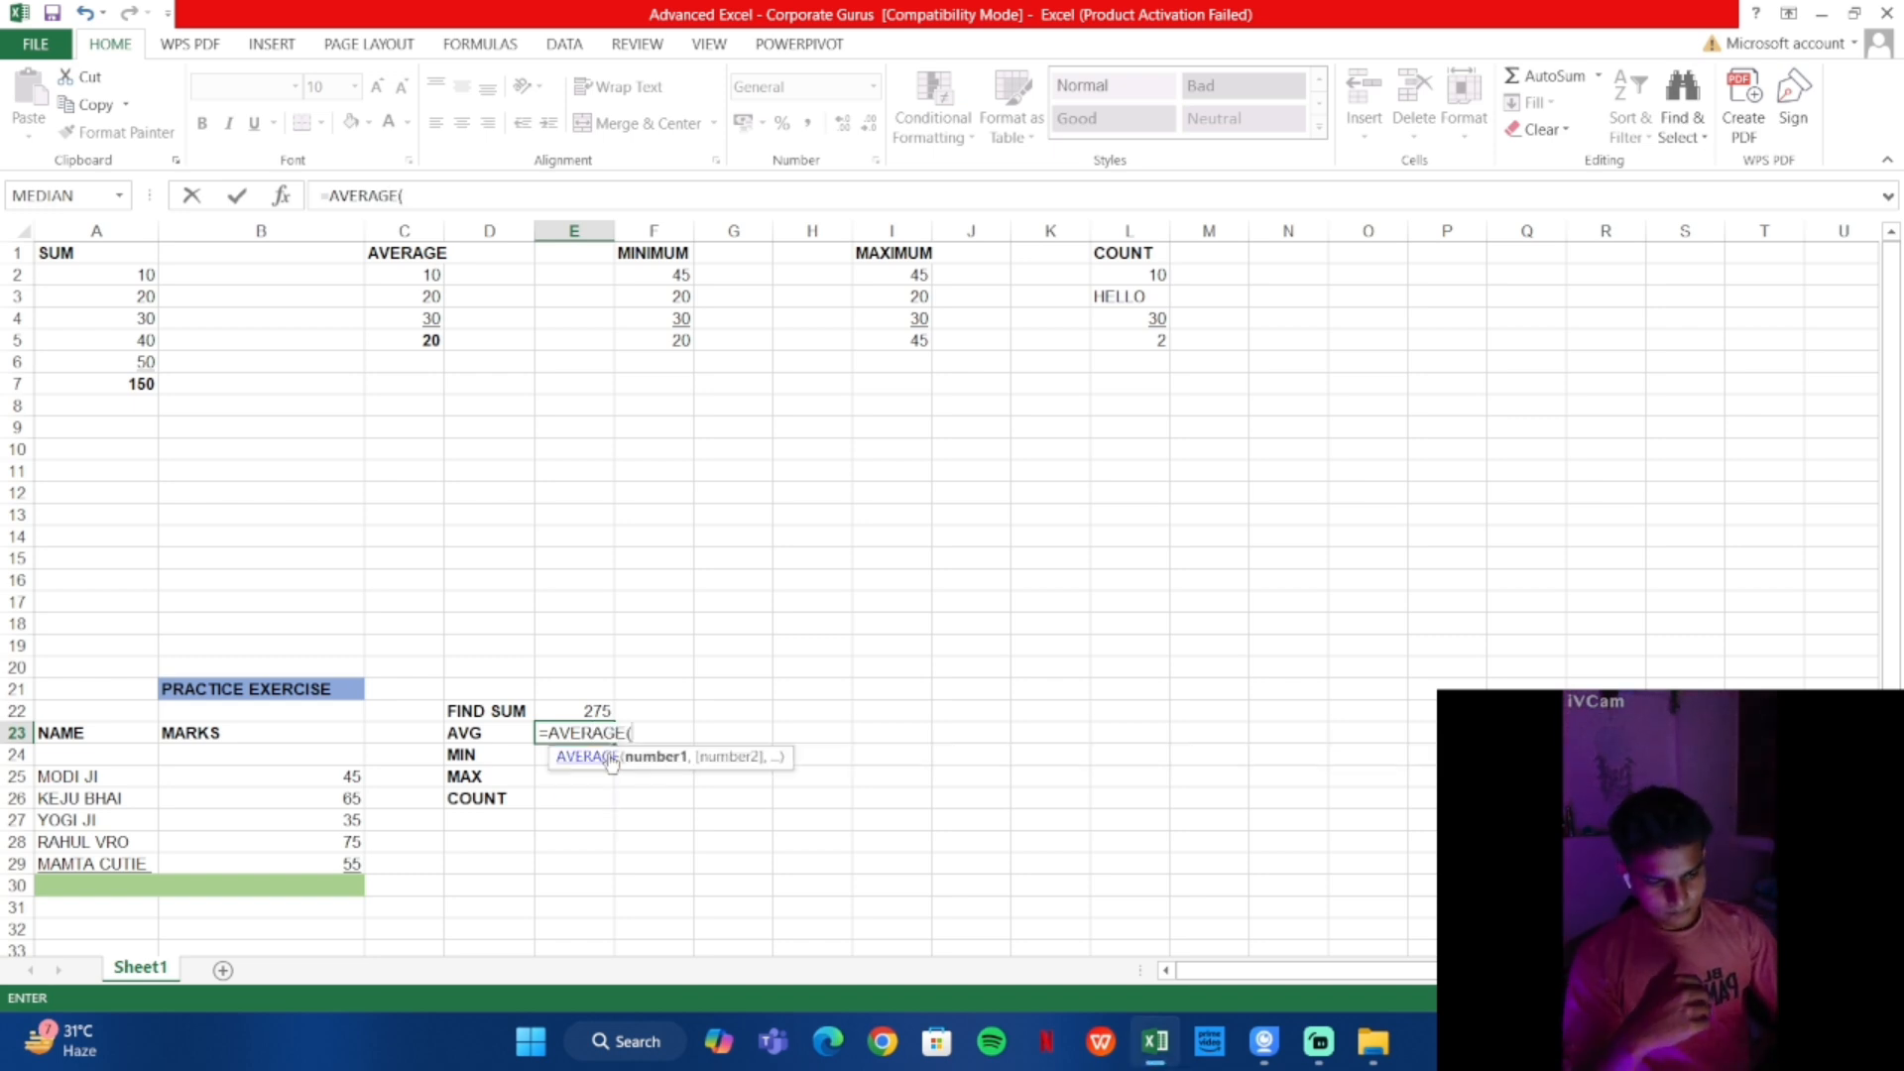
left_click(268, 776)
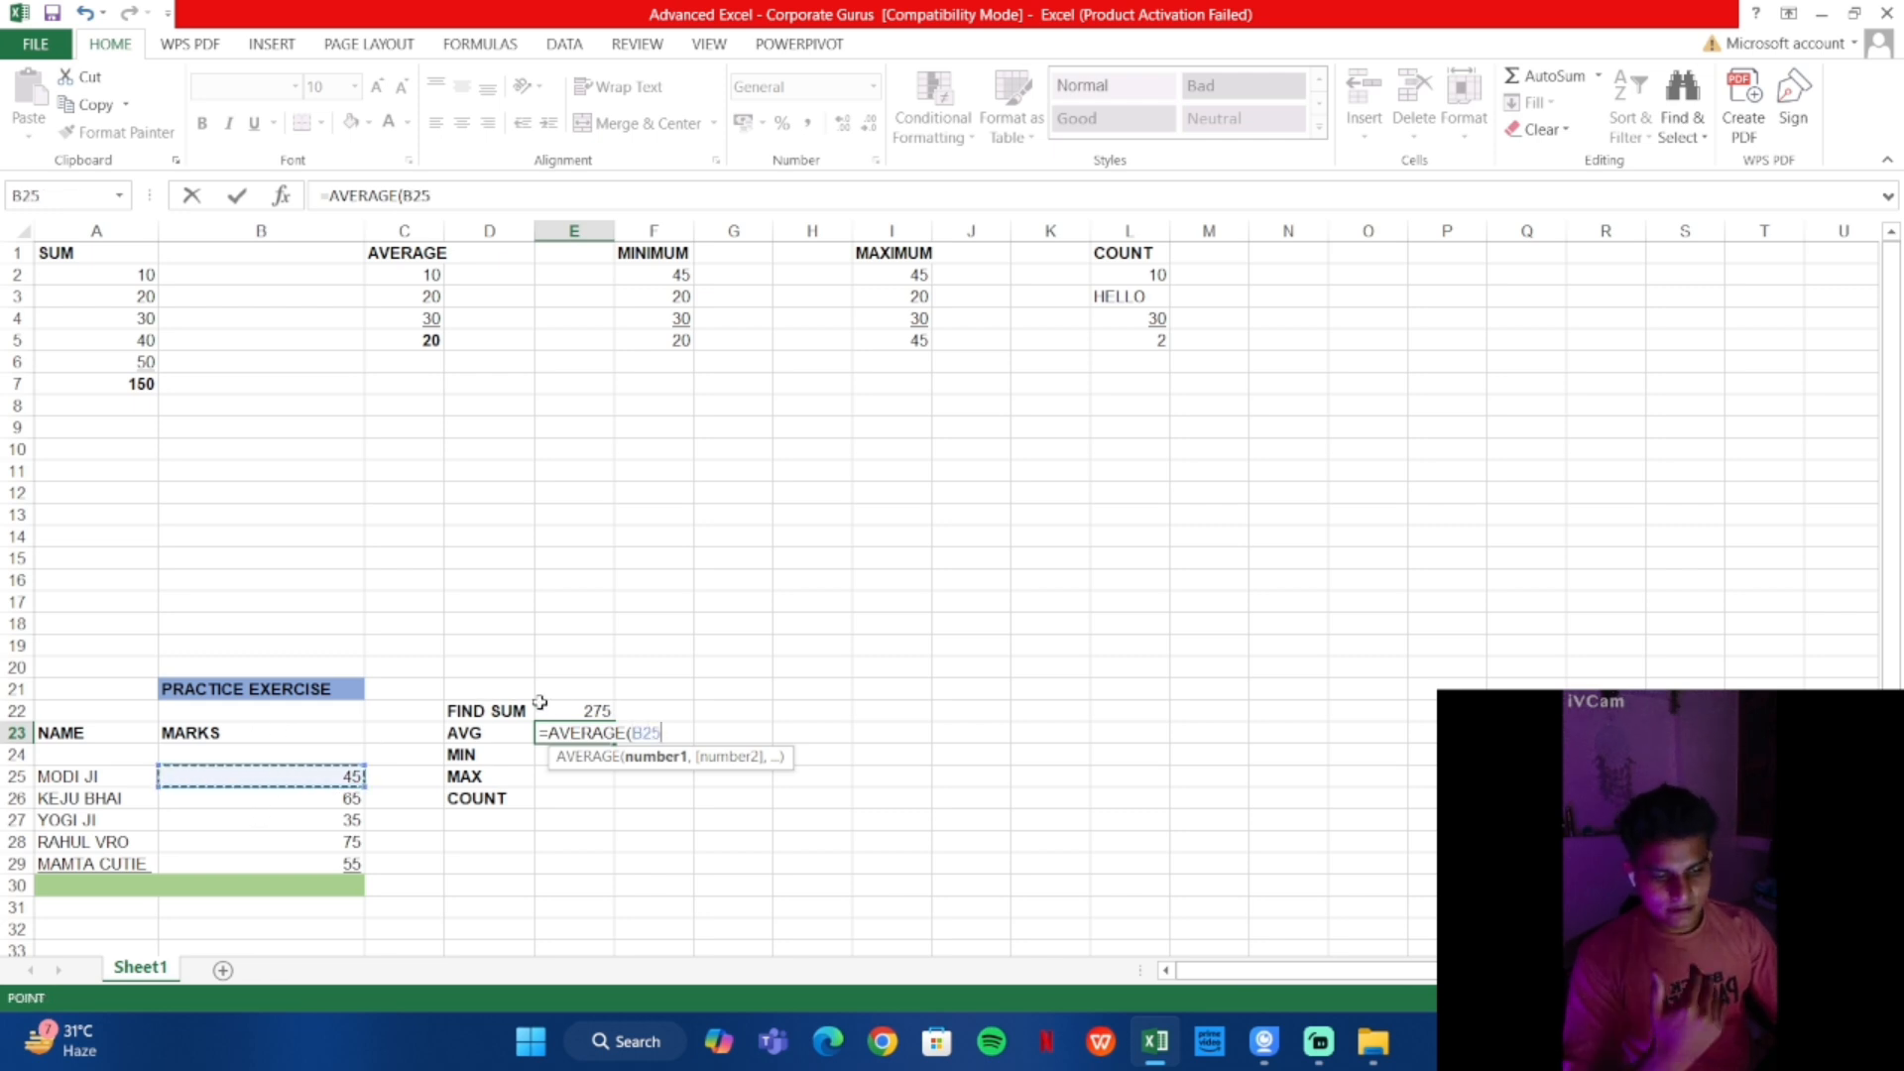
key("F8")
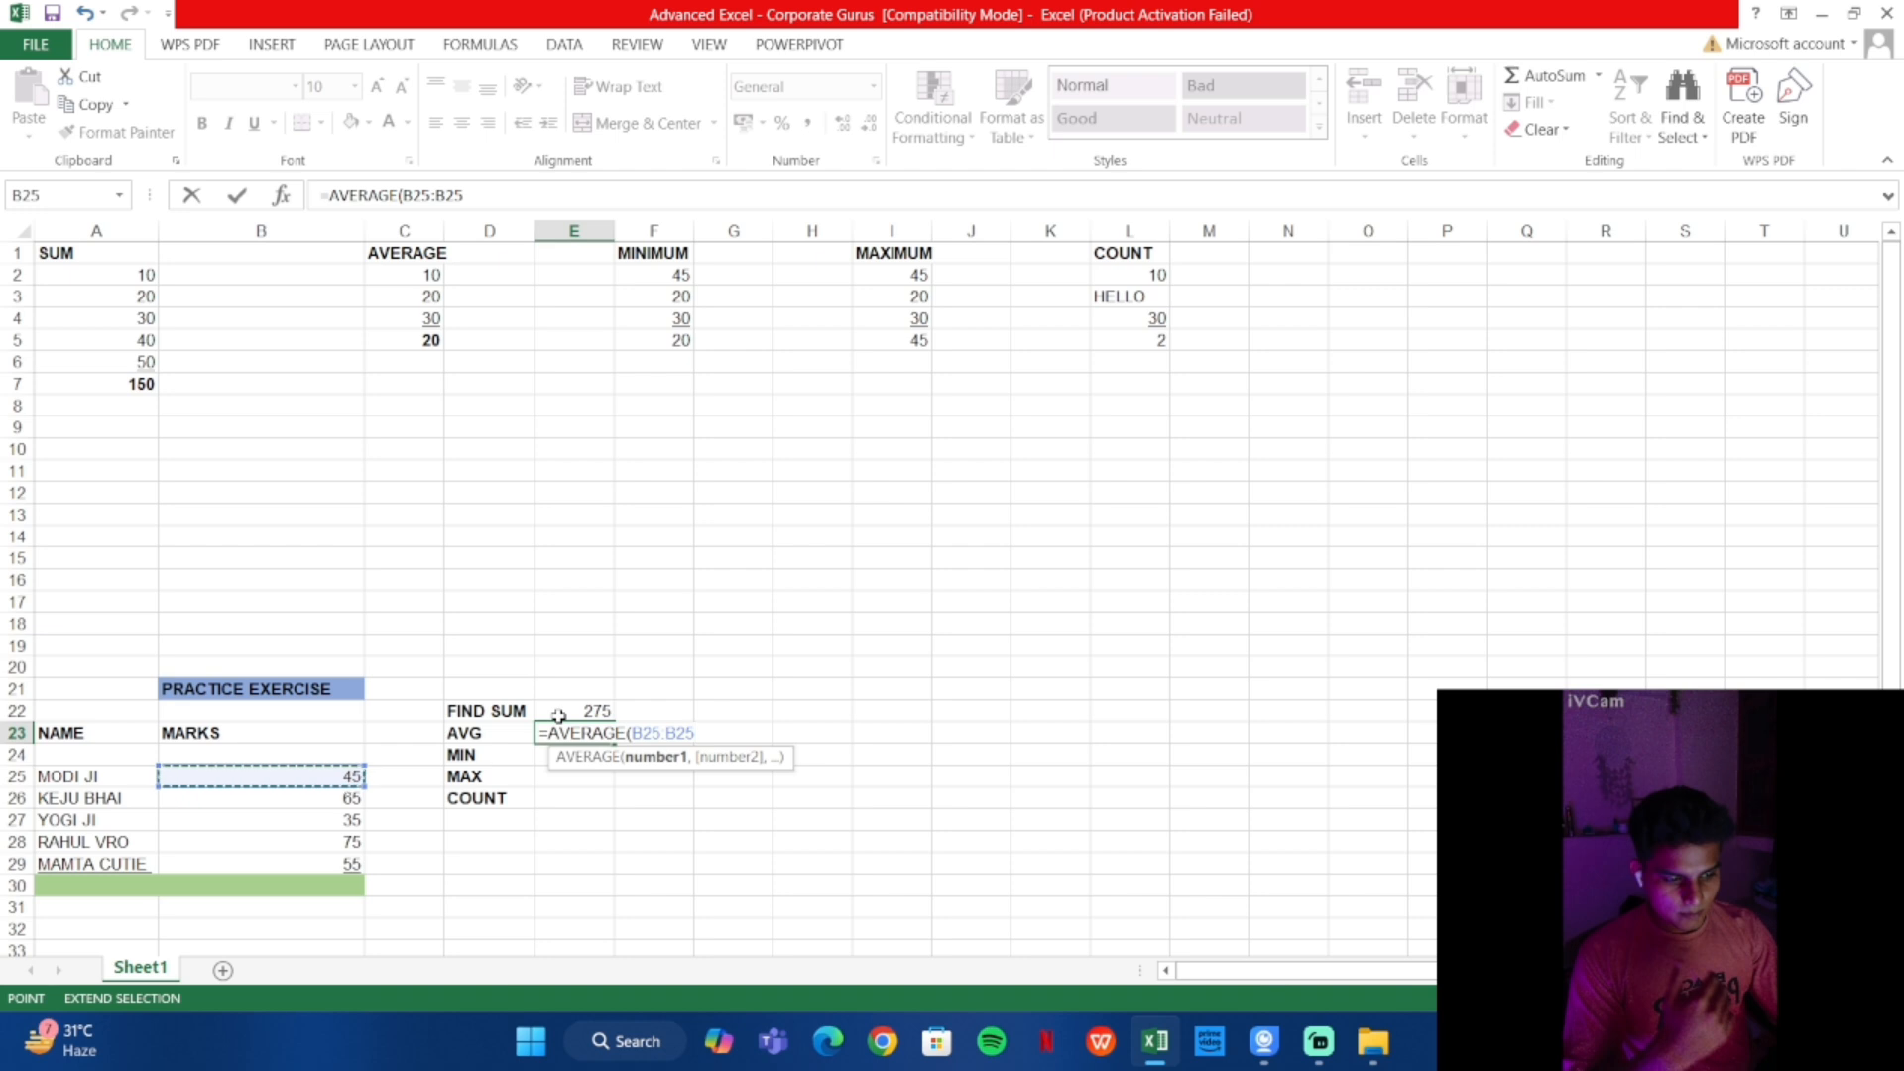
left_click(349, 865)
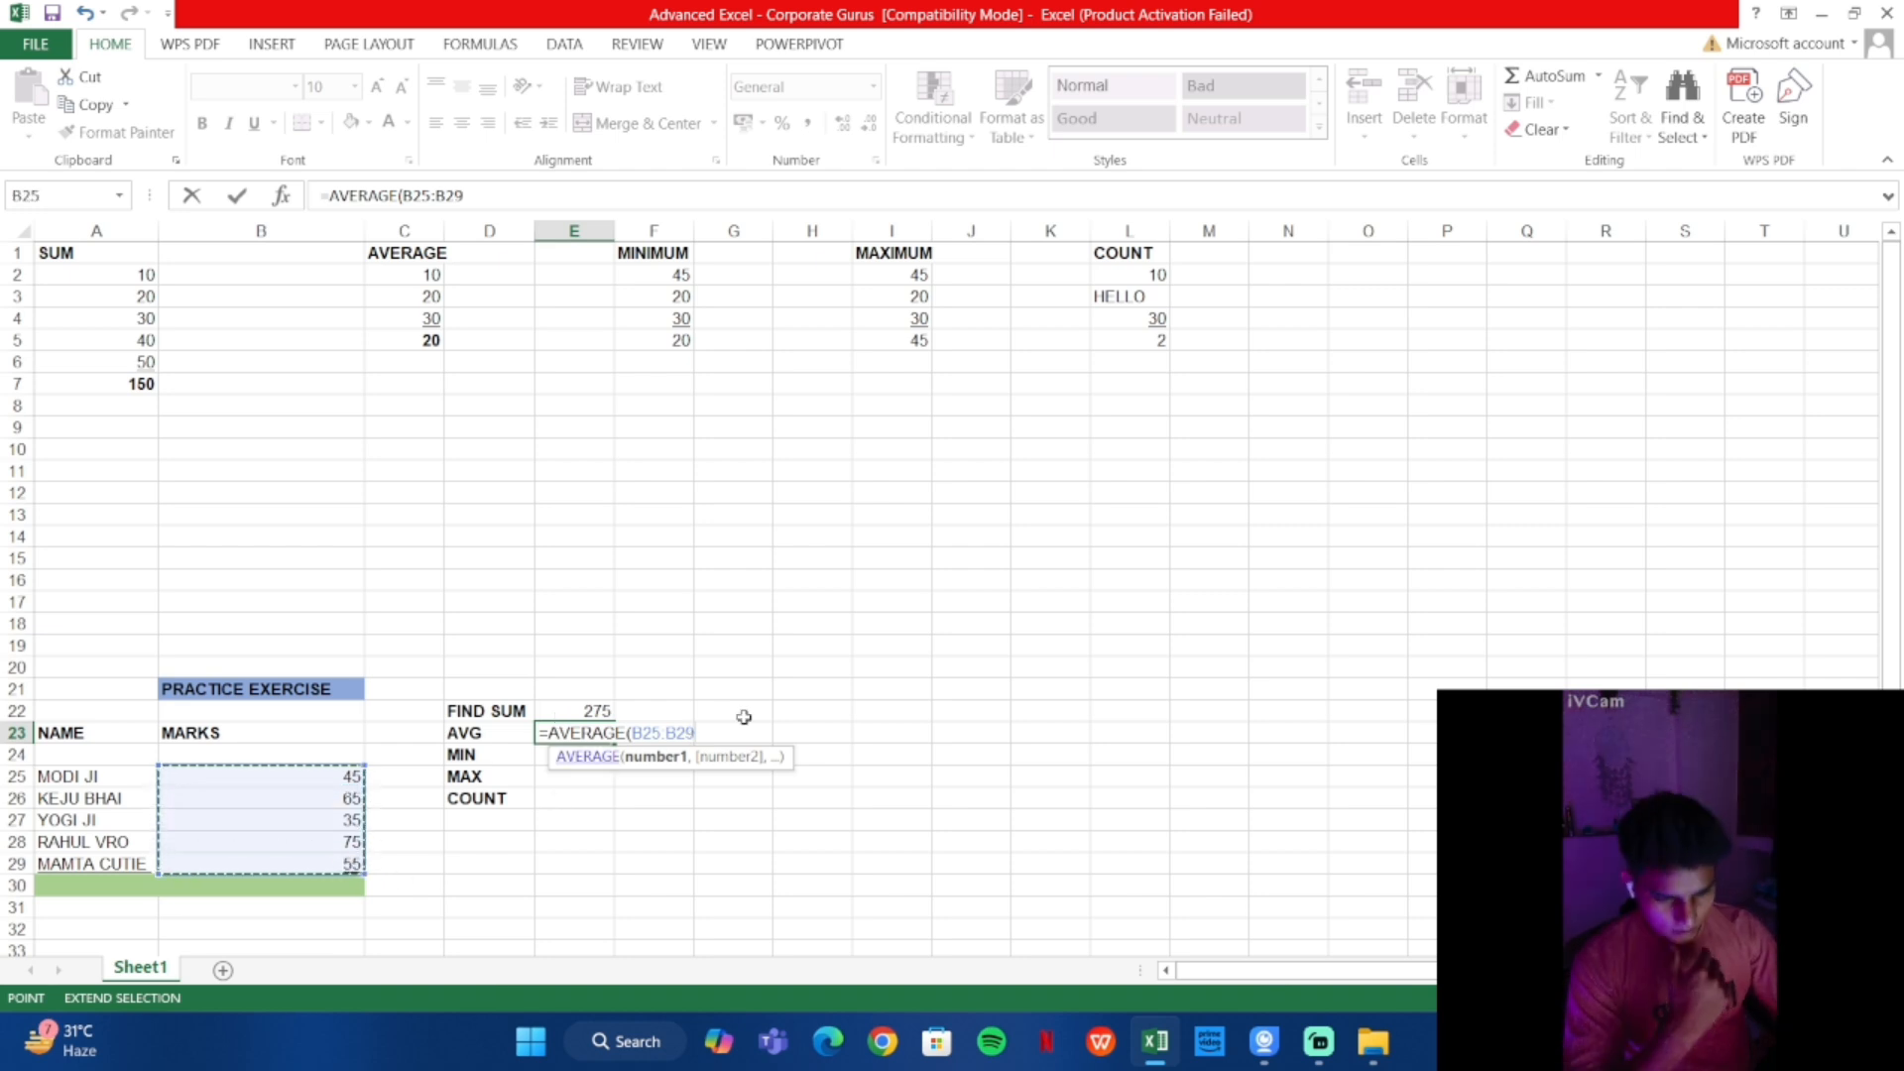
key("Return")
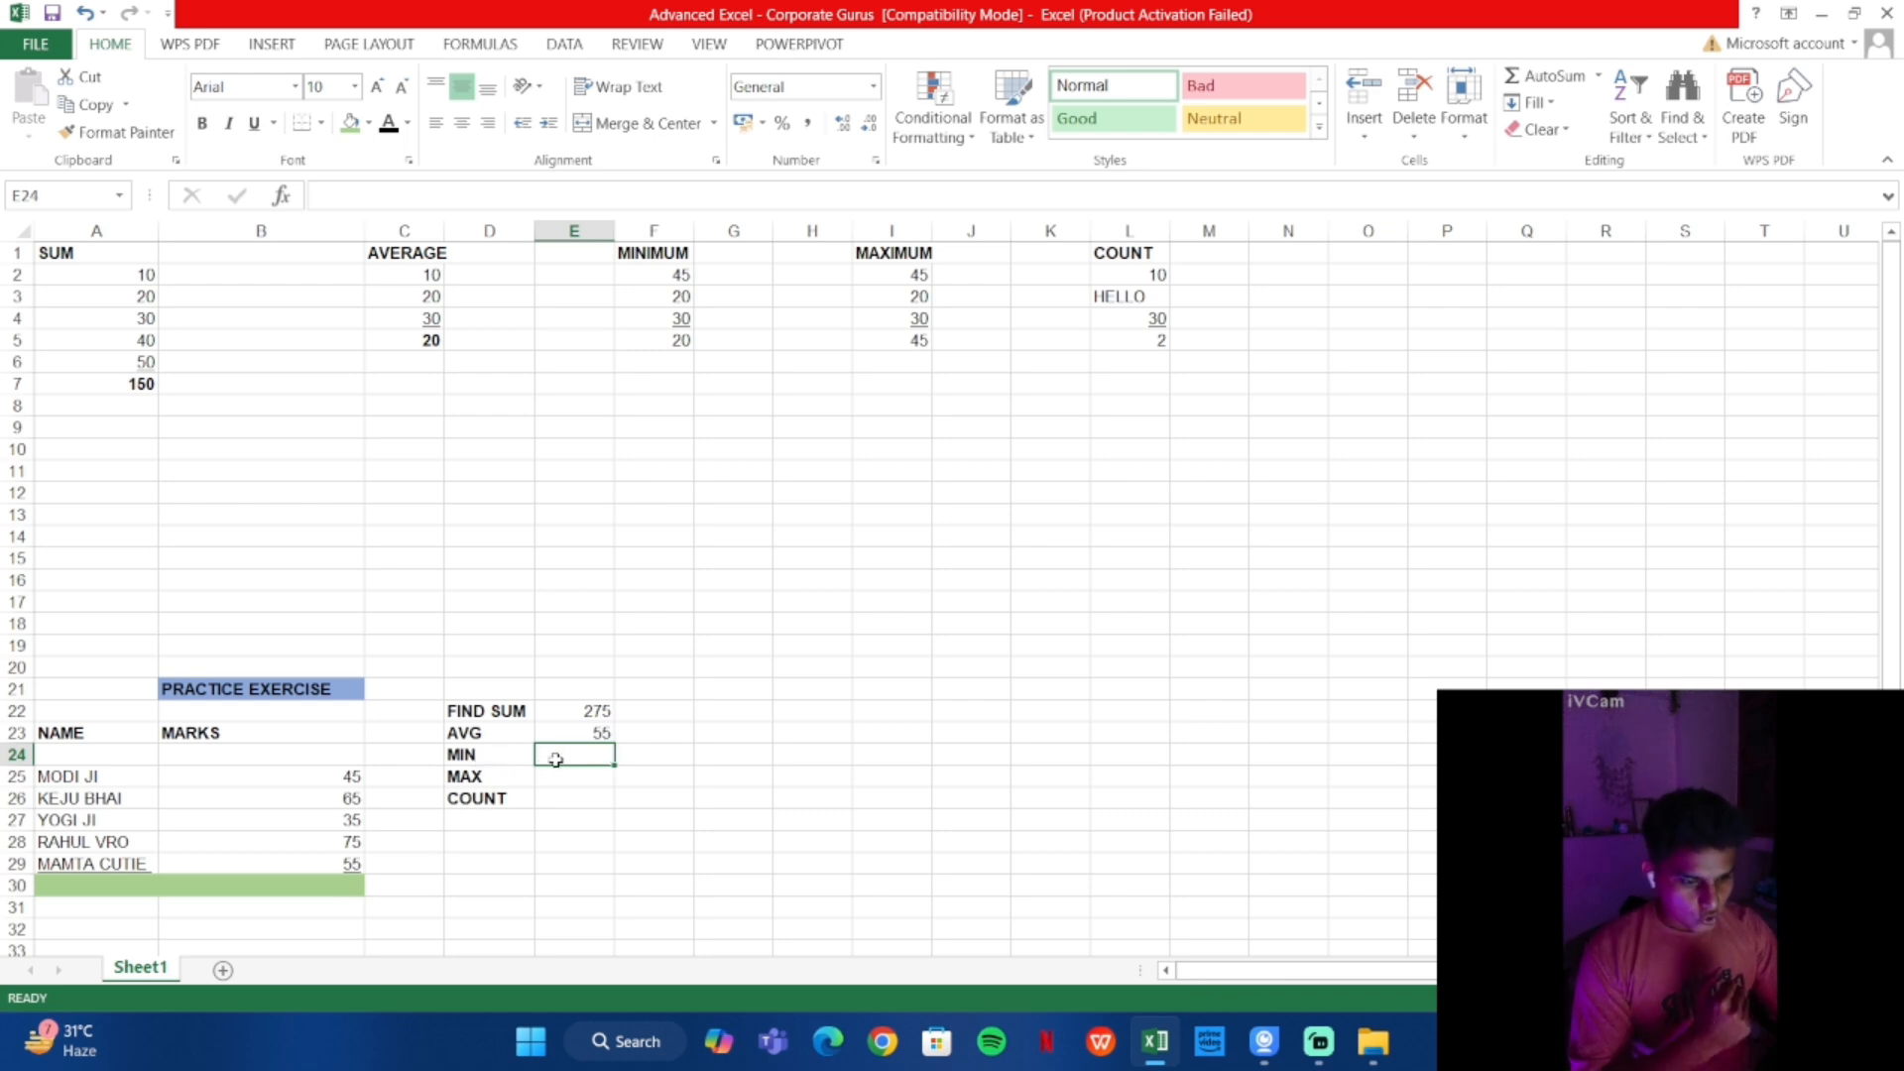
Enter a MIN formula over the marks B25:B29 in cell E24 beside MIN
type("=")
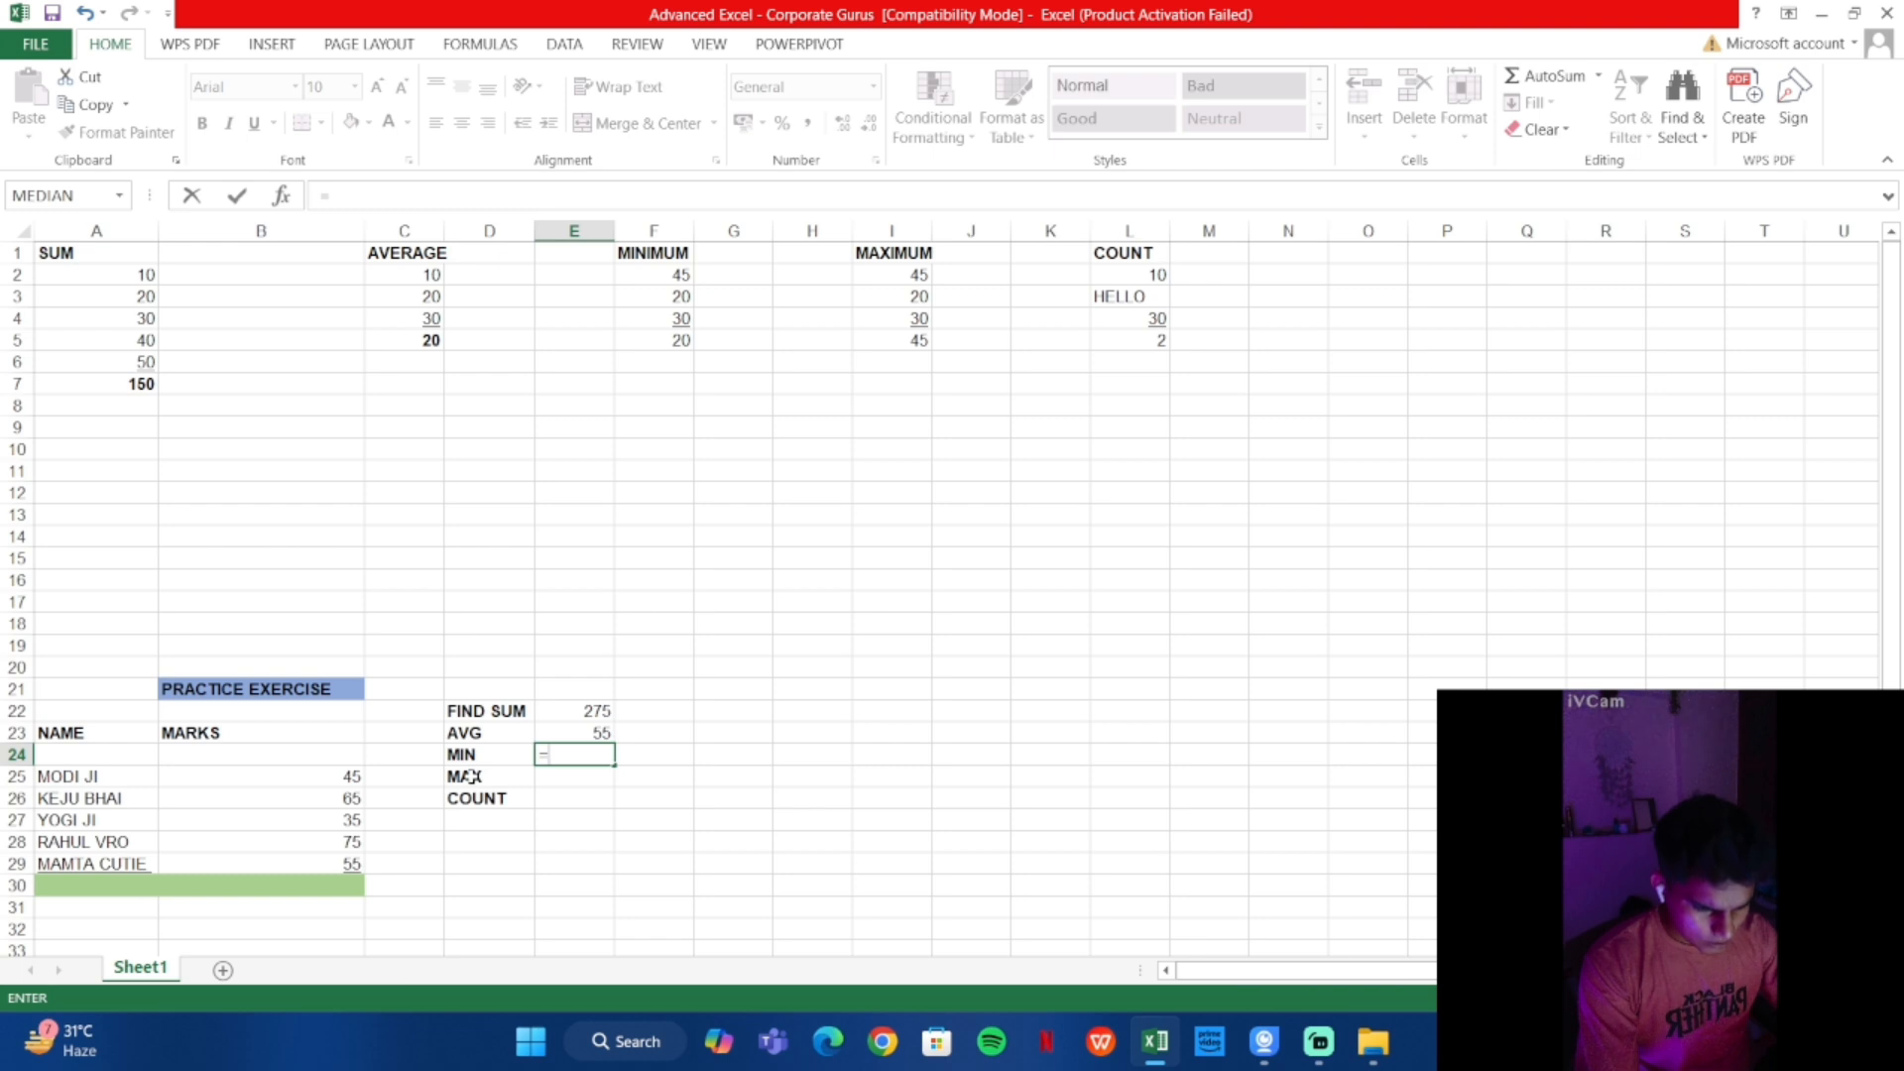
type("MIN")
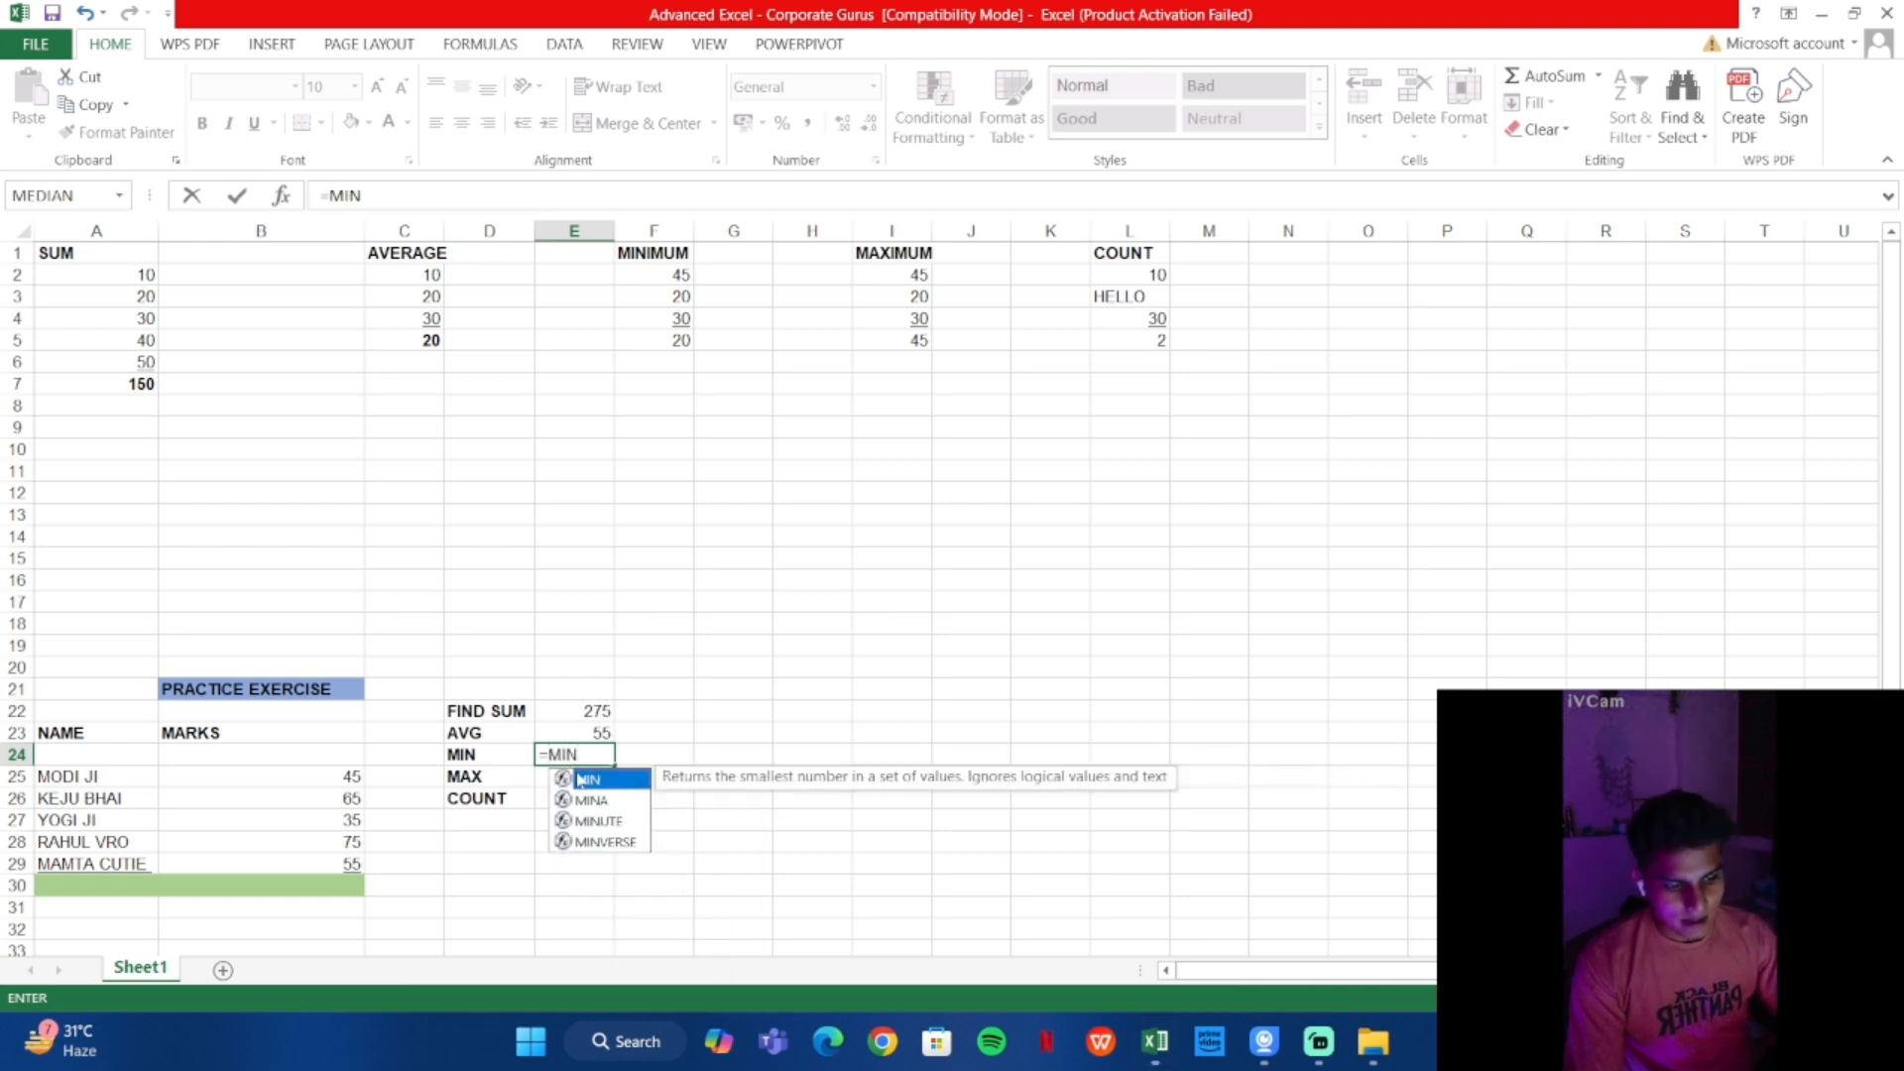
double_click(580, 780)
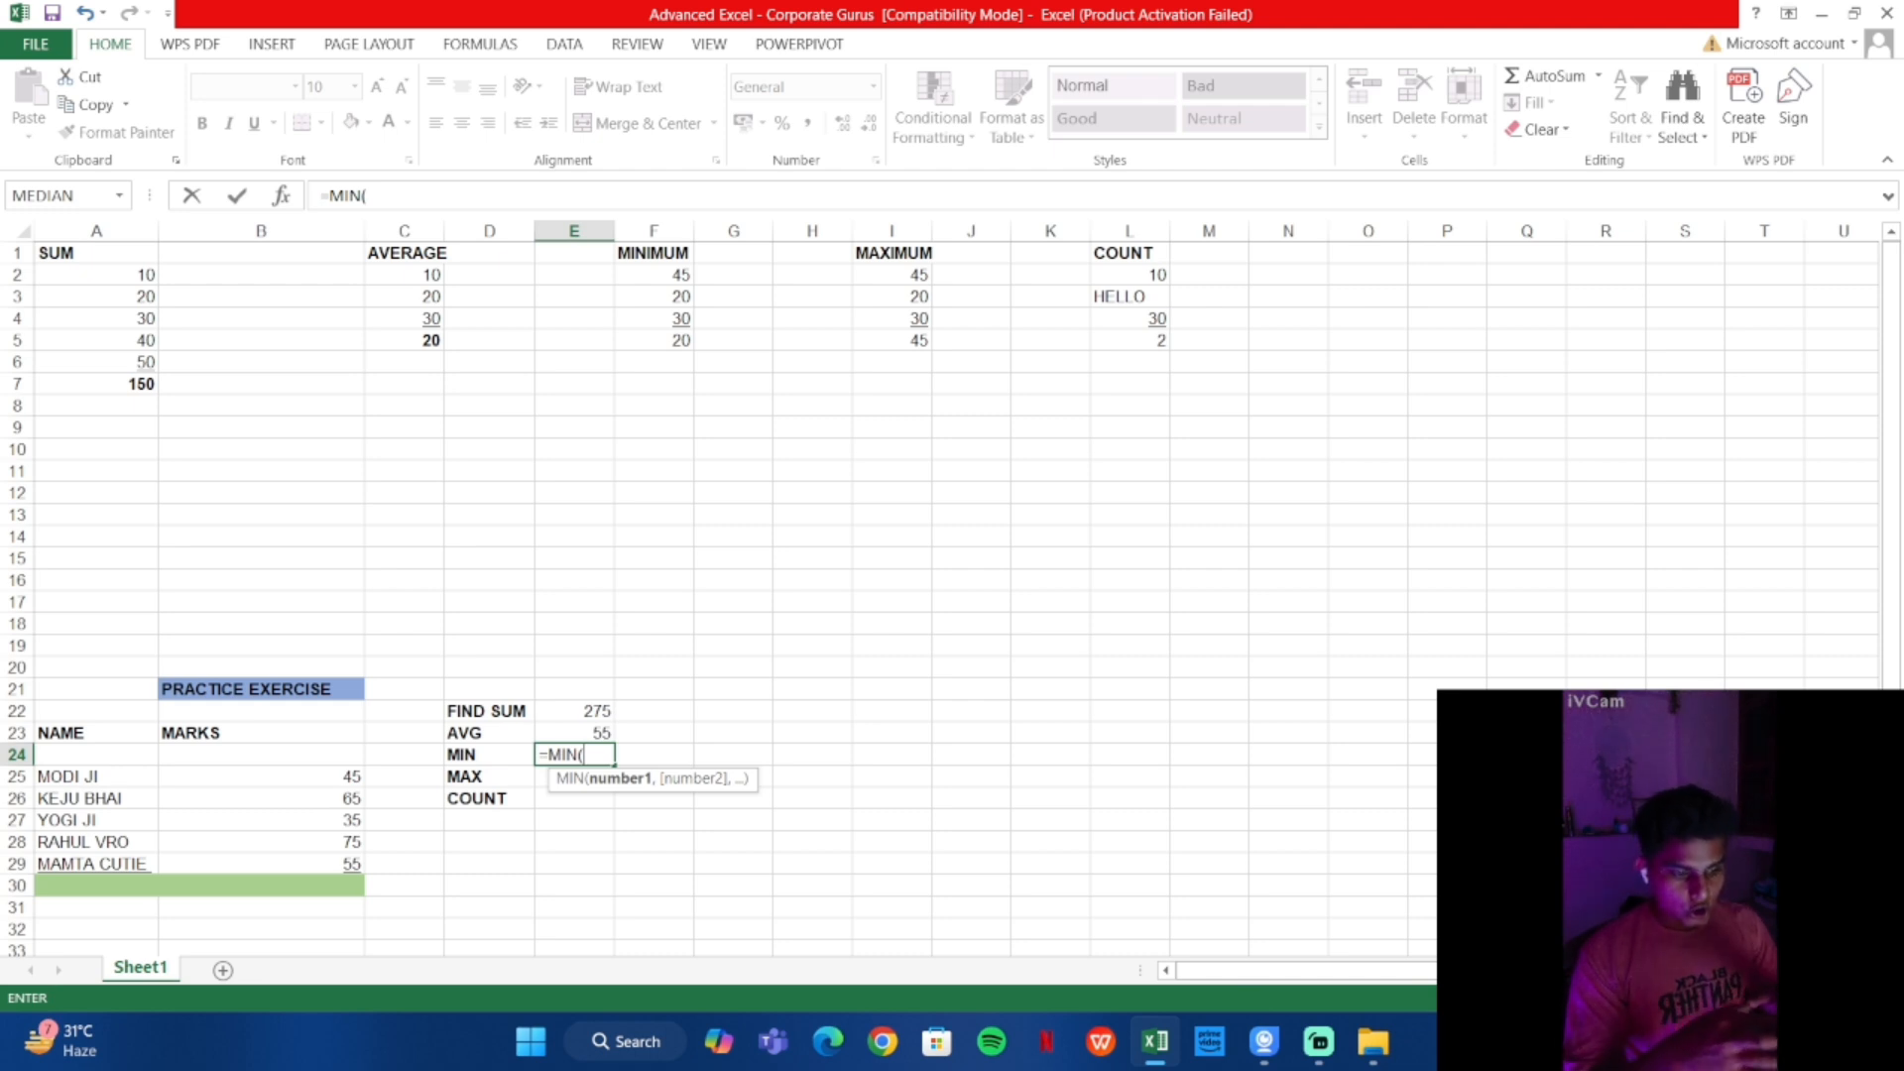
left_click(328, 774)
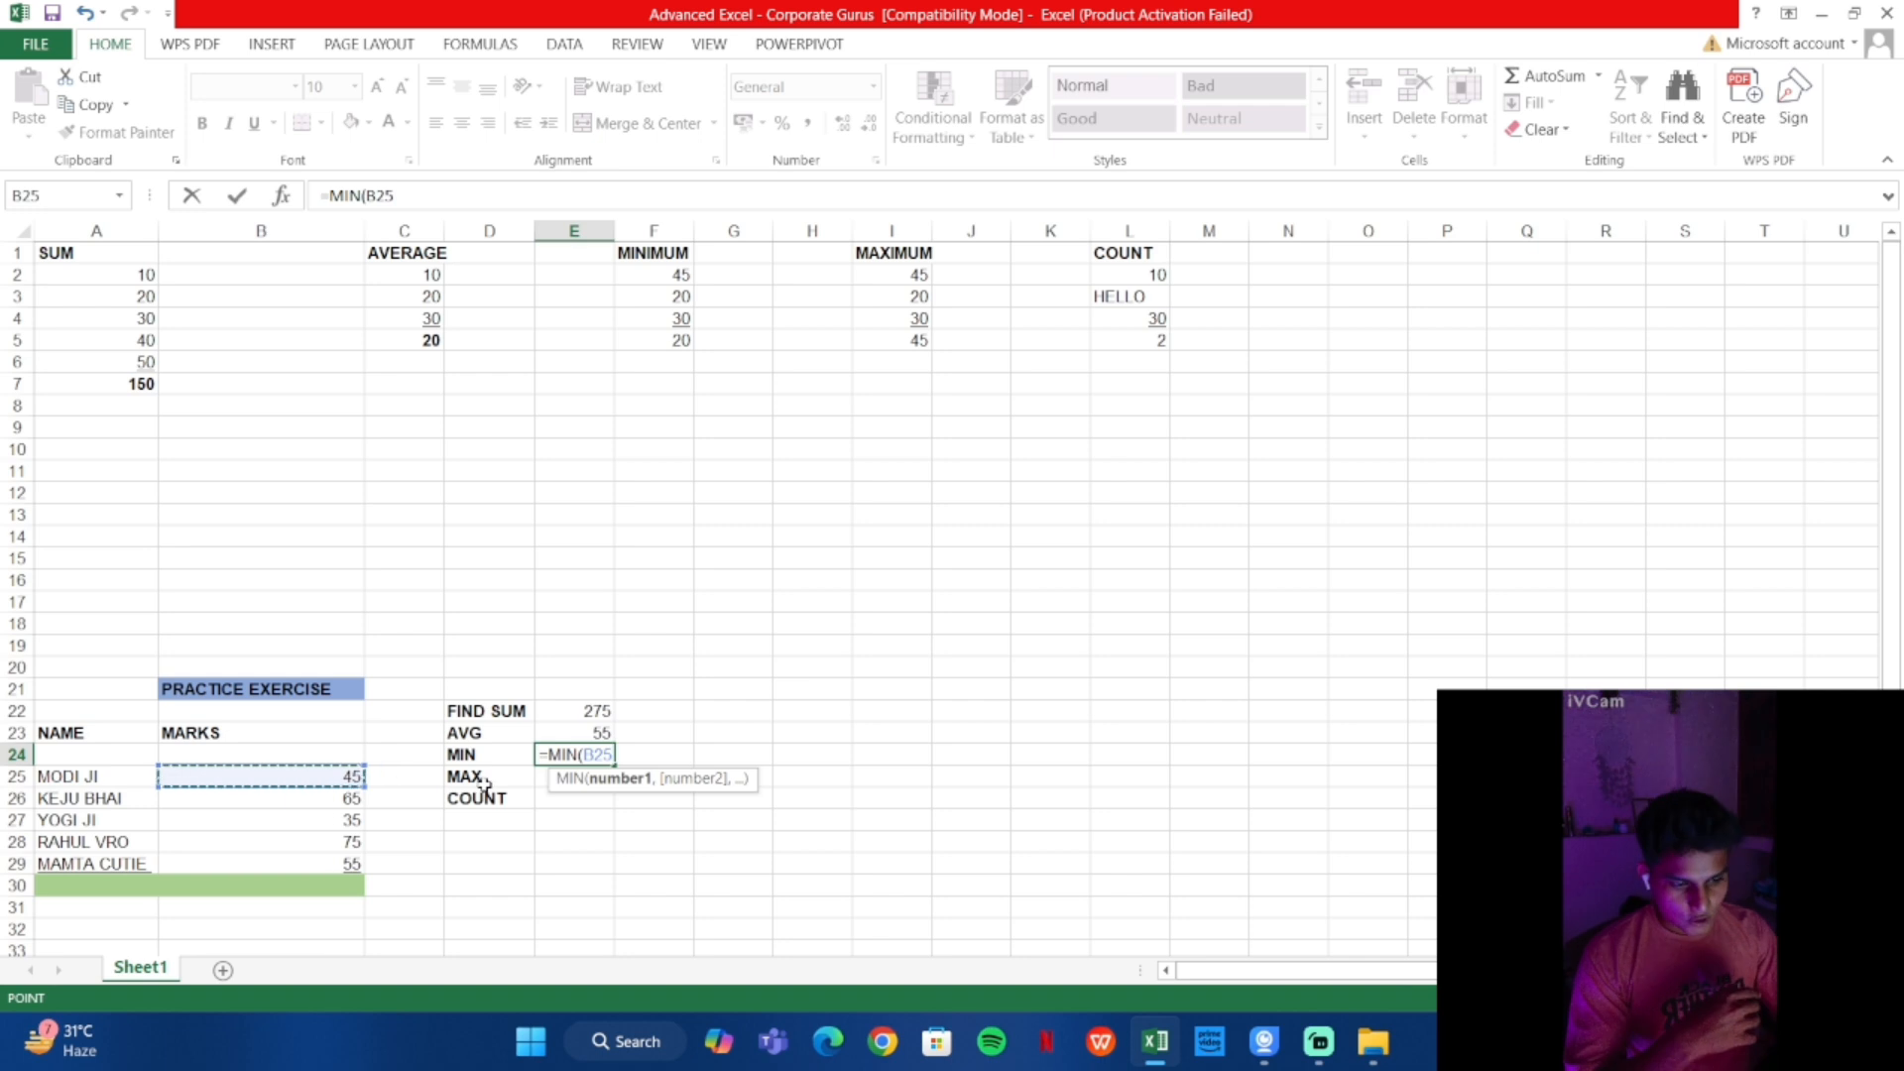
key("F8")
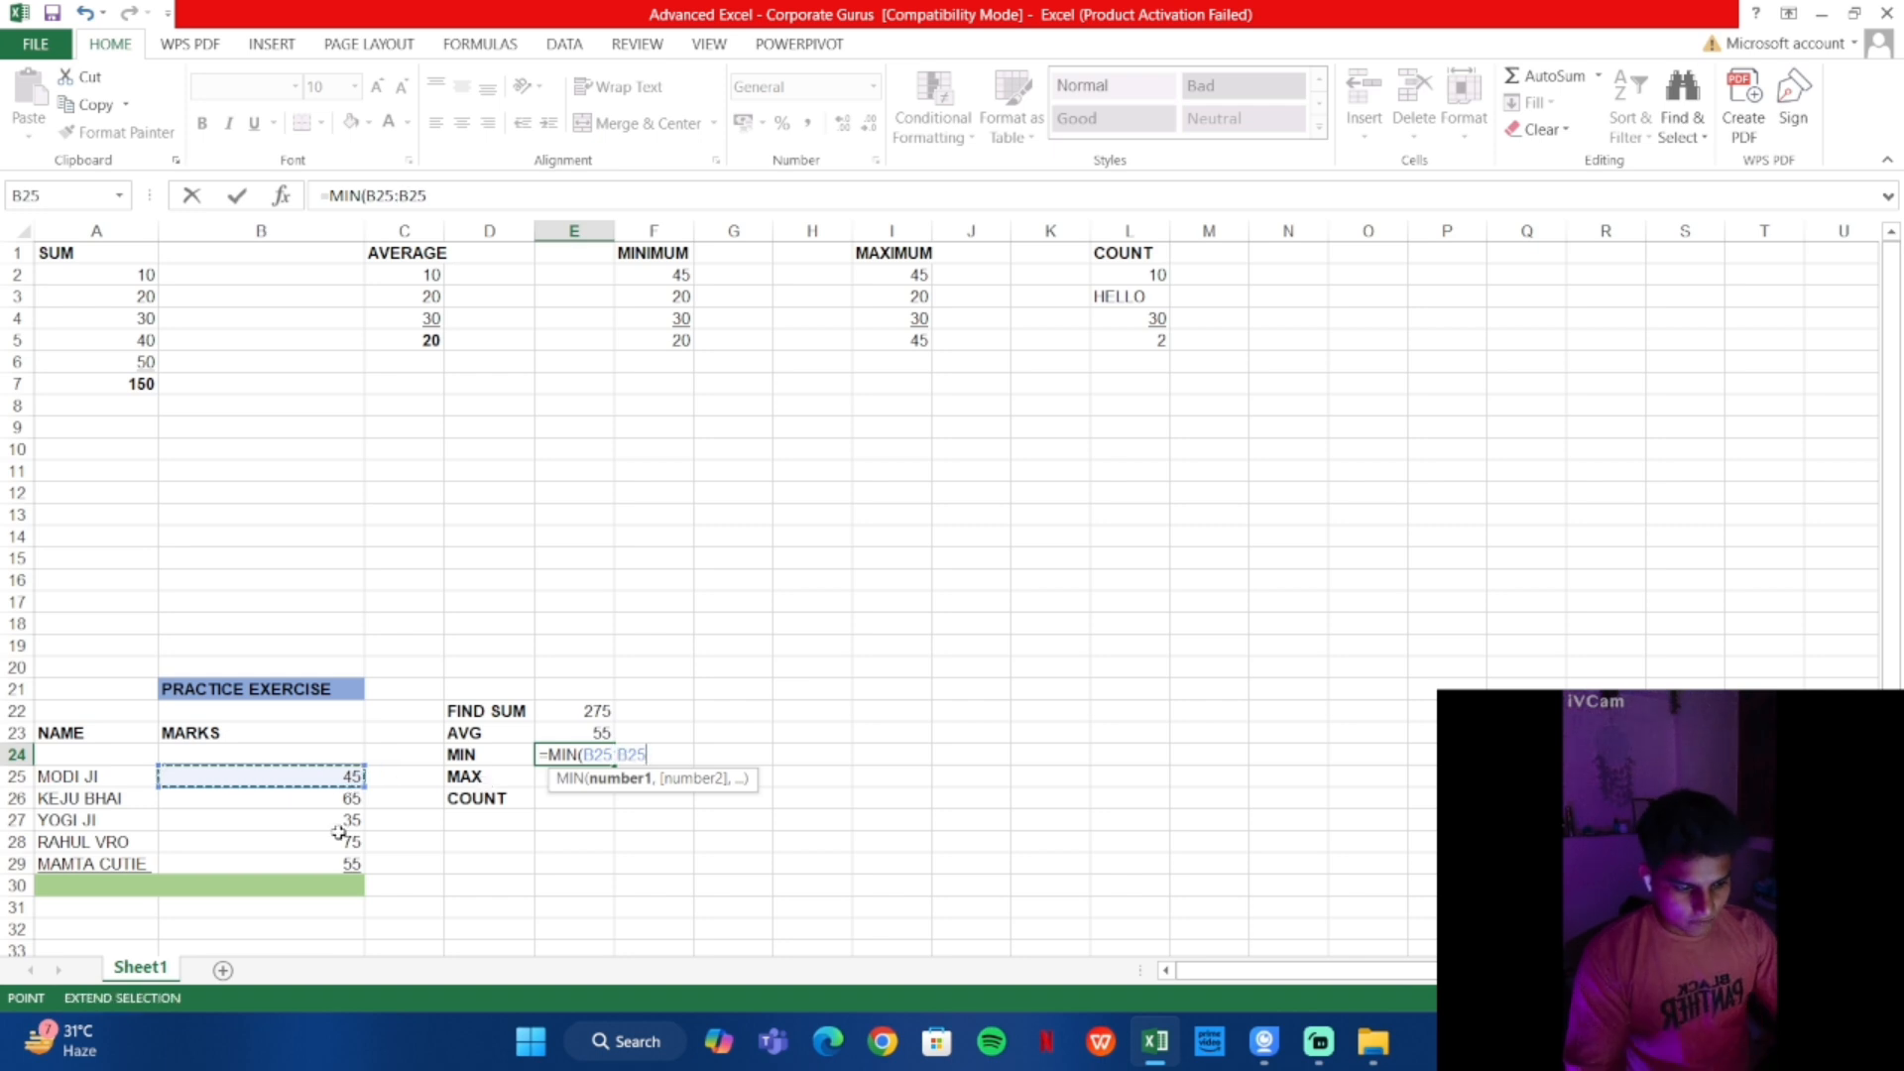
left_click(287, 862)
key("Return")
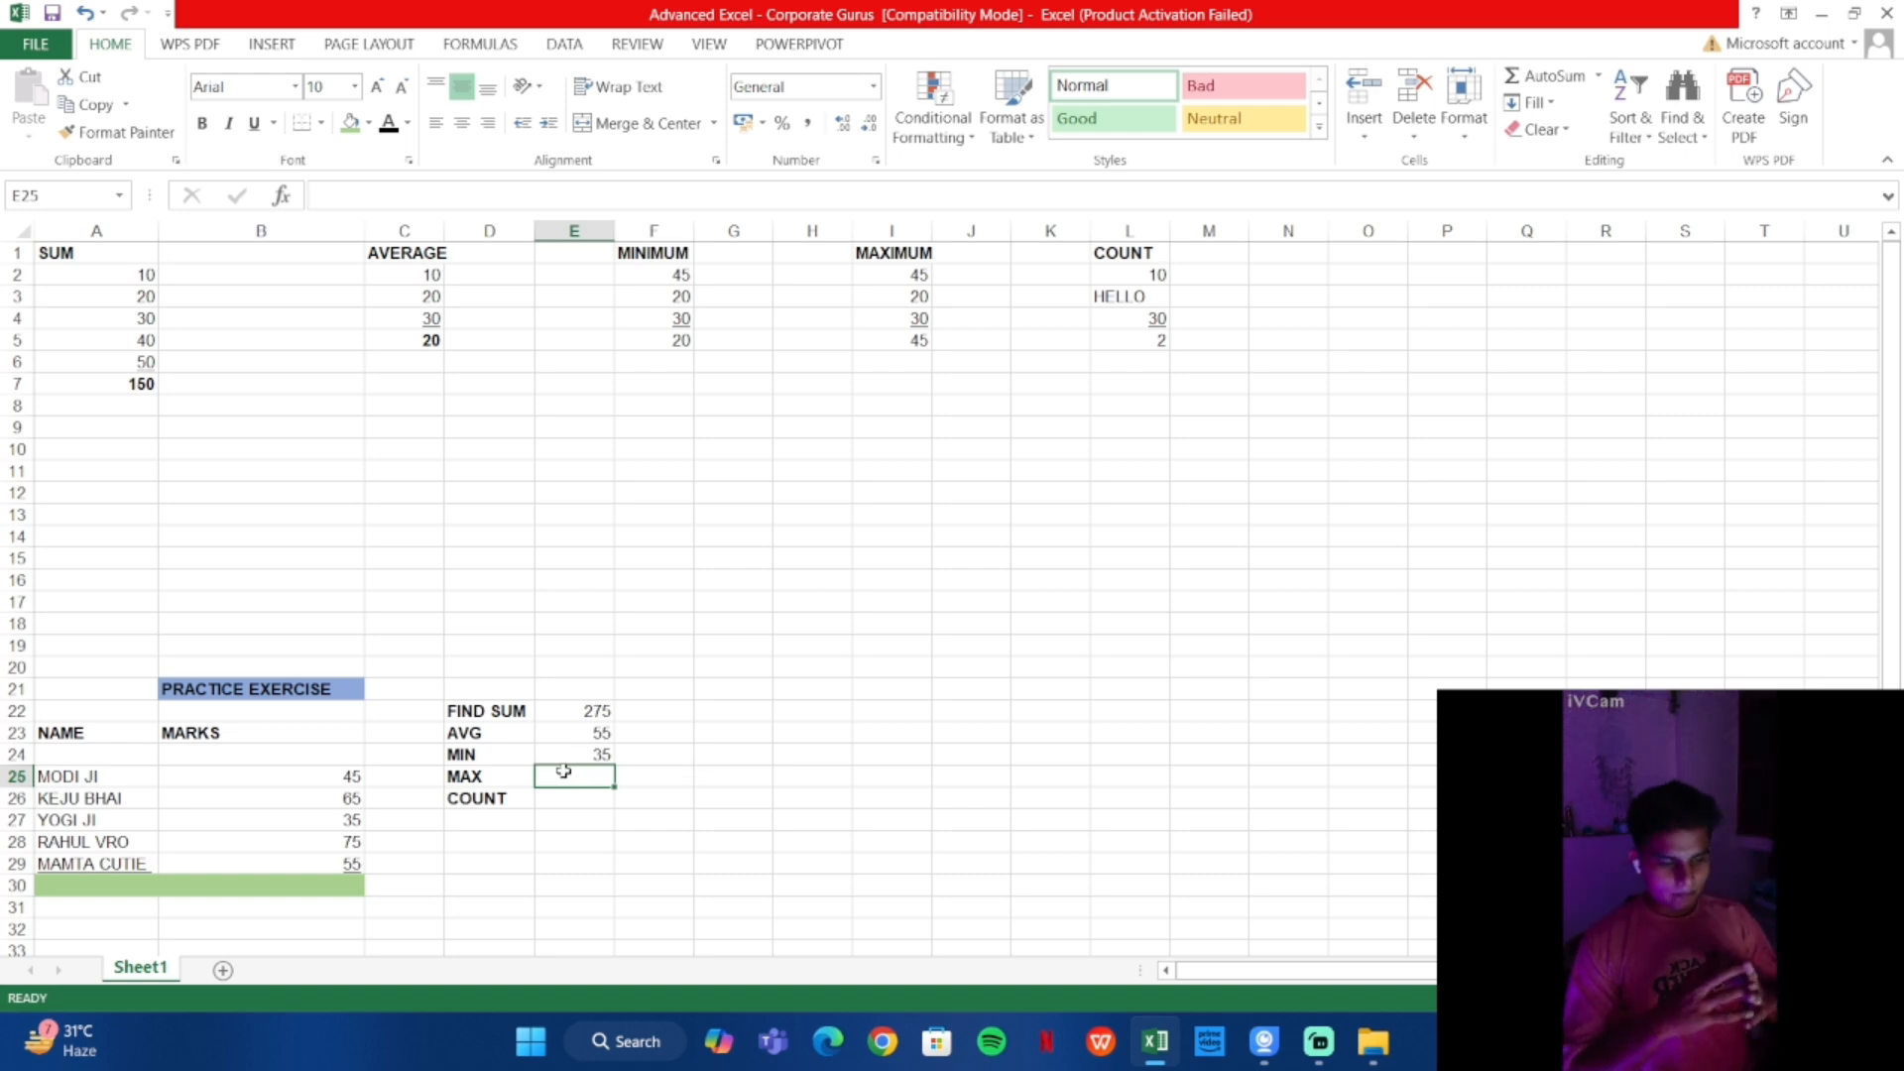
Enter a MAX formula over the marks B25:B29 in cell E25 beside MAX
type("=")
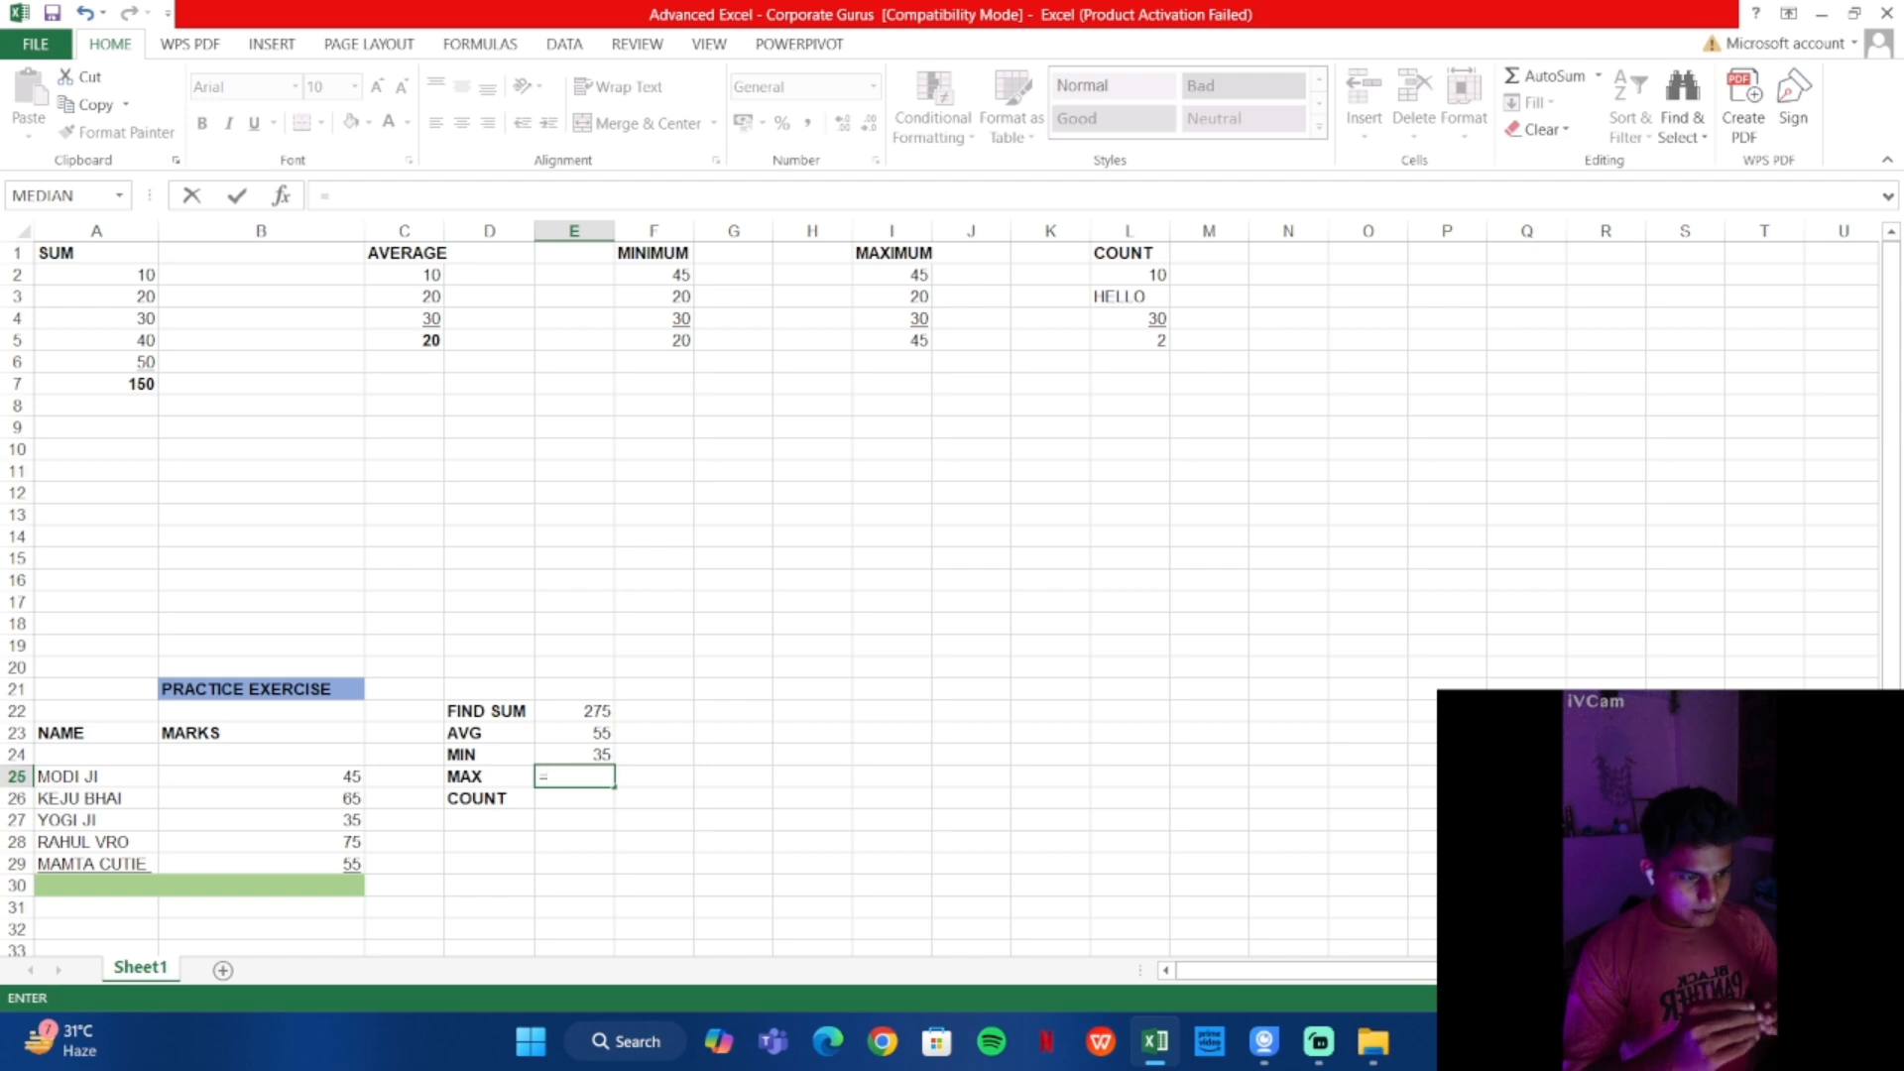
type("MA")
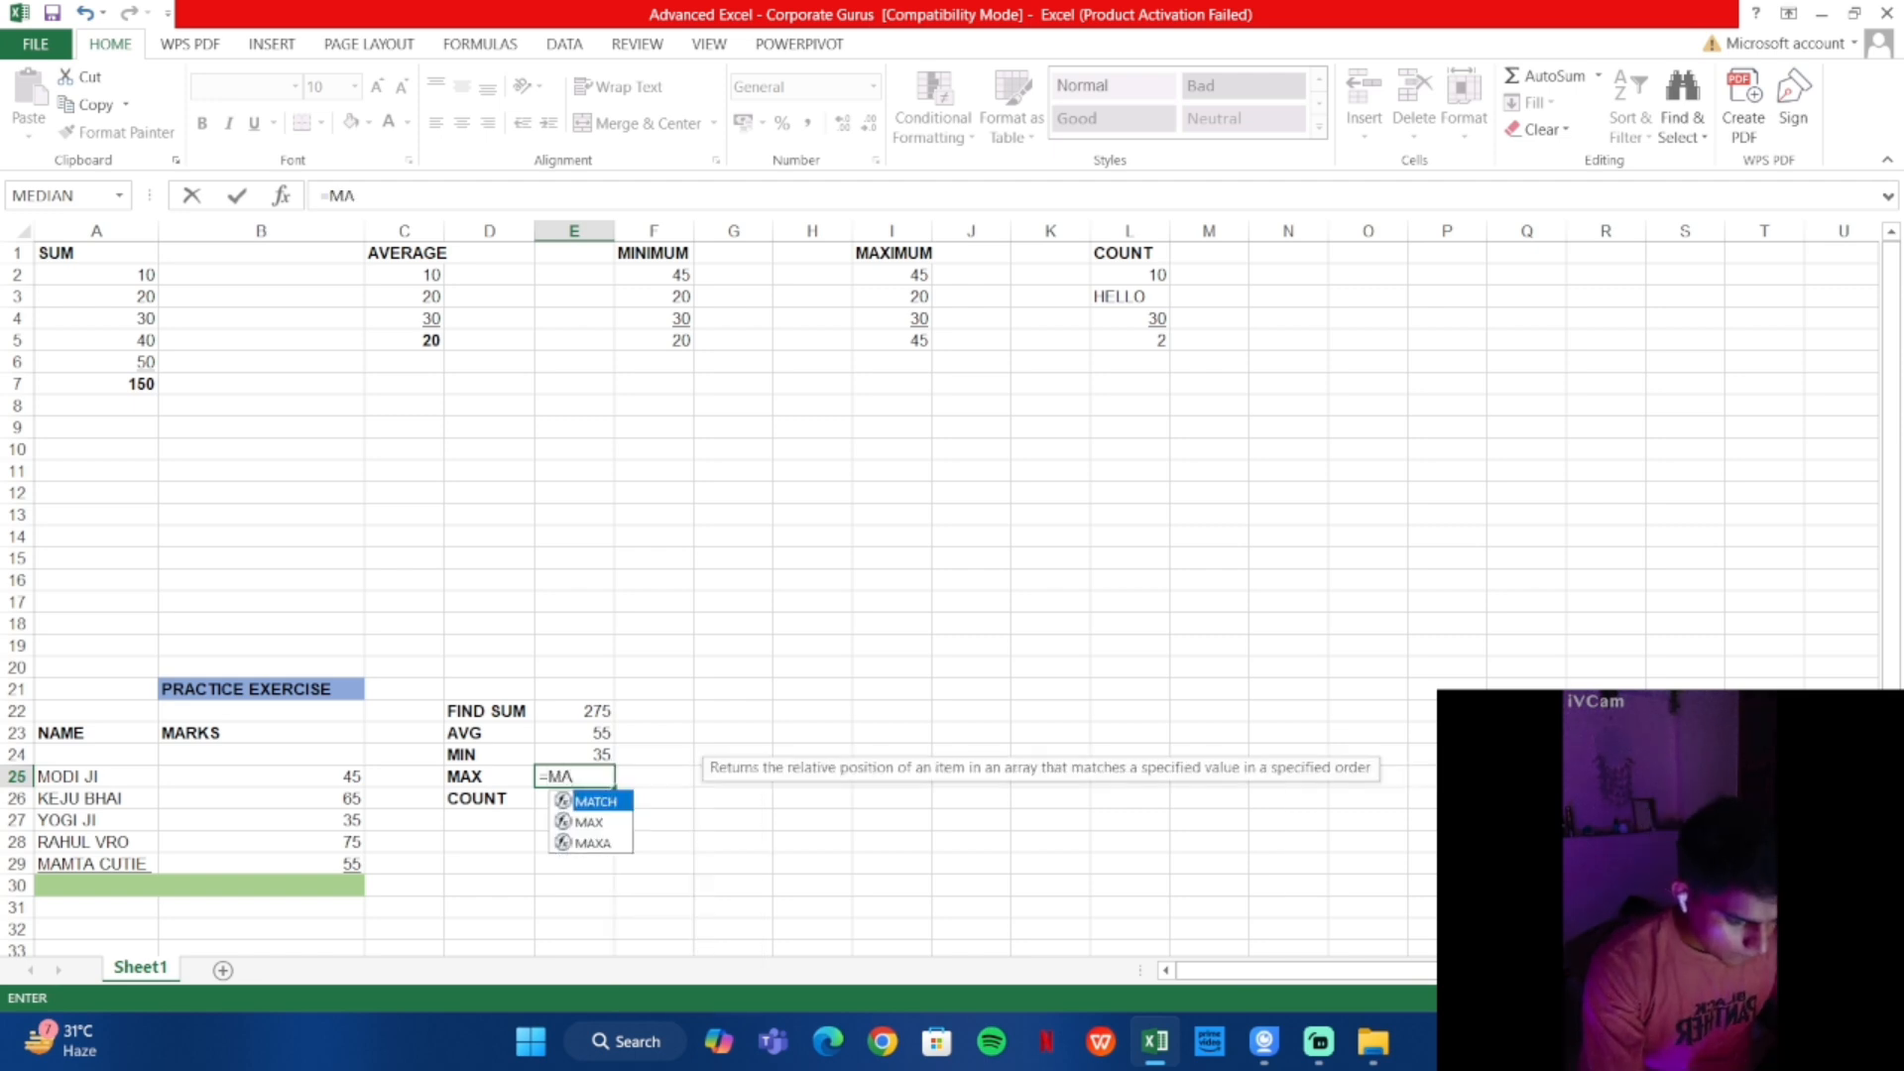
type("X")
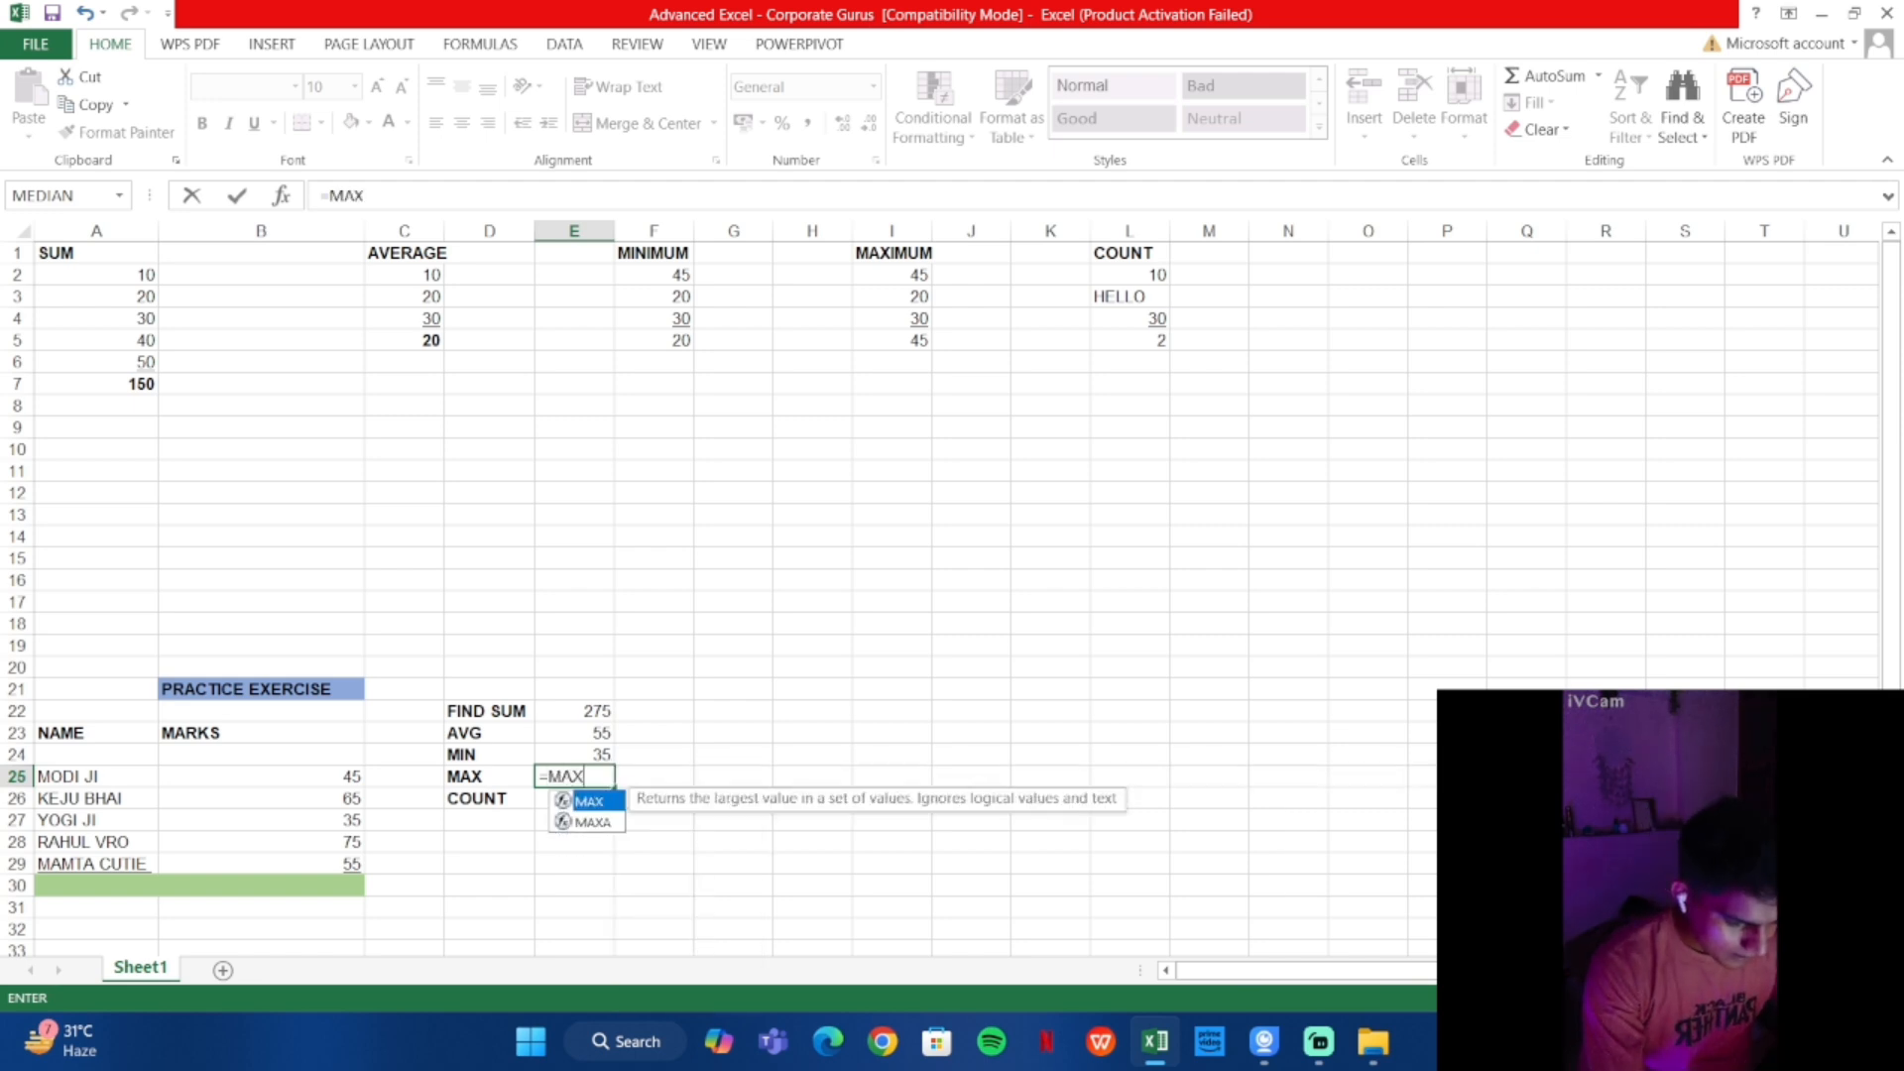
double_click(587, 801)
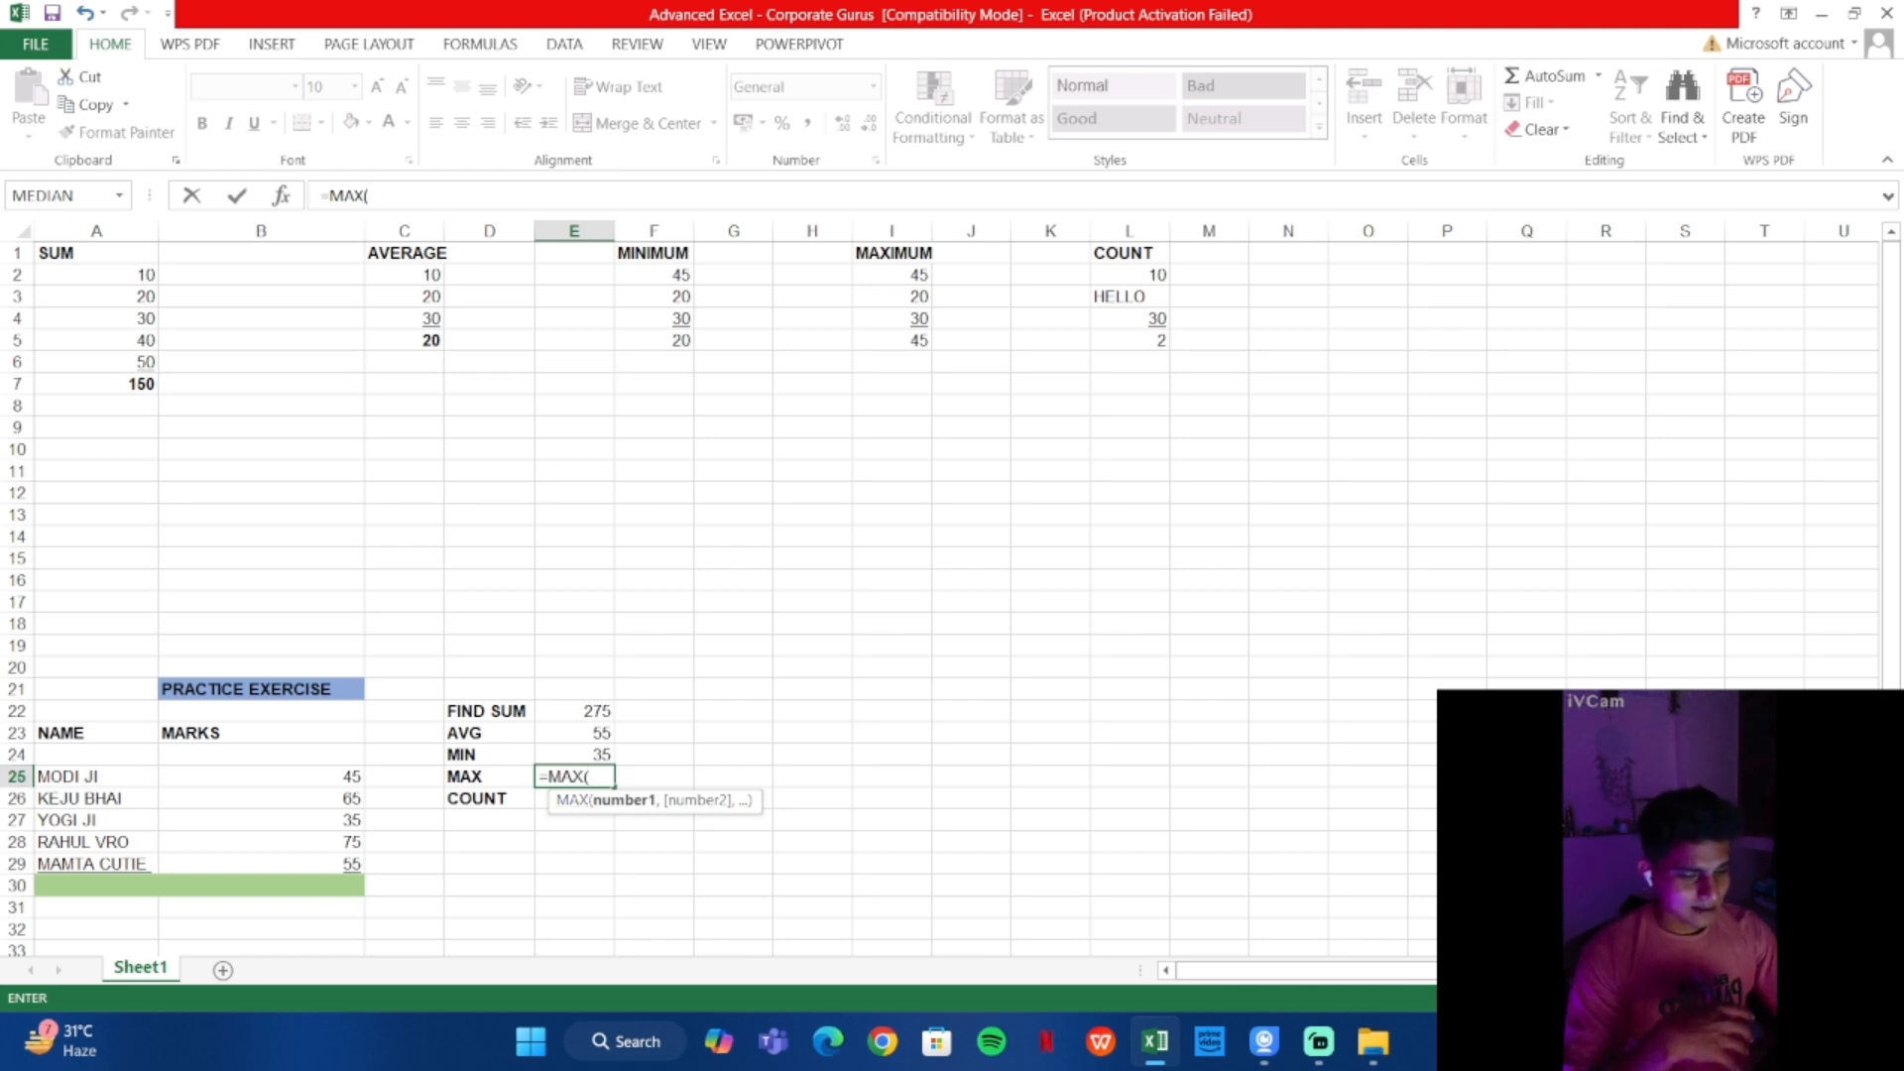
left_click(339, 776)
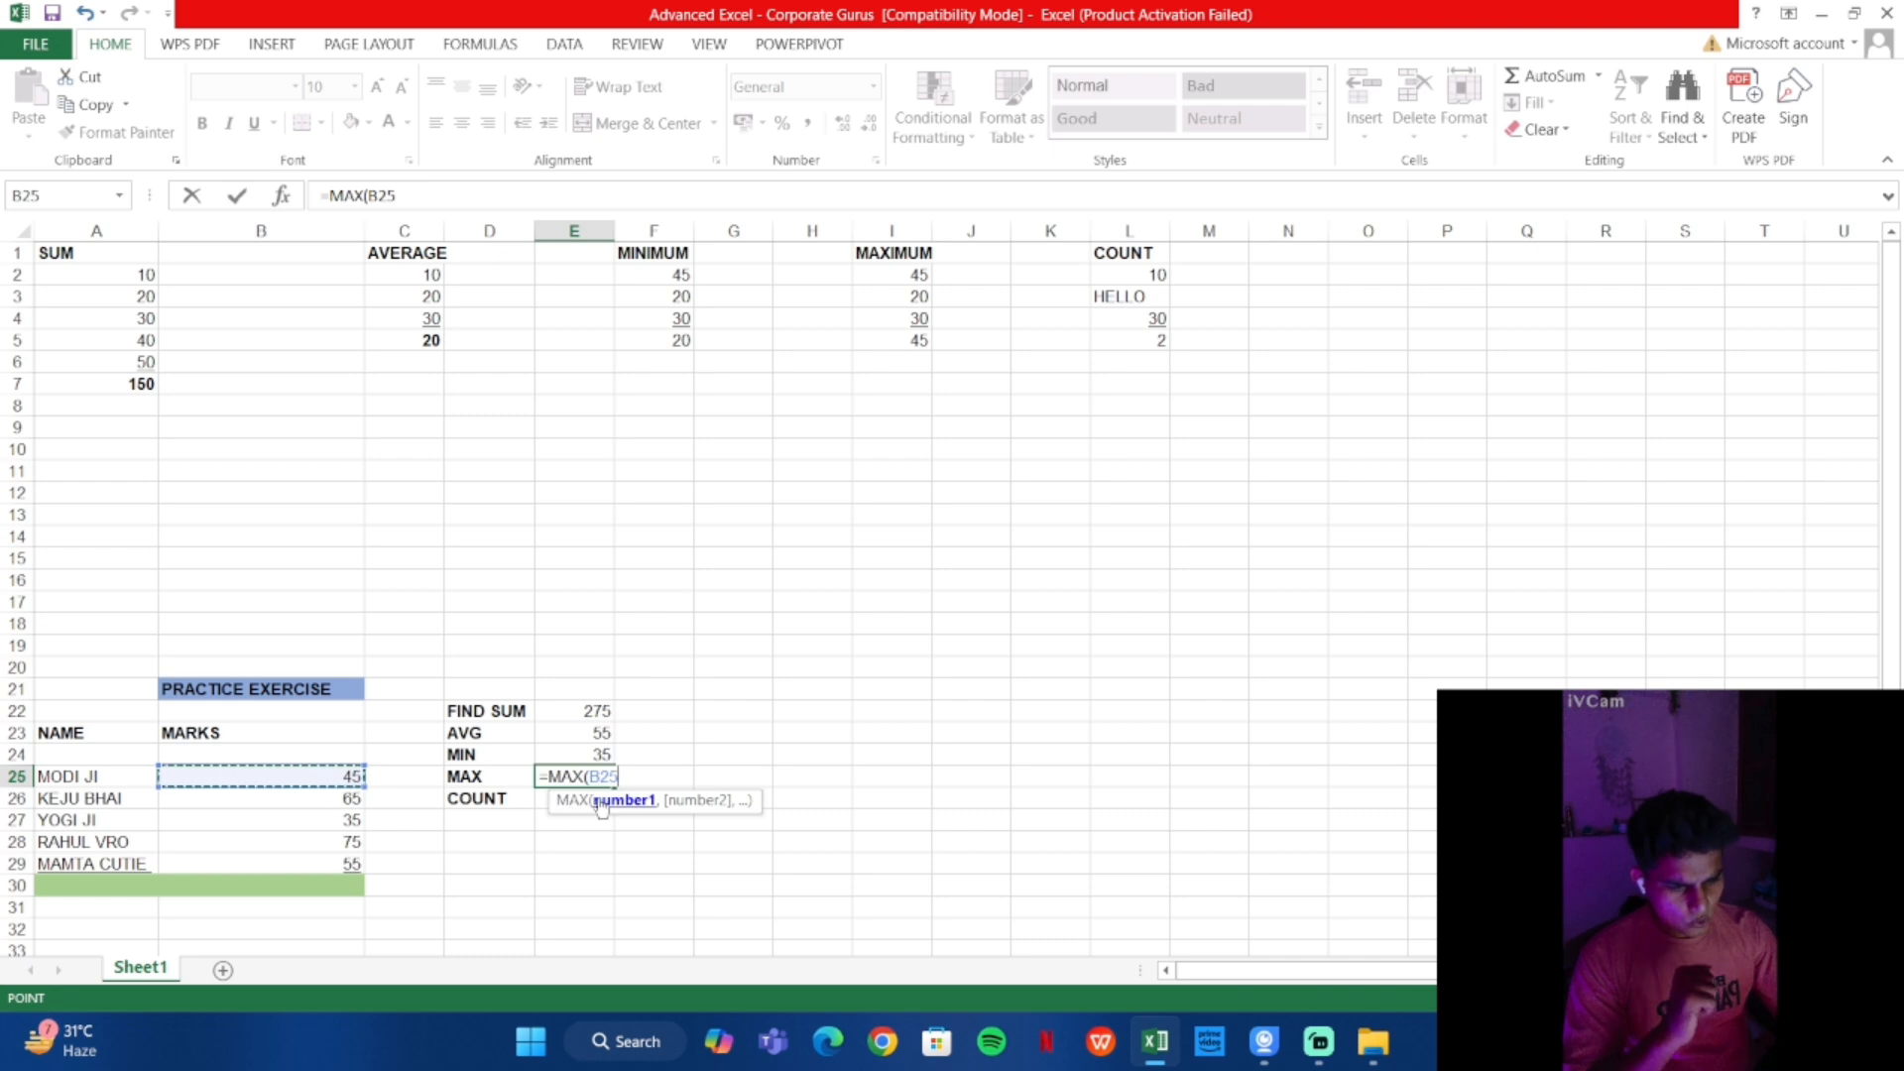
key("F8")
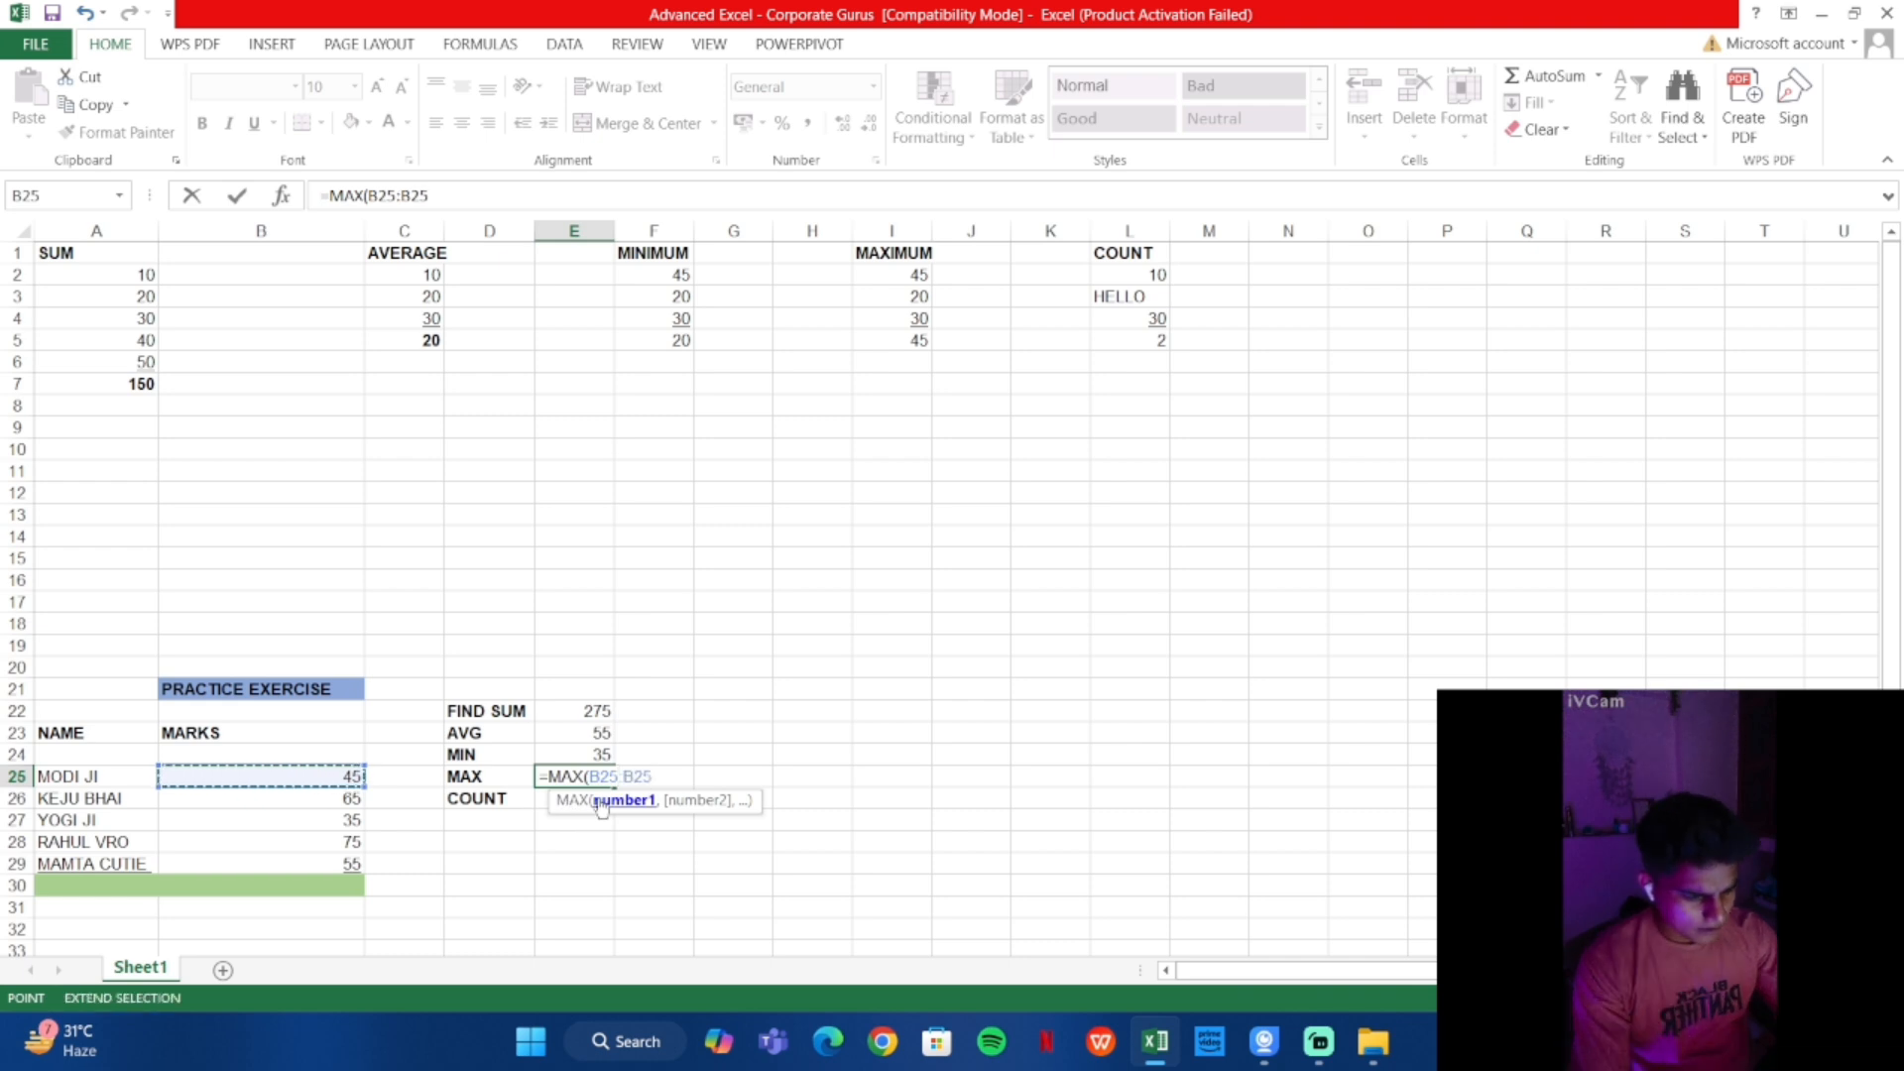
left_click(281, 867)
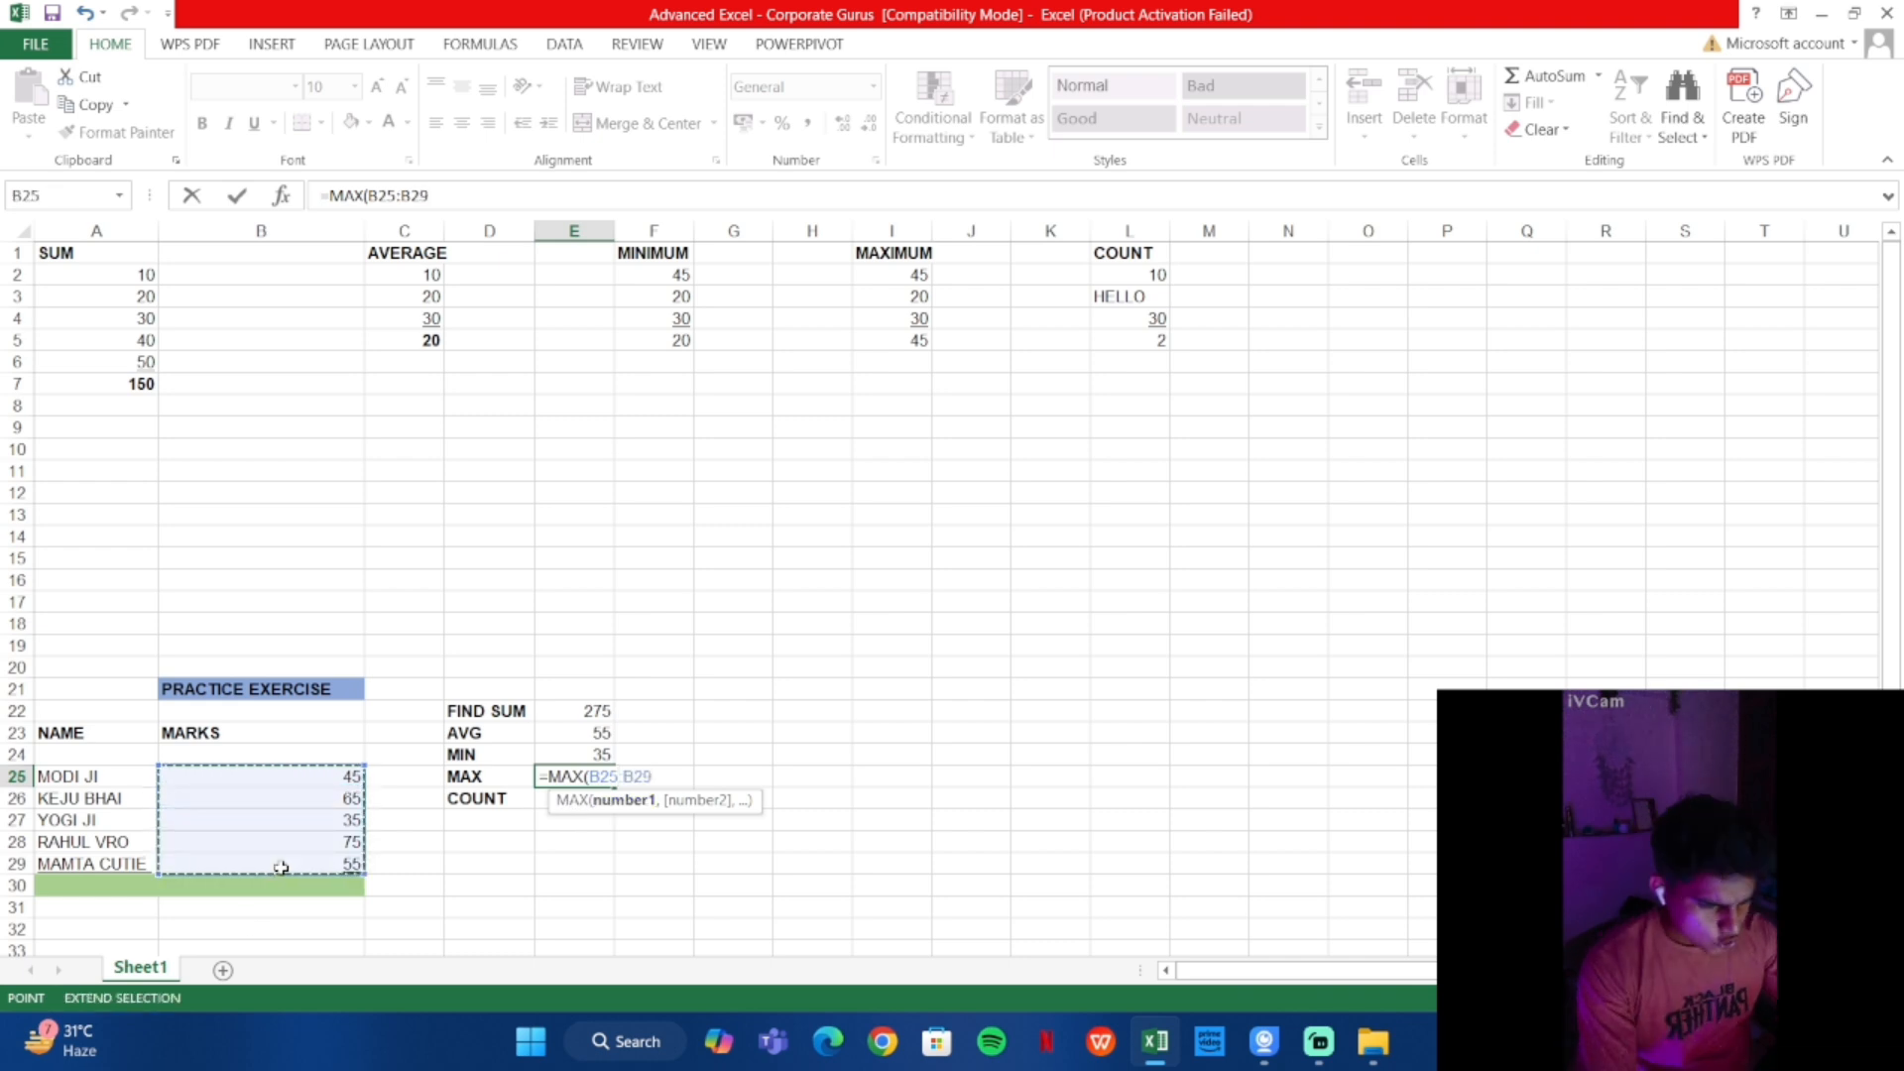
type("(")
key("BackSpace")
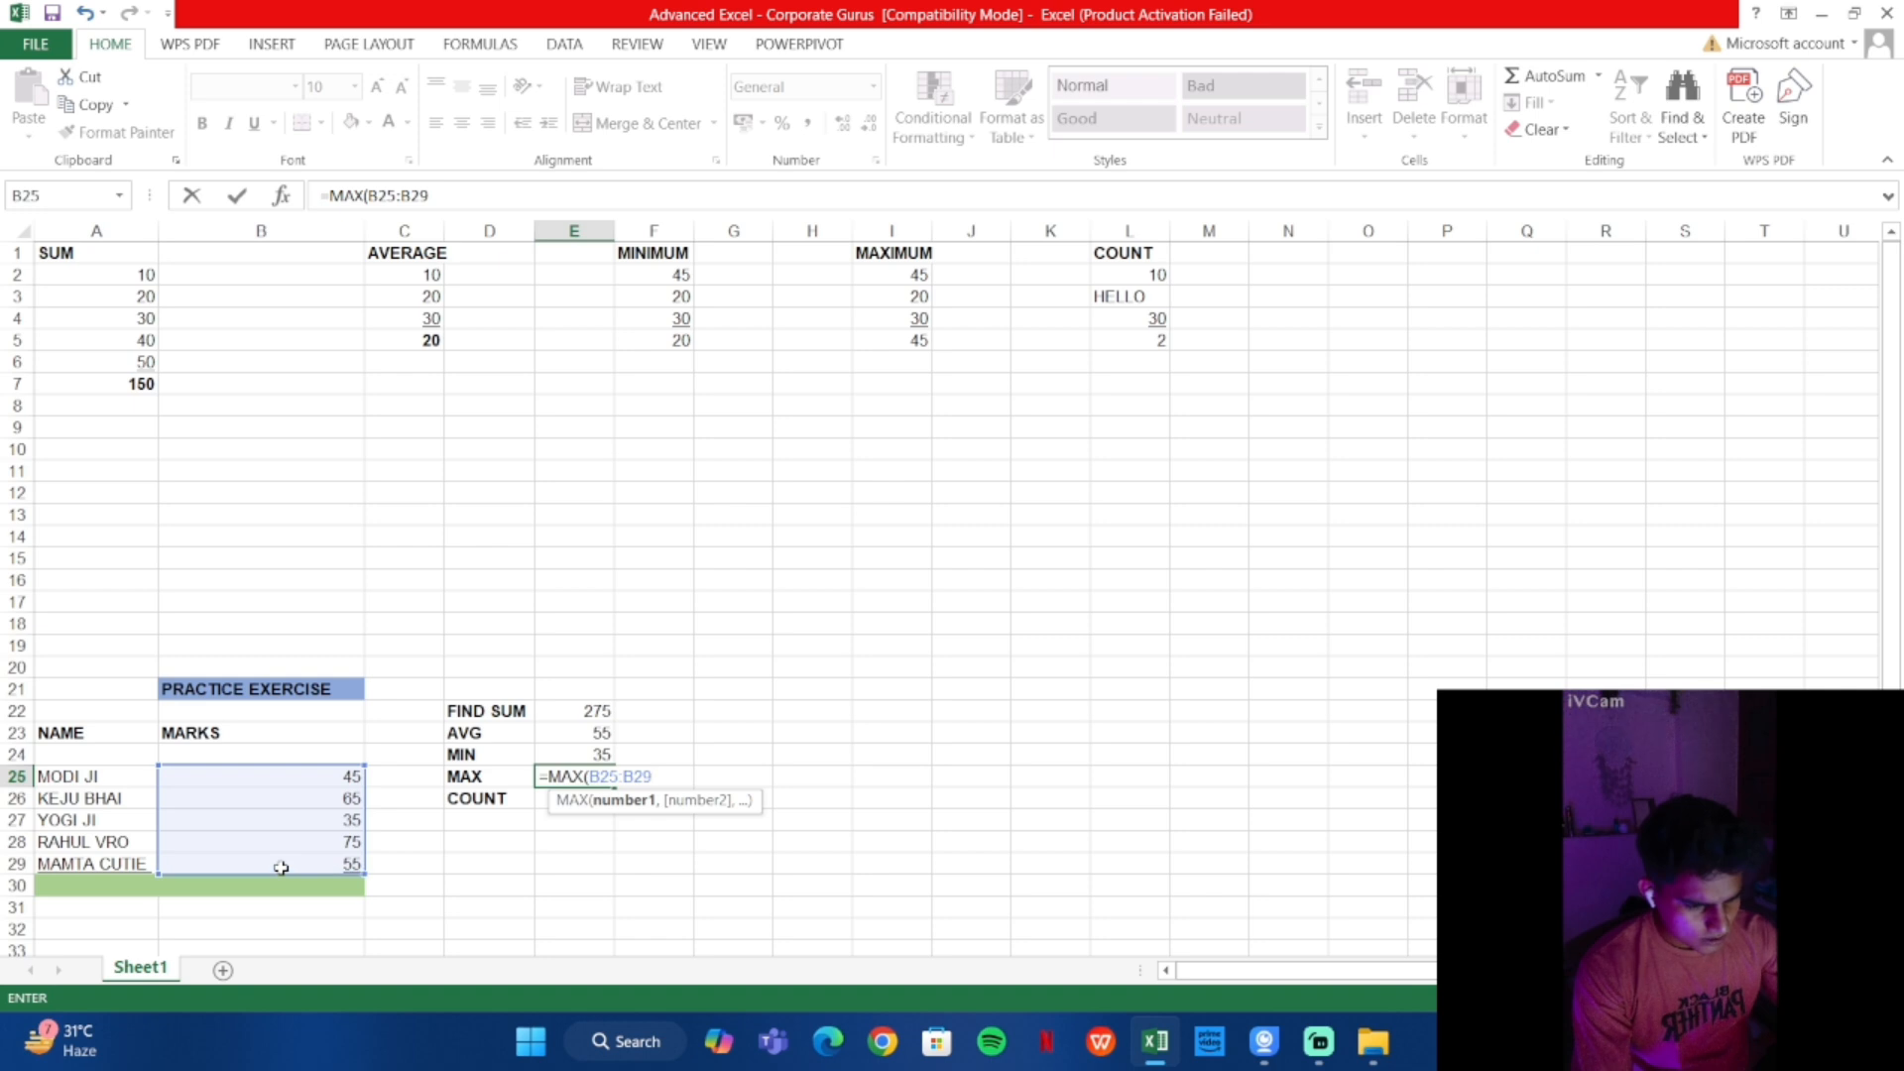
key("Return")
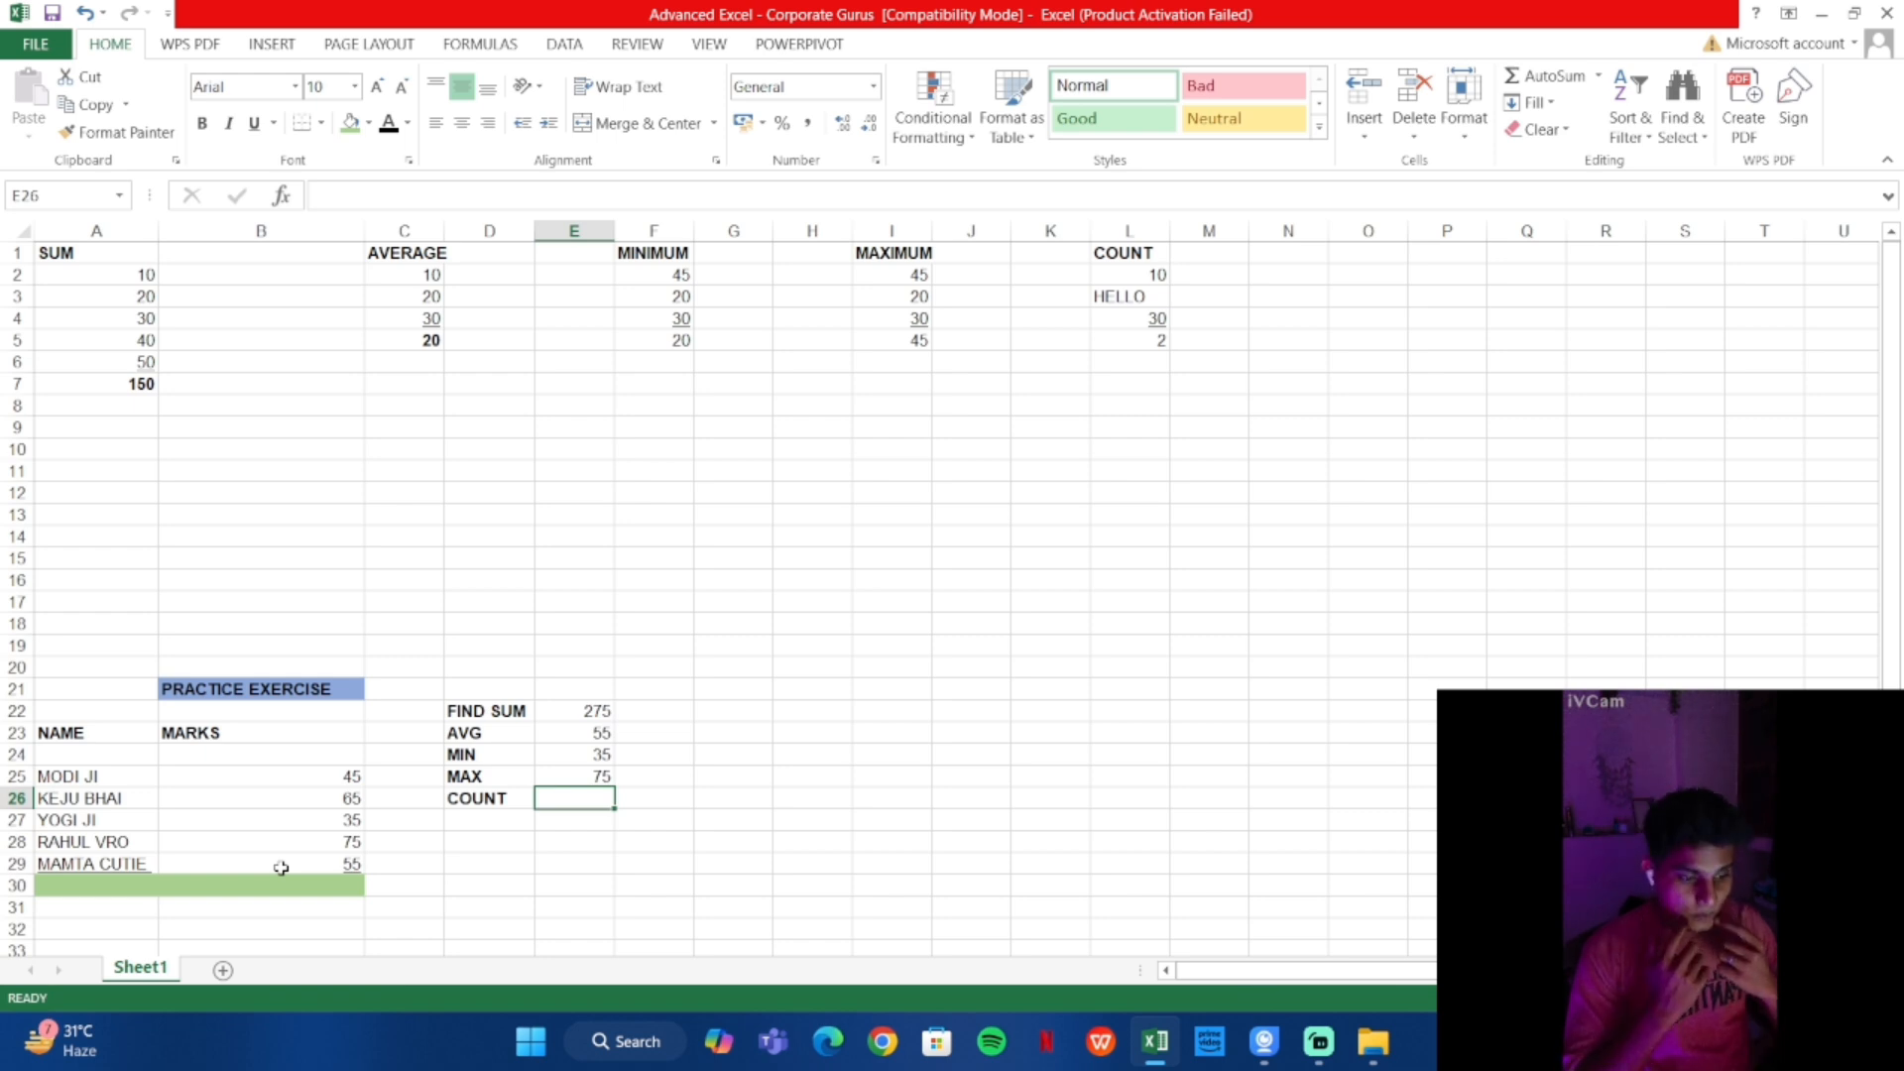
Enter the formula =COUNT(B25:B29) in cell E26 beside COUNT to count the practice exercise marks
type("=")
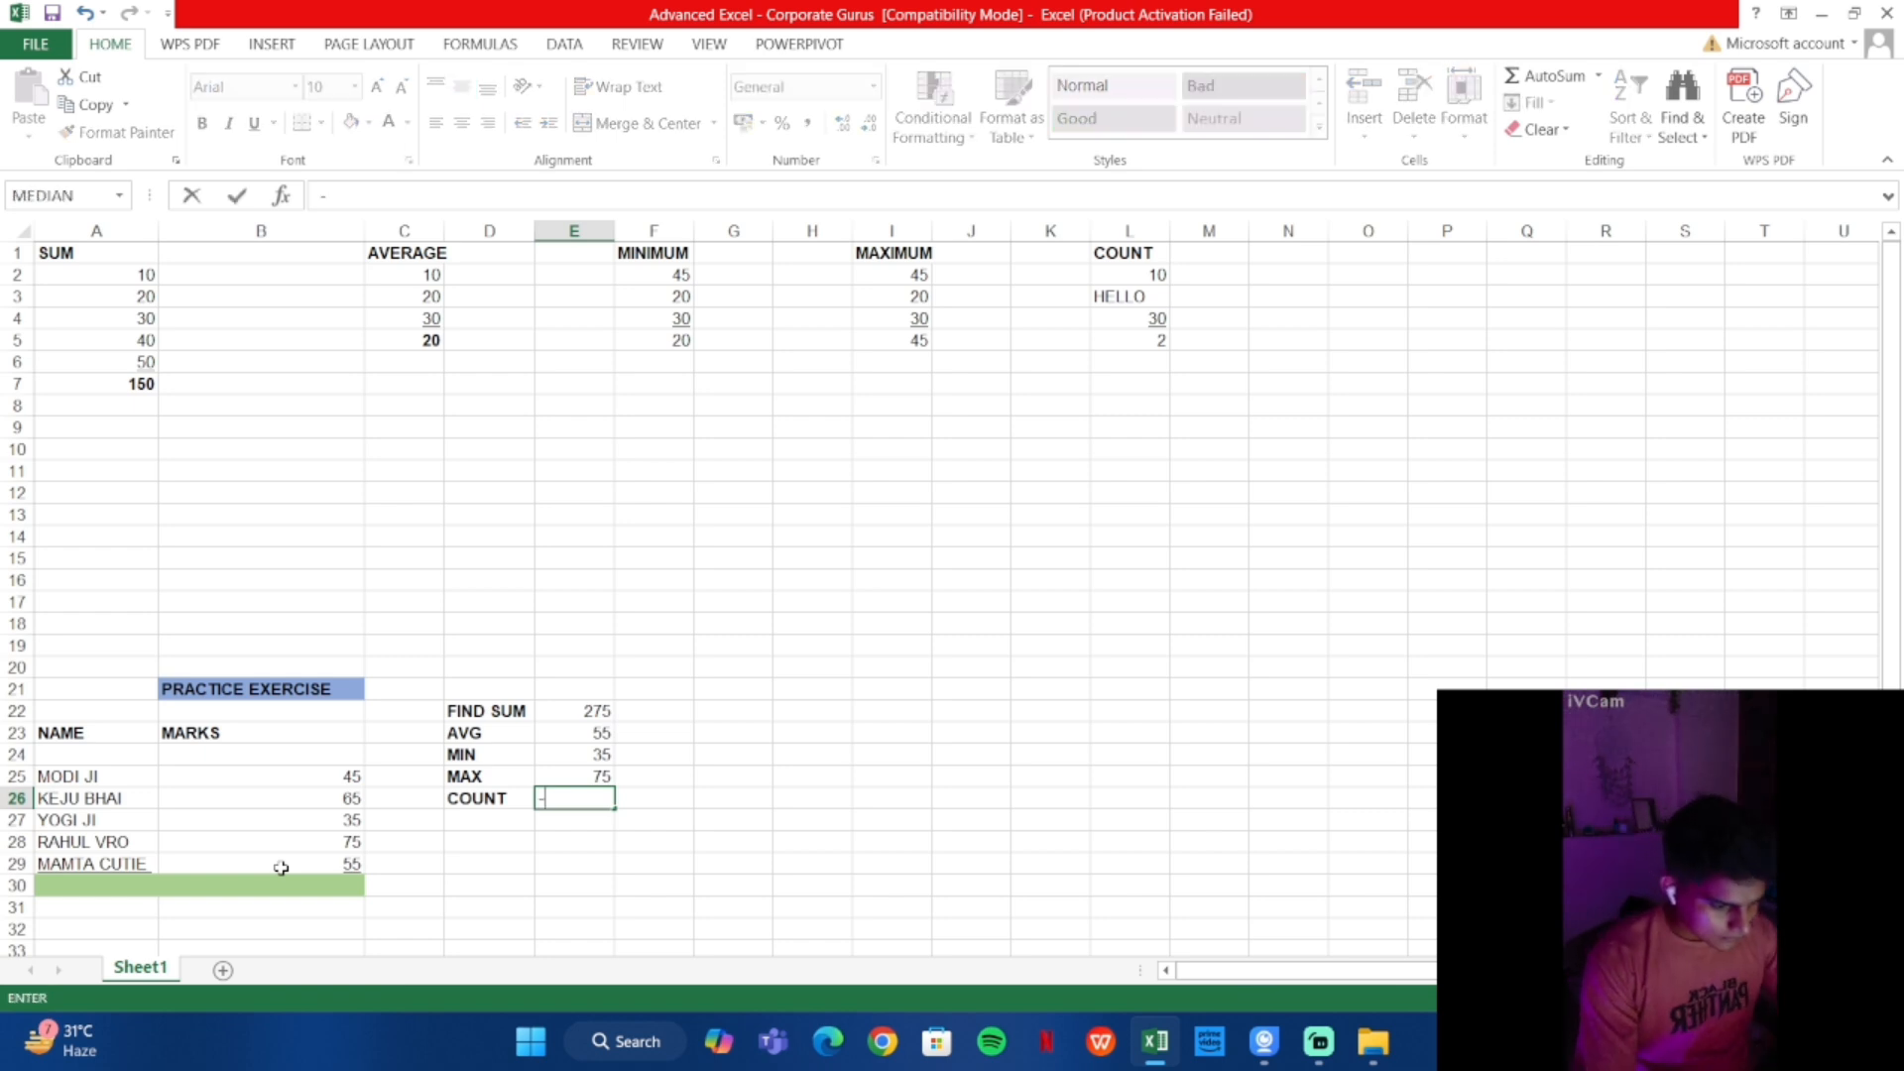
type("COUN")
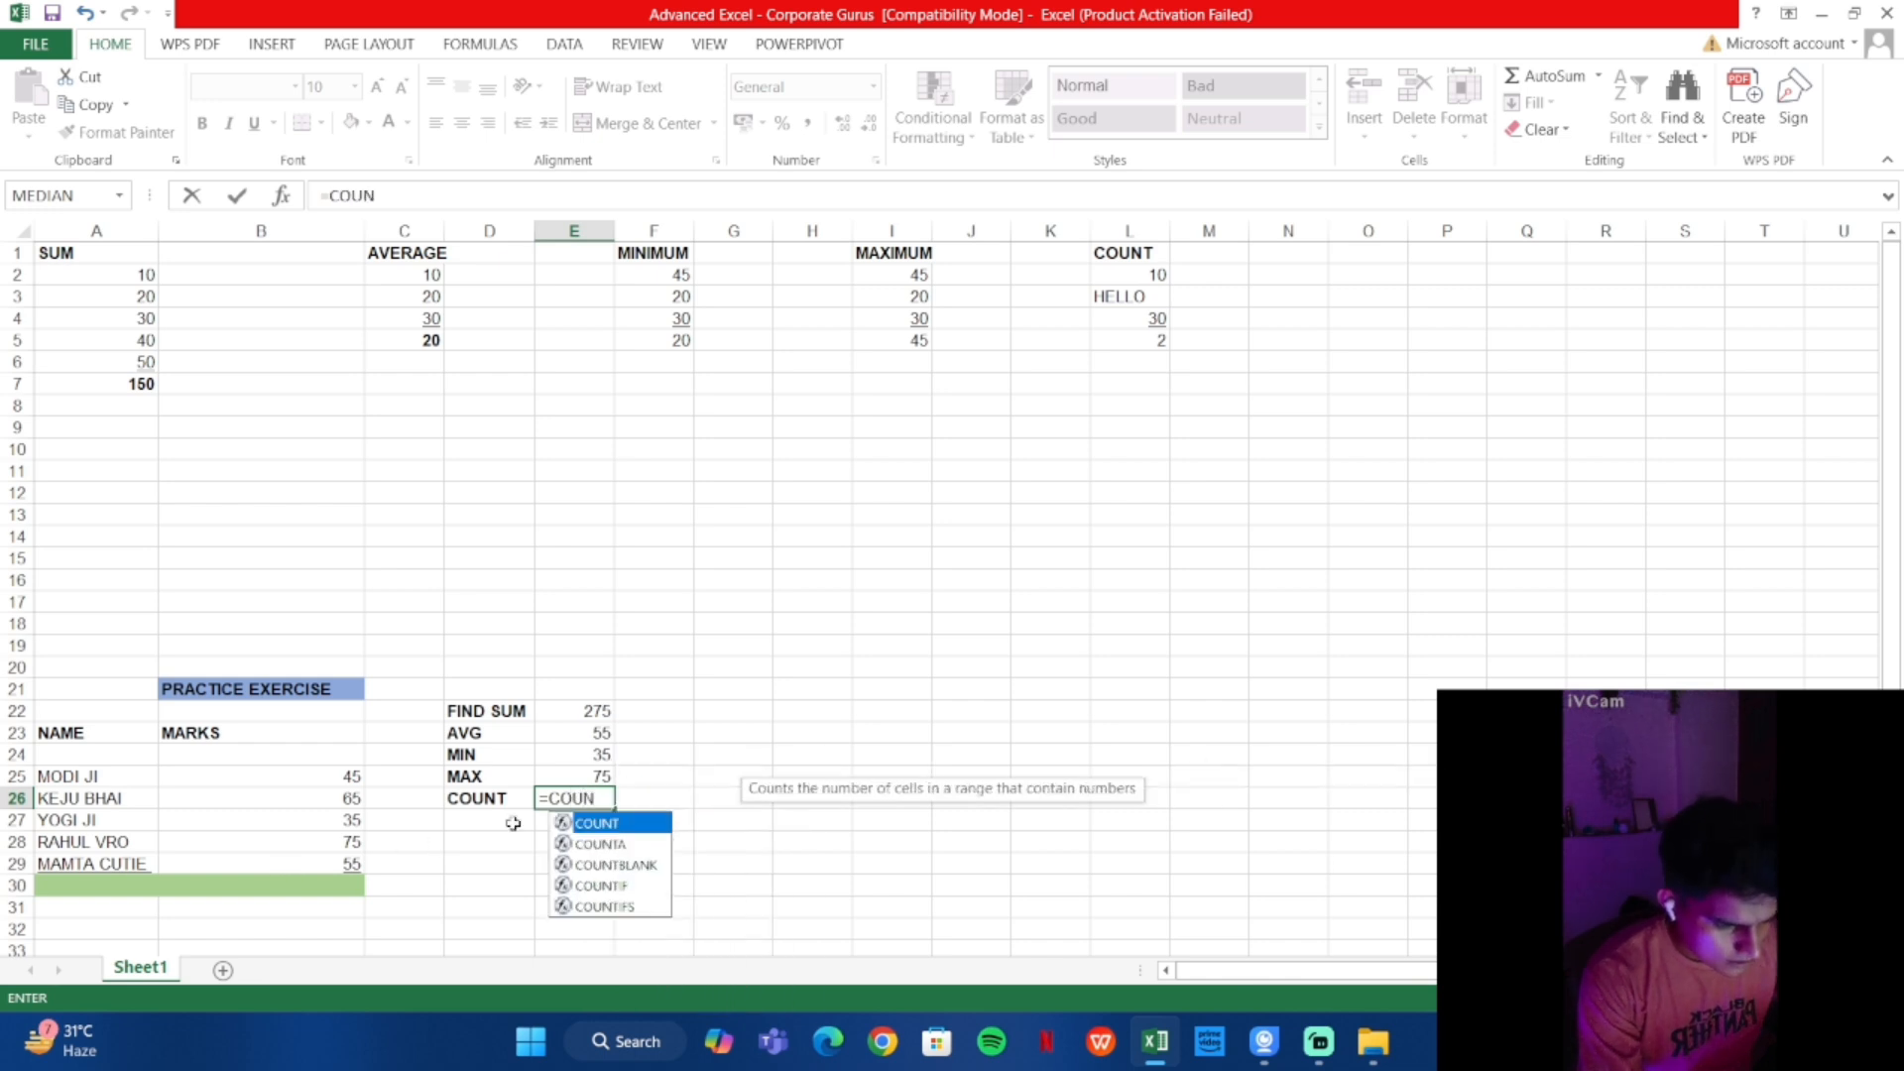
double_click(595, 824)
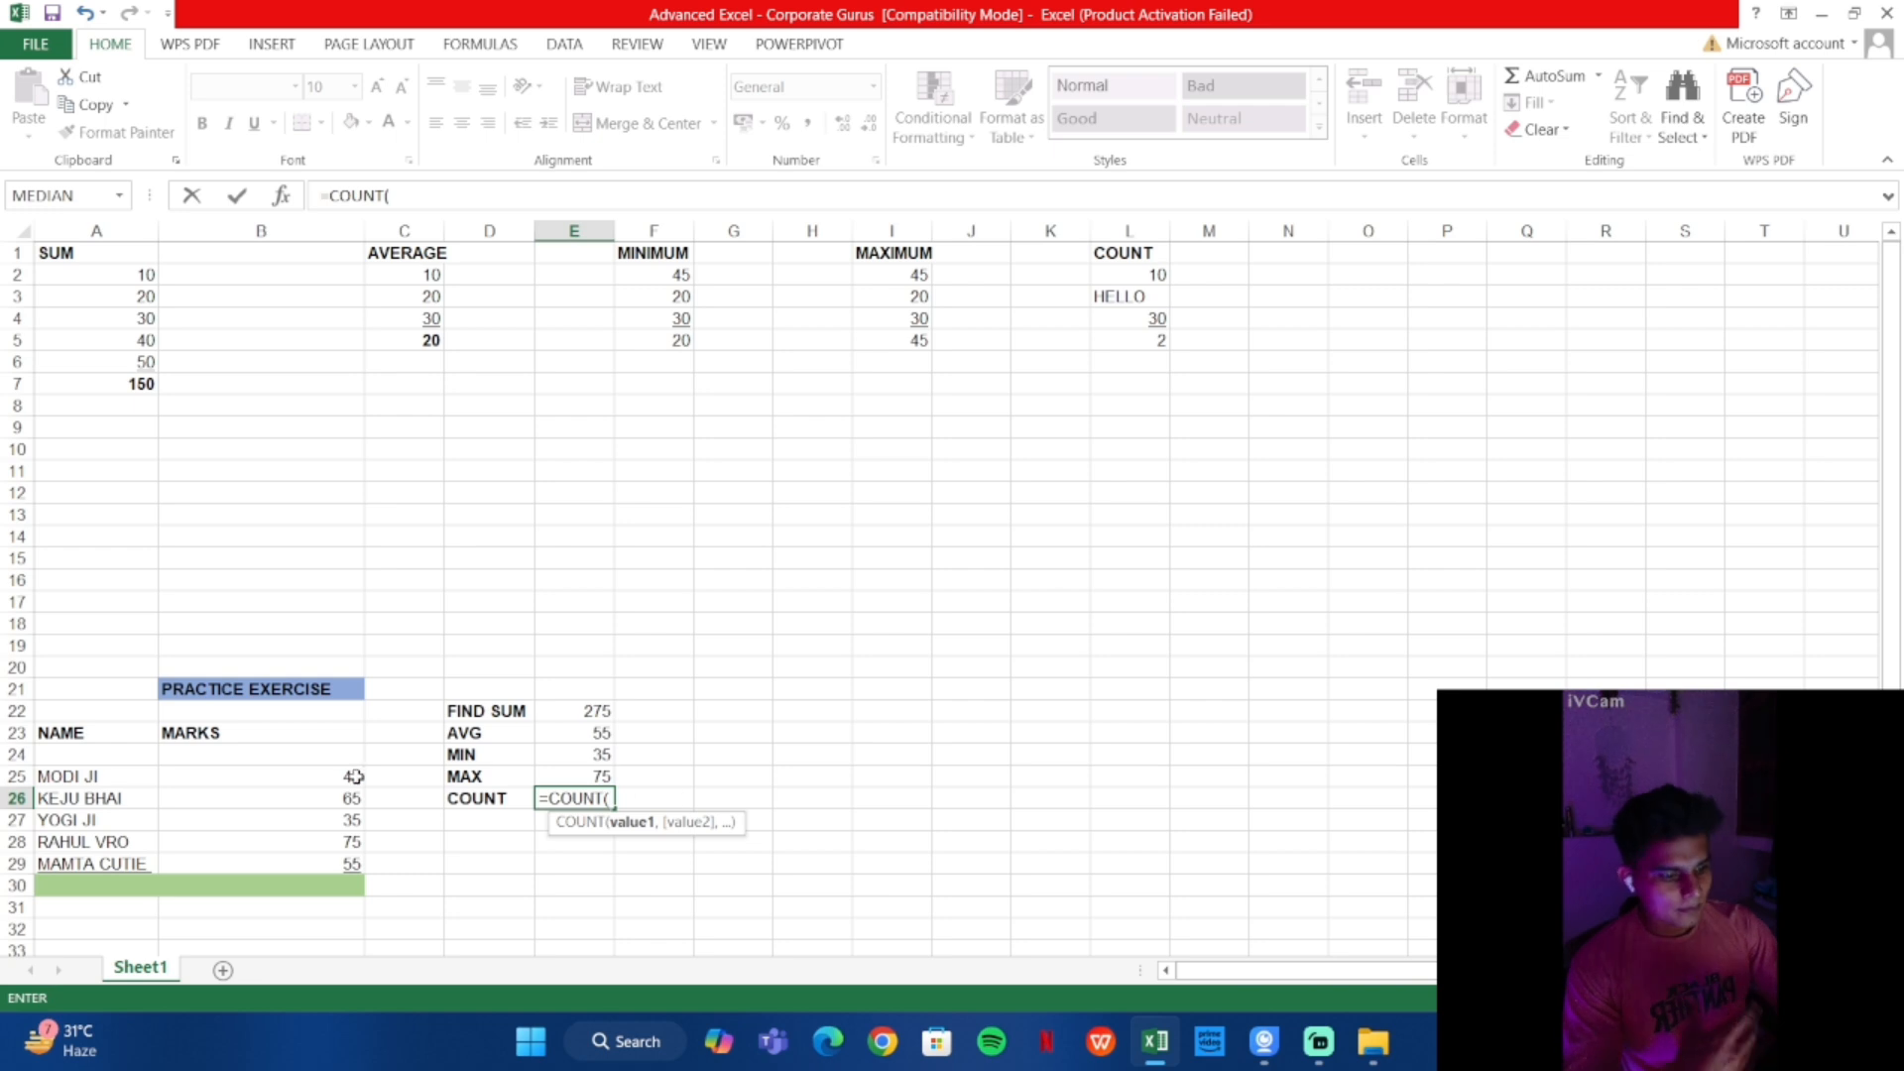
left_click(314, 780)
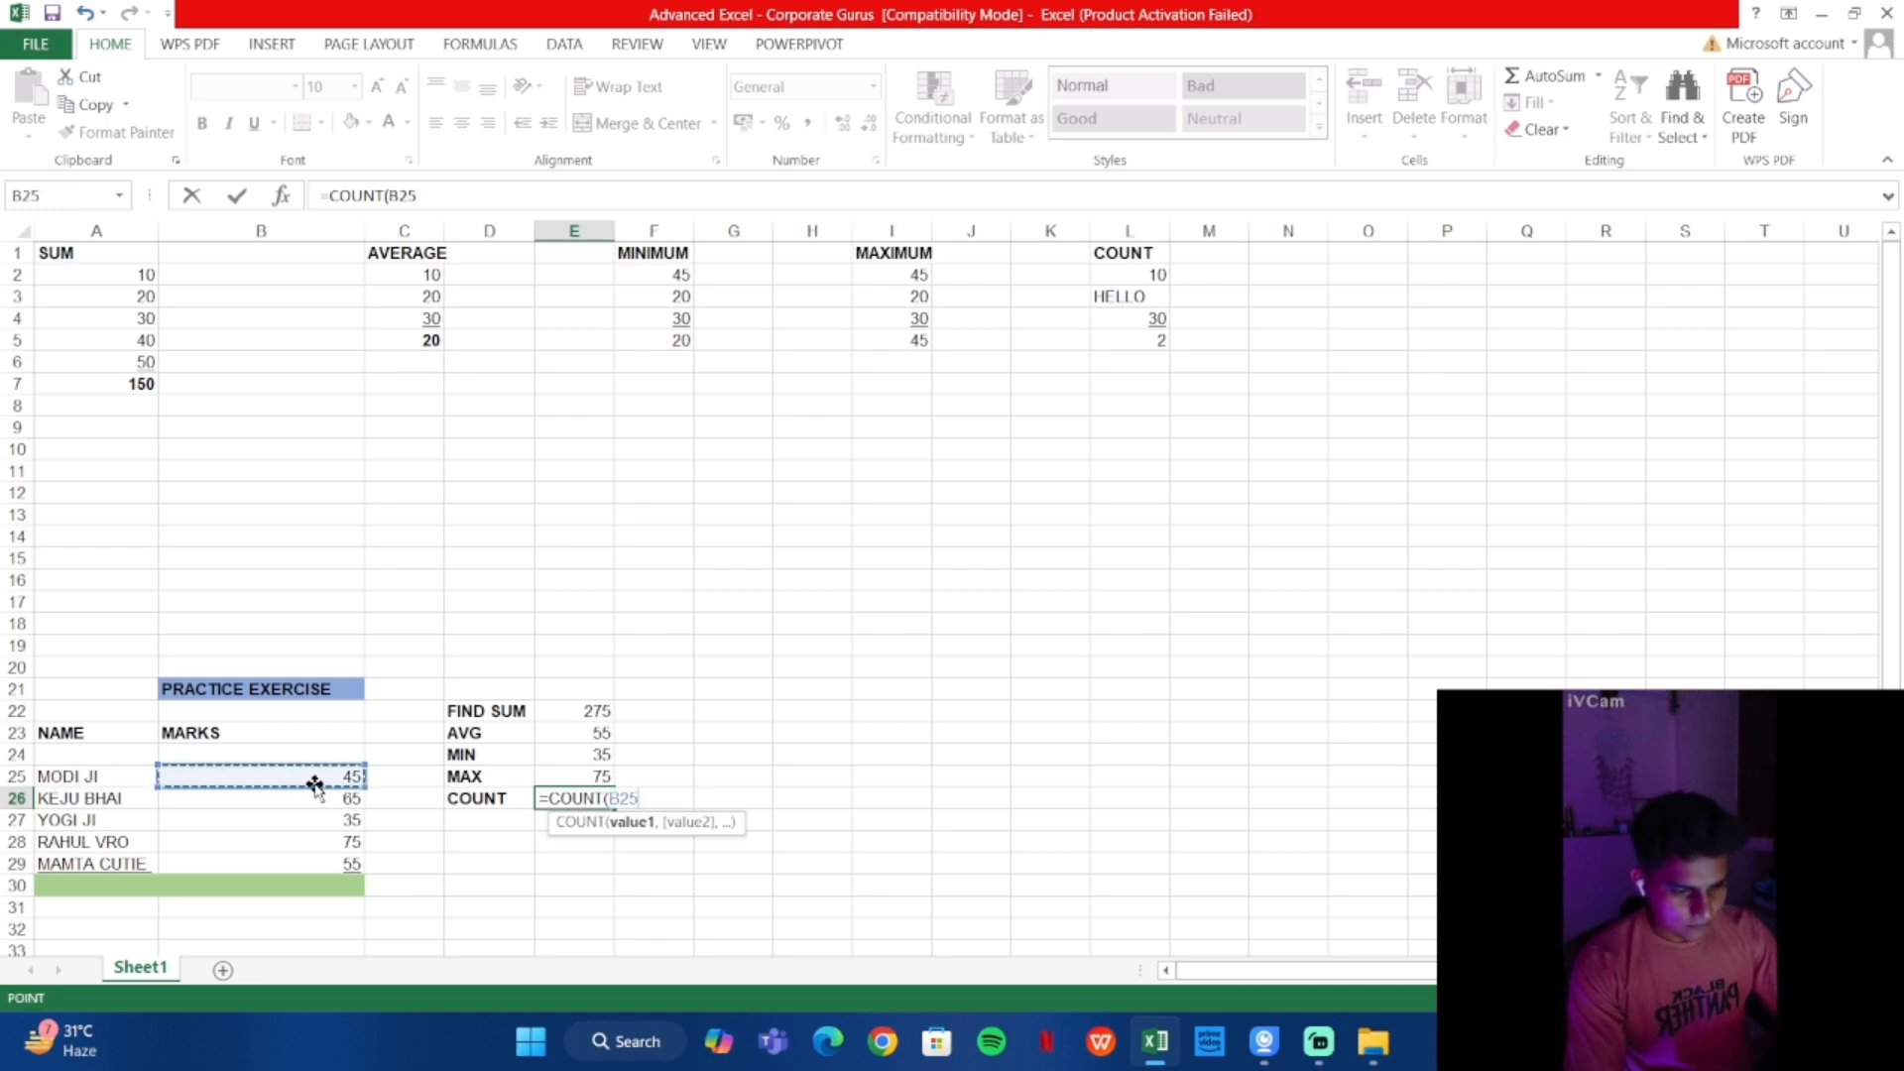
key("F8")
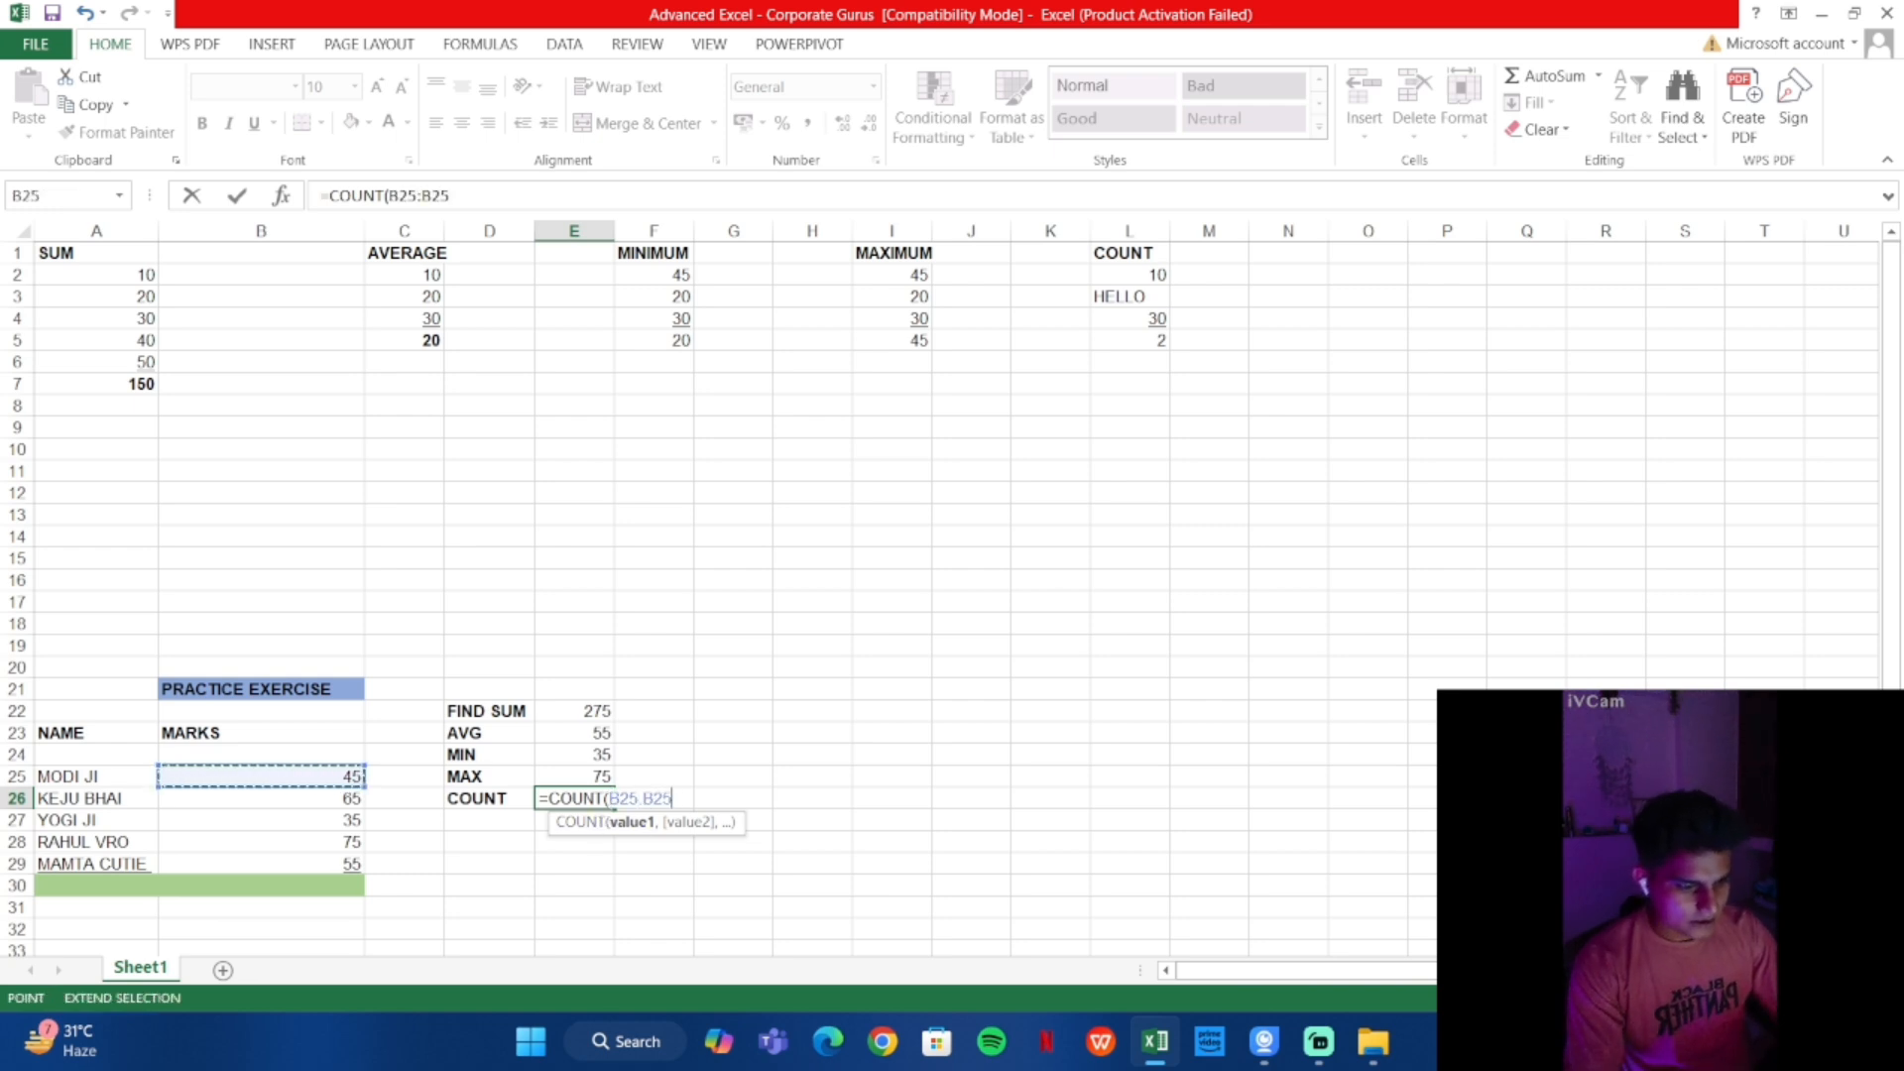
left_click(308, 866)
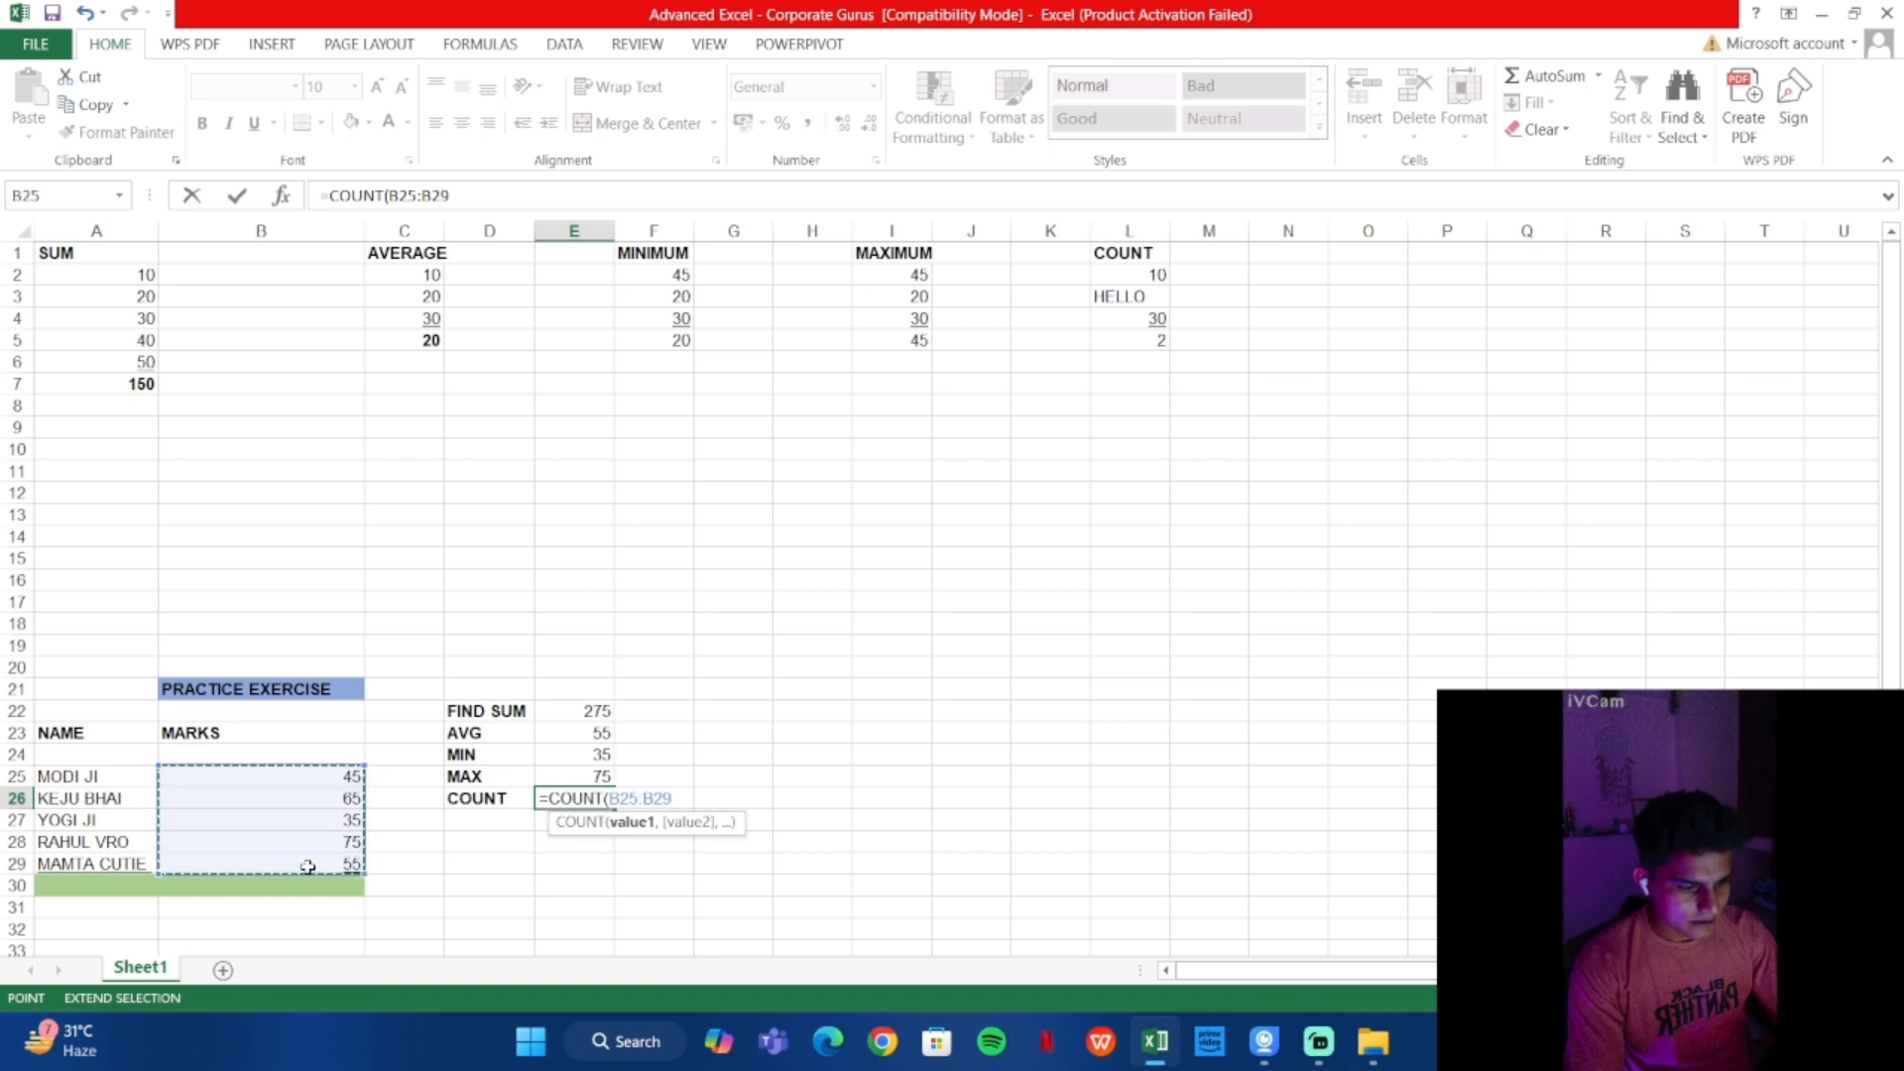
type(")")
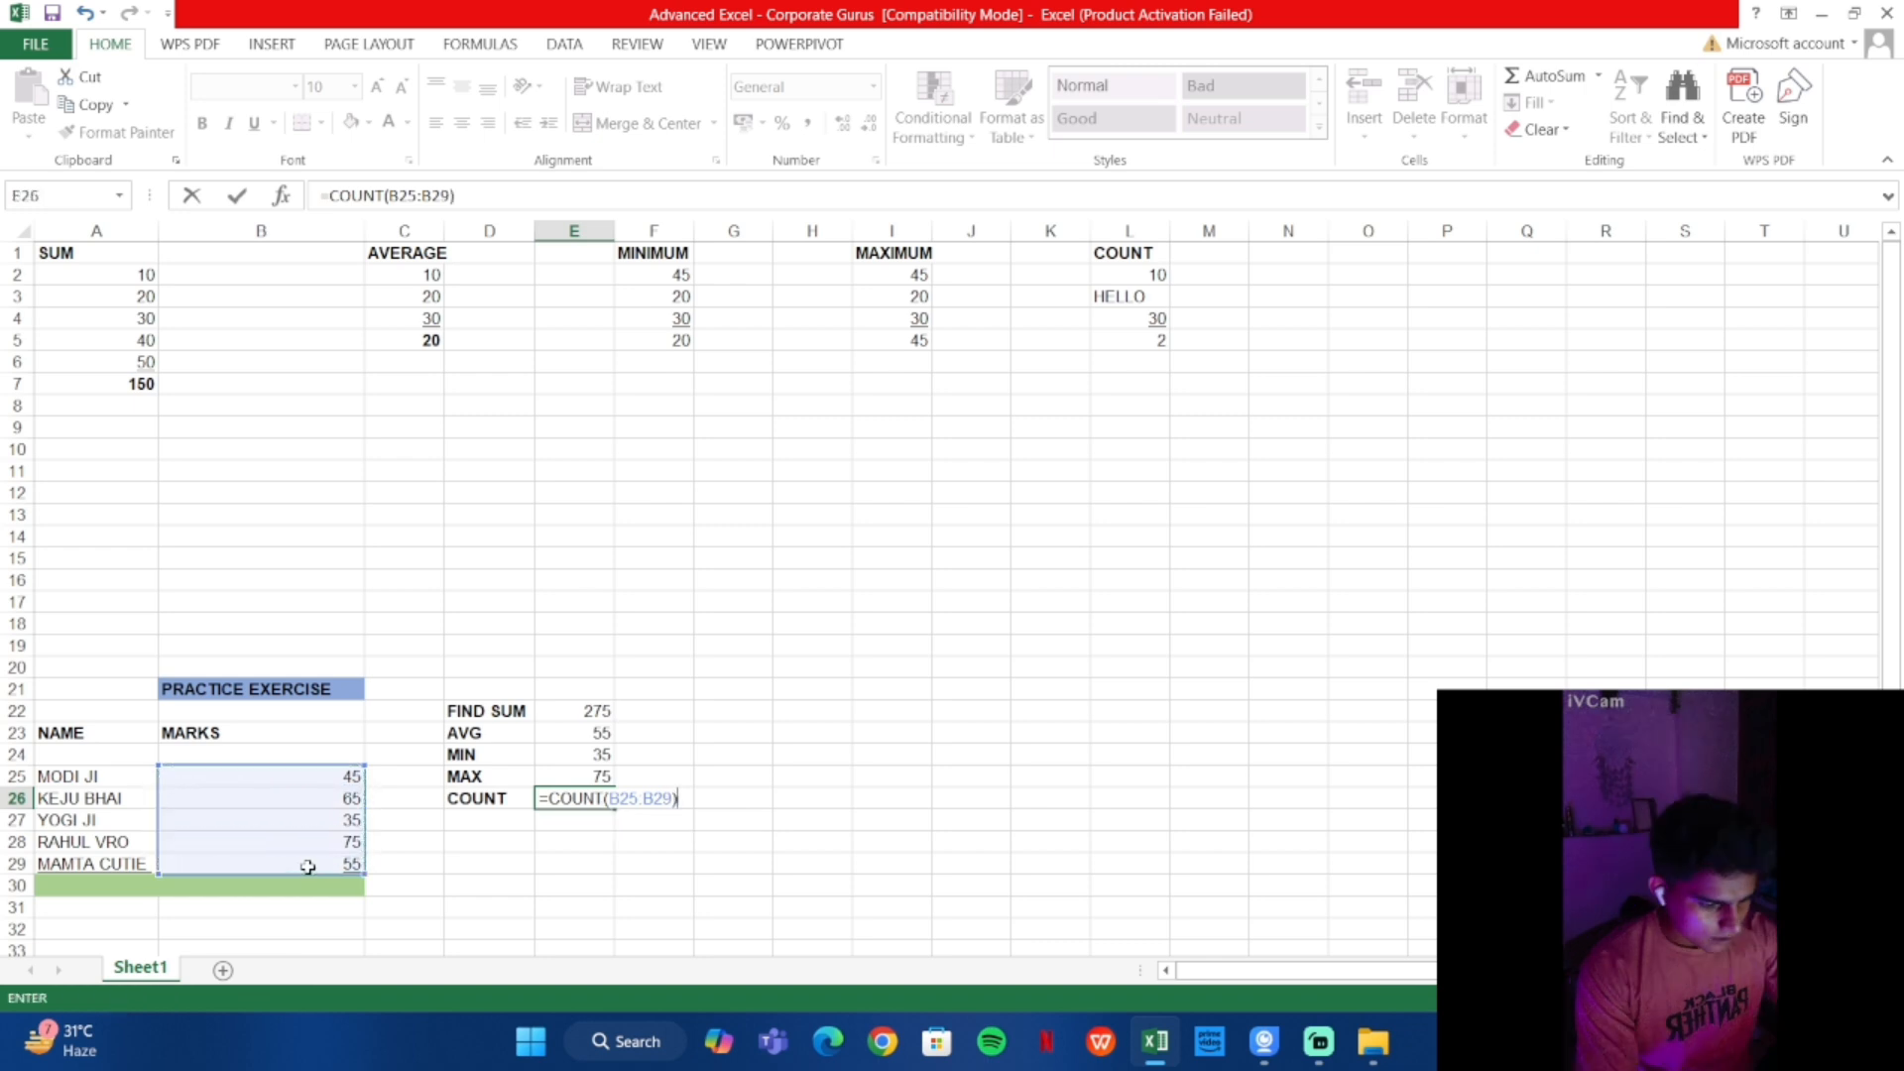
key("Return")
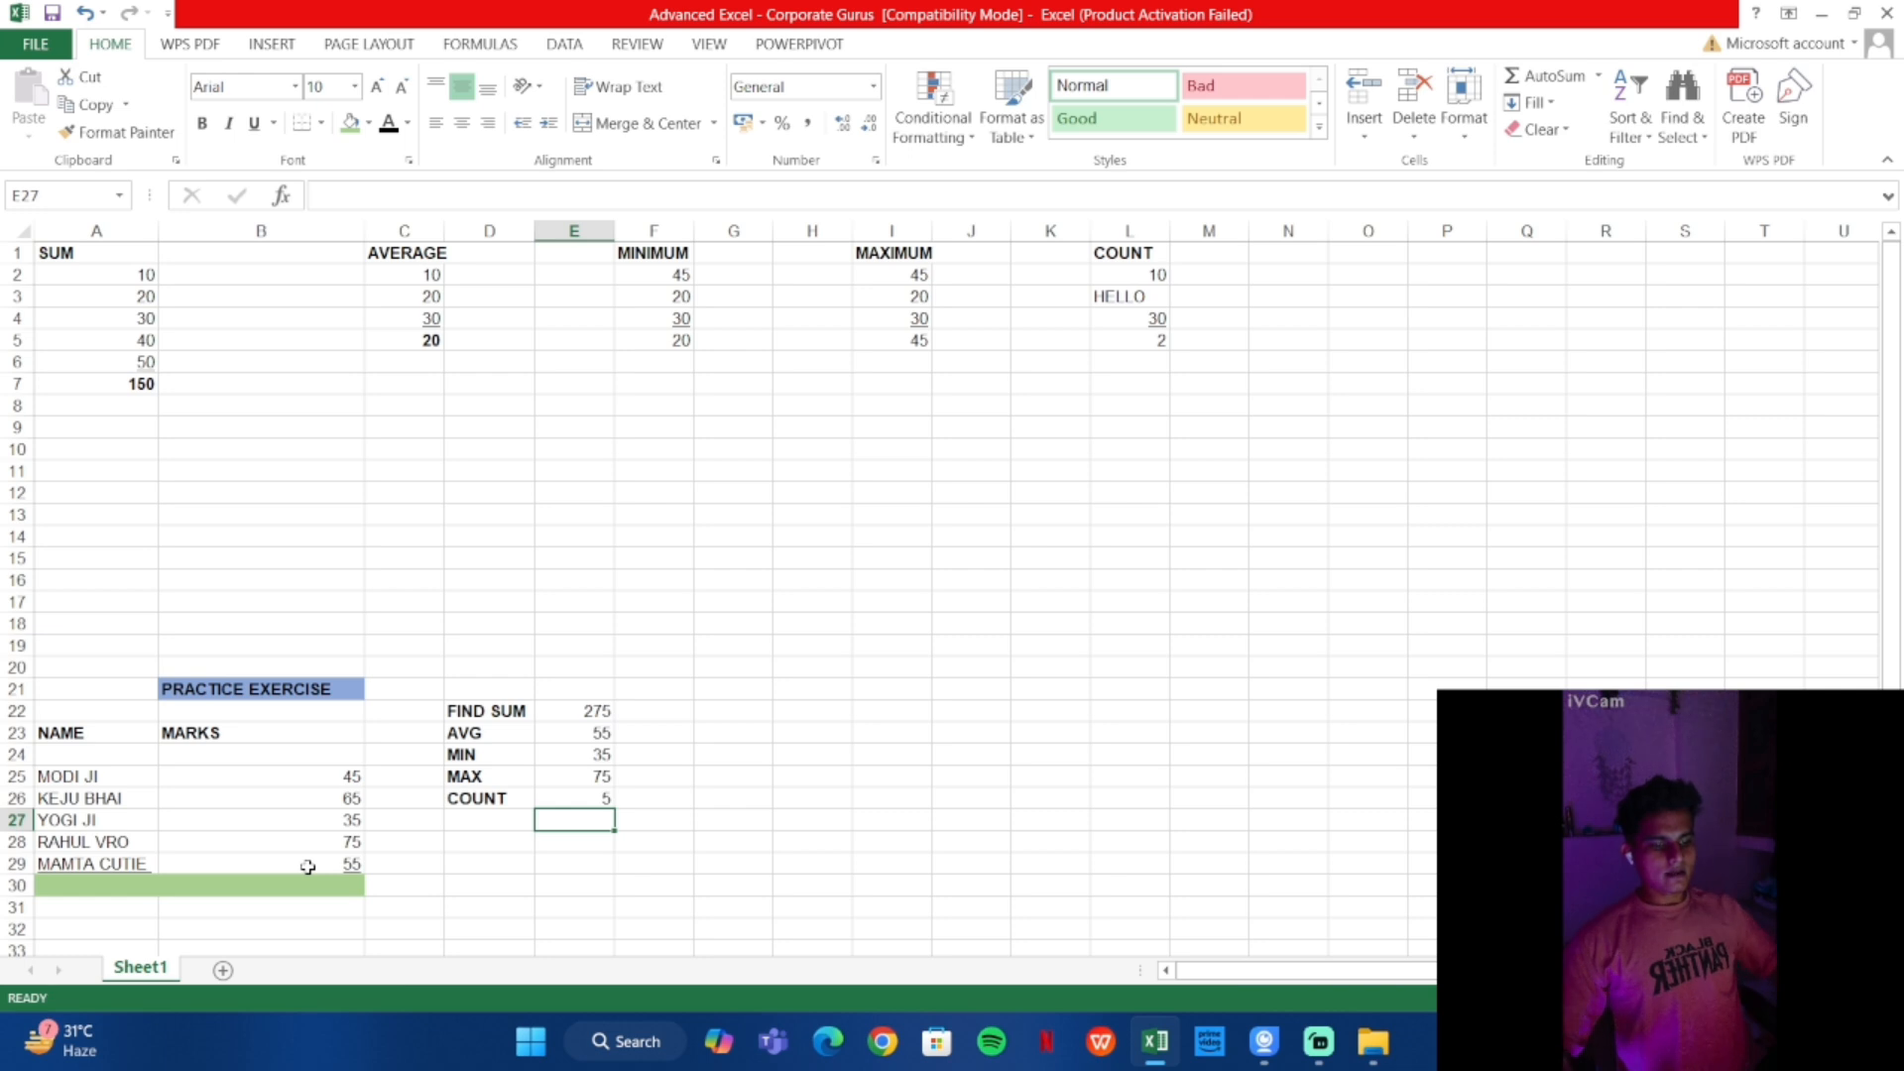